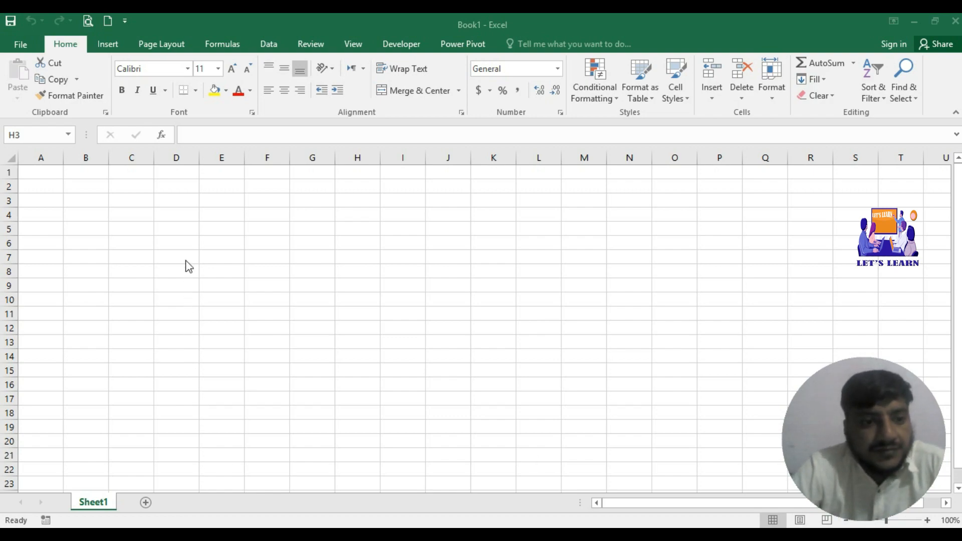
Step: Enter the column headers S.No, Name and Urdu in cells C4 to E4
click(113, 219)
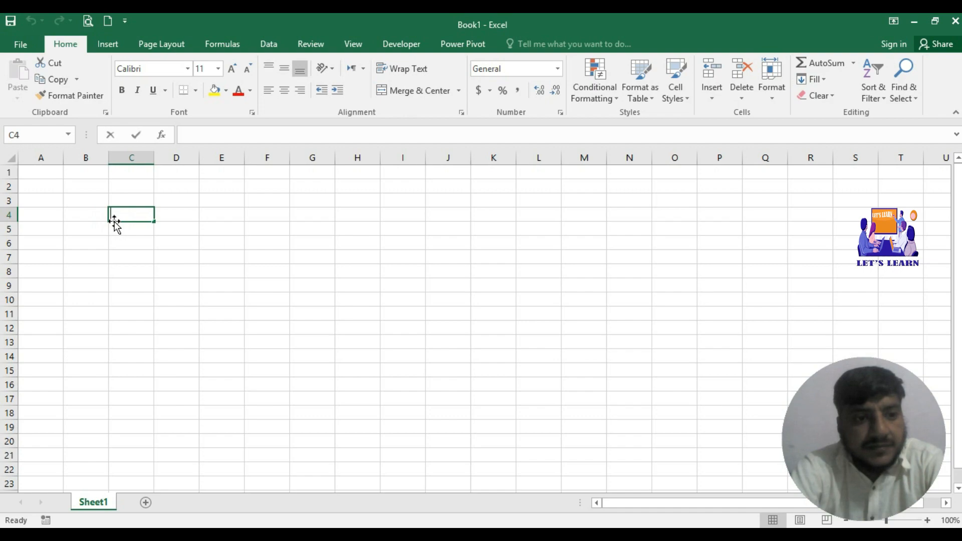
text(S.No)
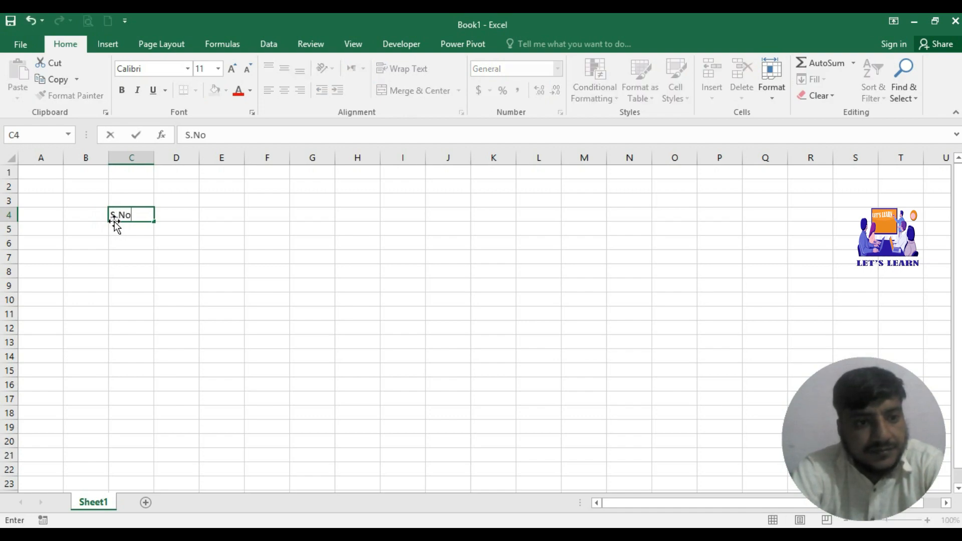
key(Tab)
text(Name)
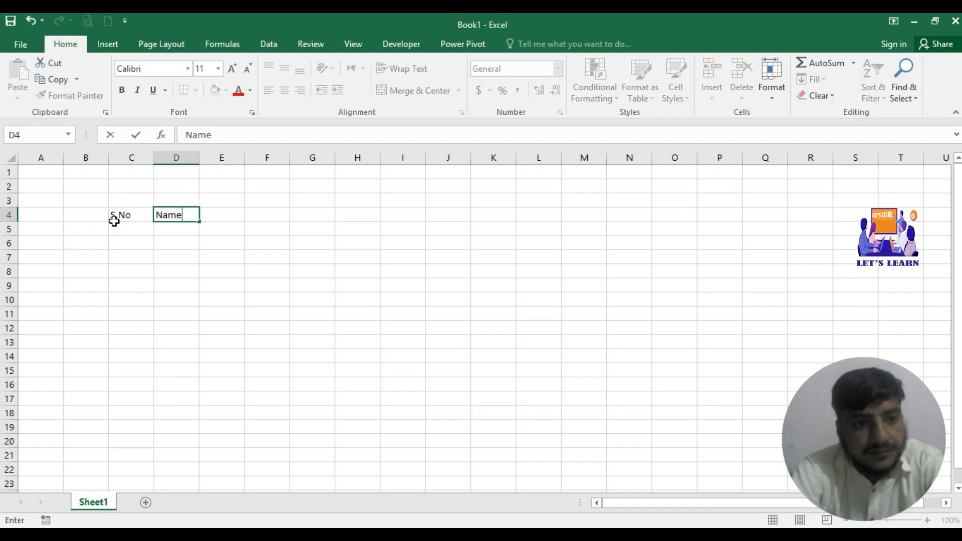
key(Tab)
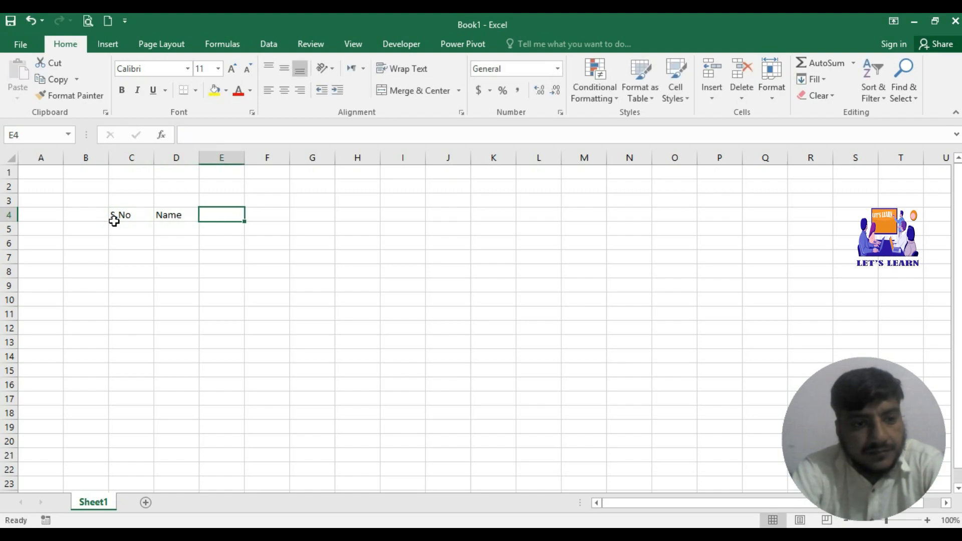
text(Ur)
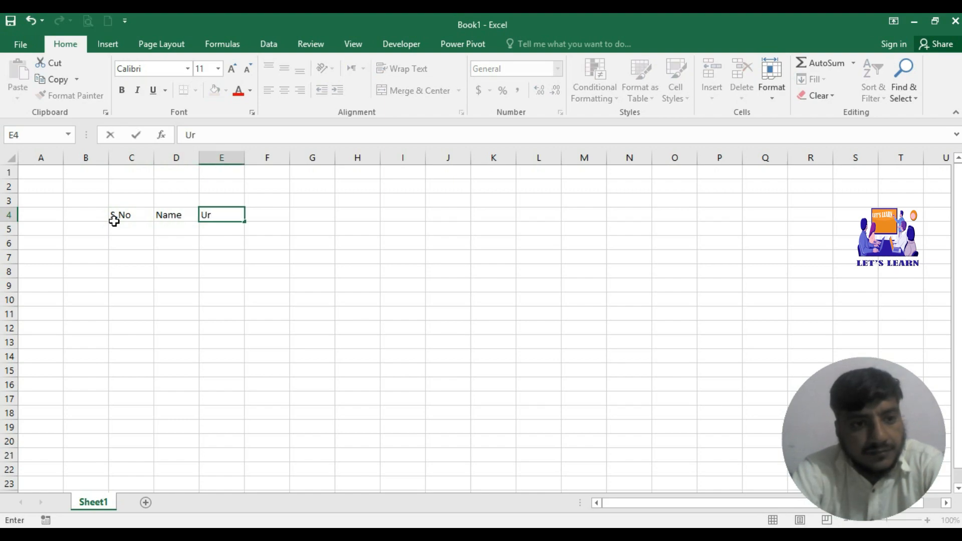
text(du)
key(Tab)
Step: Add the column header English in cell F4, beside the Urdu header
text(E)
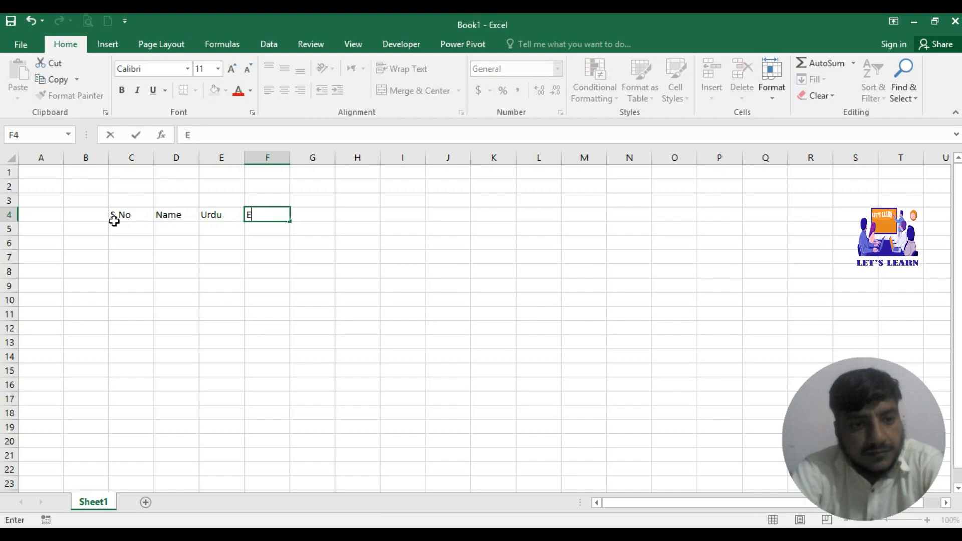
text(gnlish)
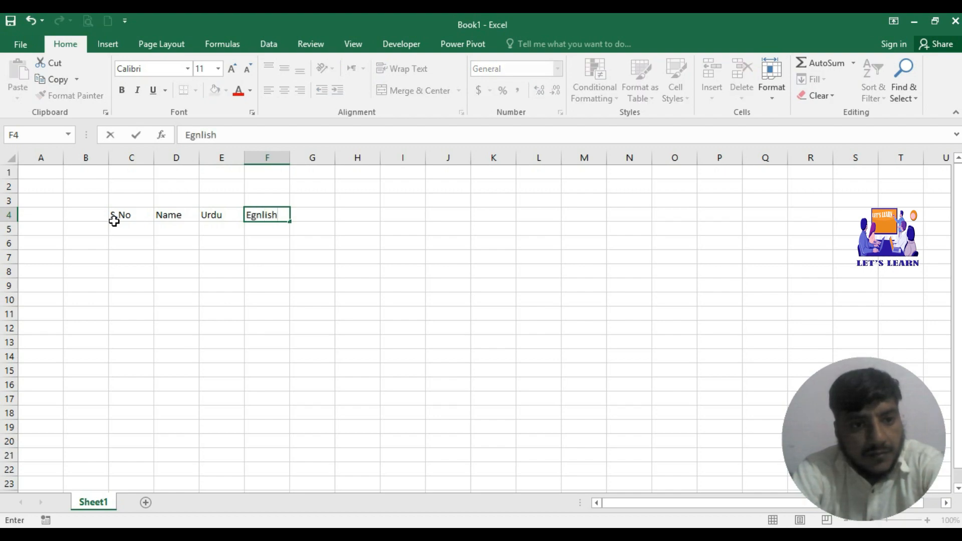
key(BackSpace)
key(BackSpace)
key(BackSpace)
key(BackSpace)
key(BackSpace)
key(BackSpace)
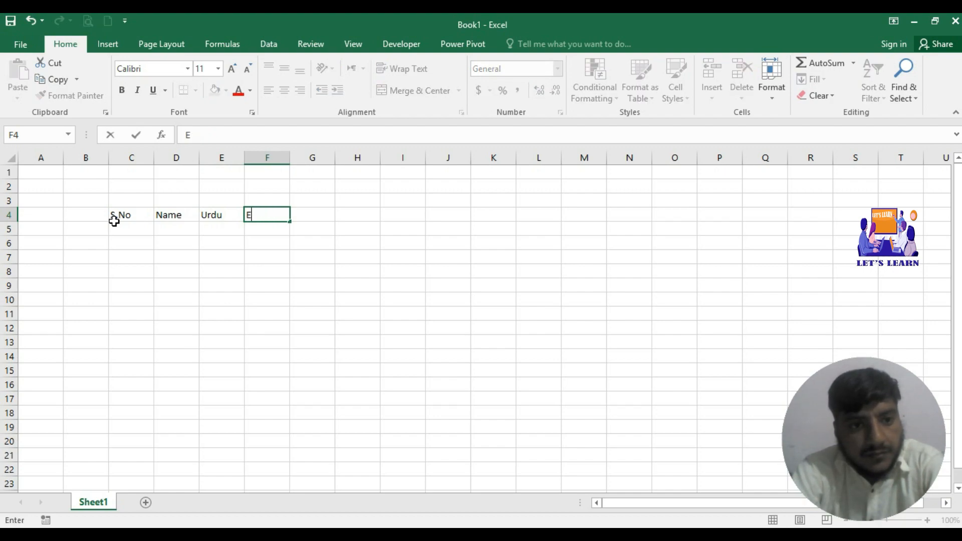
text(nglish)
key(Tab)
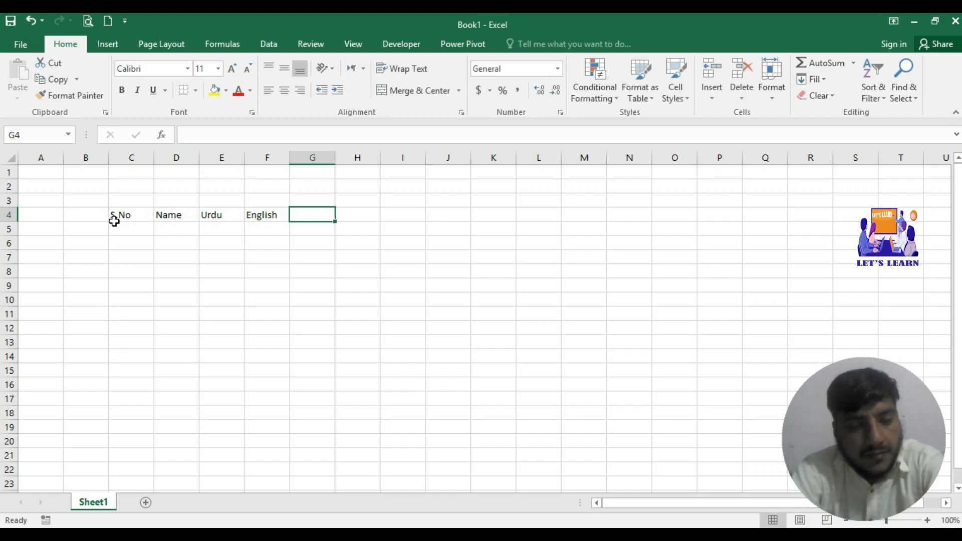
Step: Continue the header row with the subjects Computer, Math and Islamyat in cells G4 to I4
text(Computer)
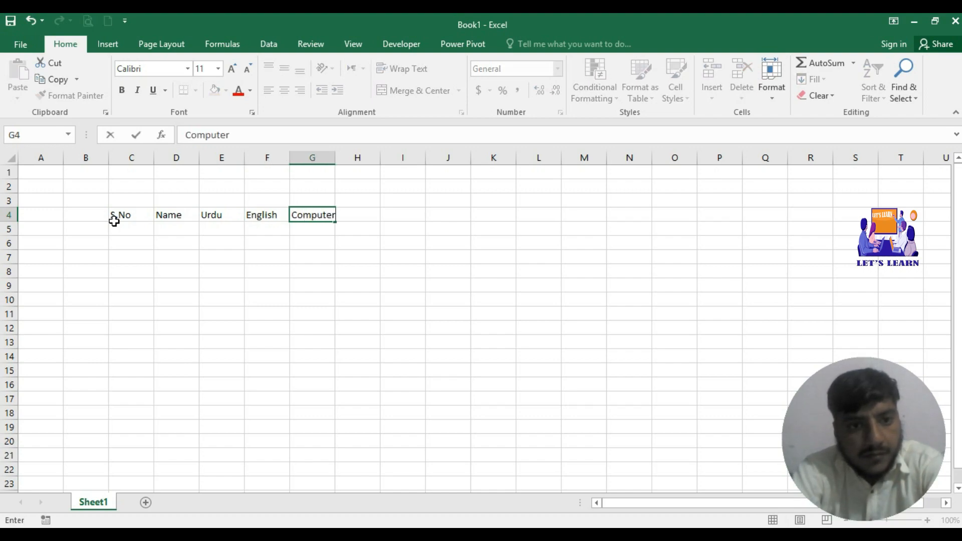
key(Tab)
text(Math)
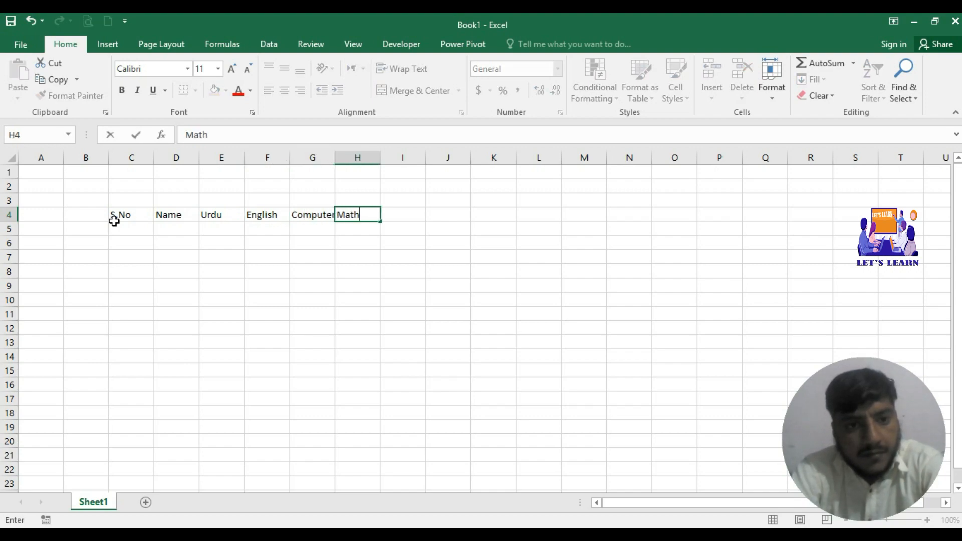
key(Tab)
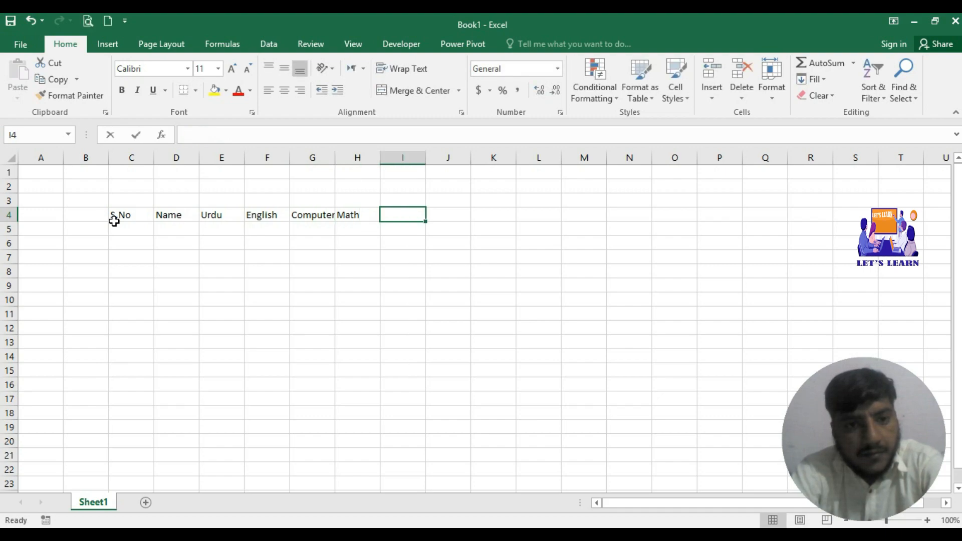
text(Islau)
key(BackSpace)
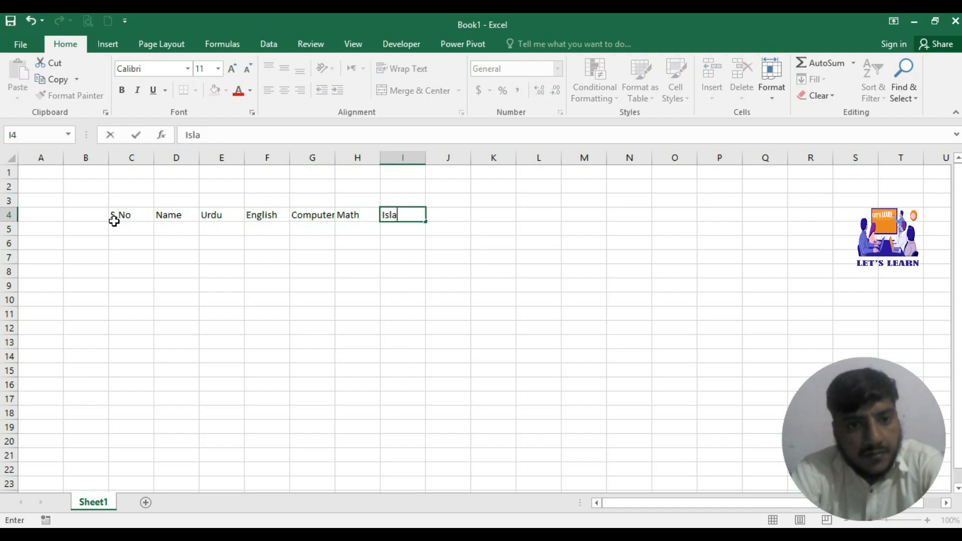
text(myat)
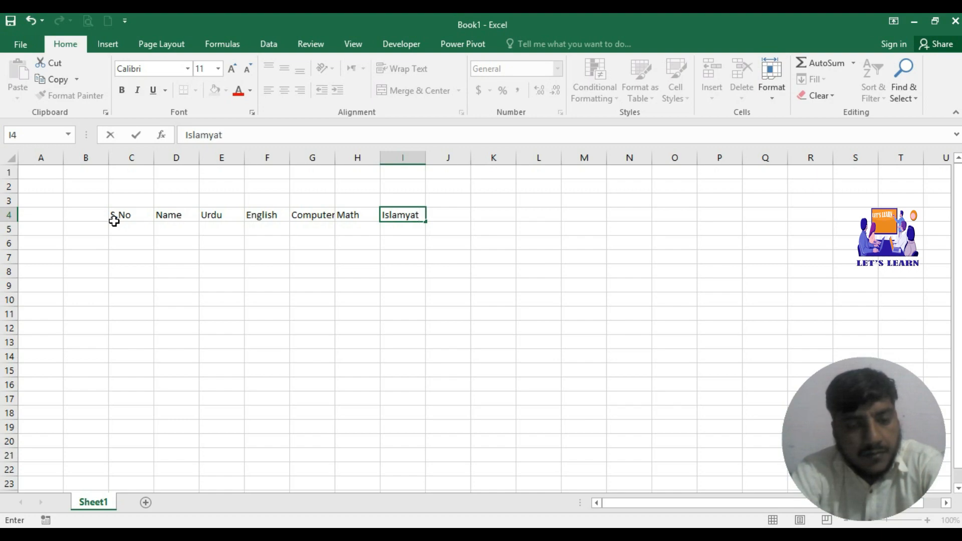
key(Tab)
Step: Add the result headers Obtained, Total and percentage in cells J4 to L4
text(O)
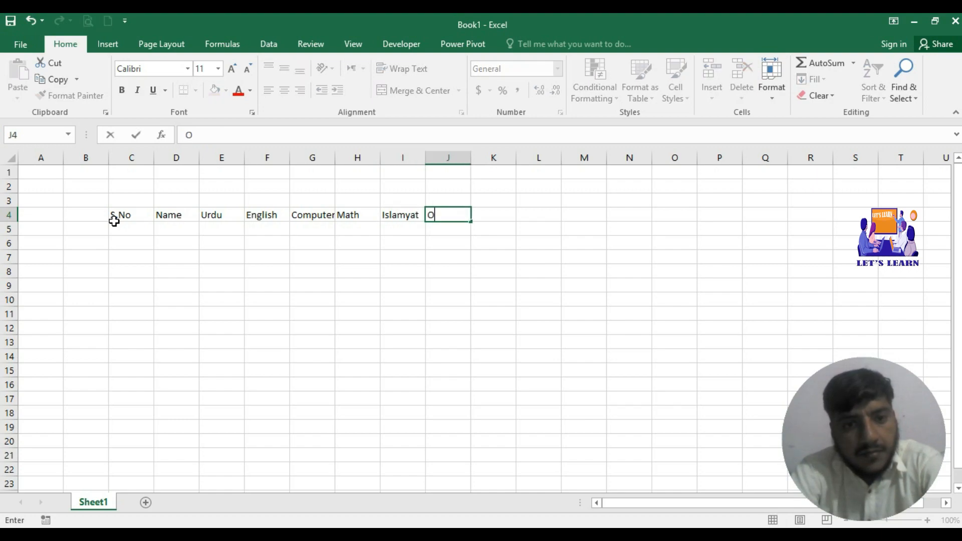
text(btained)
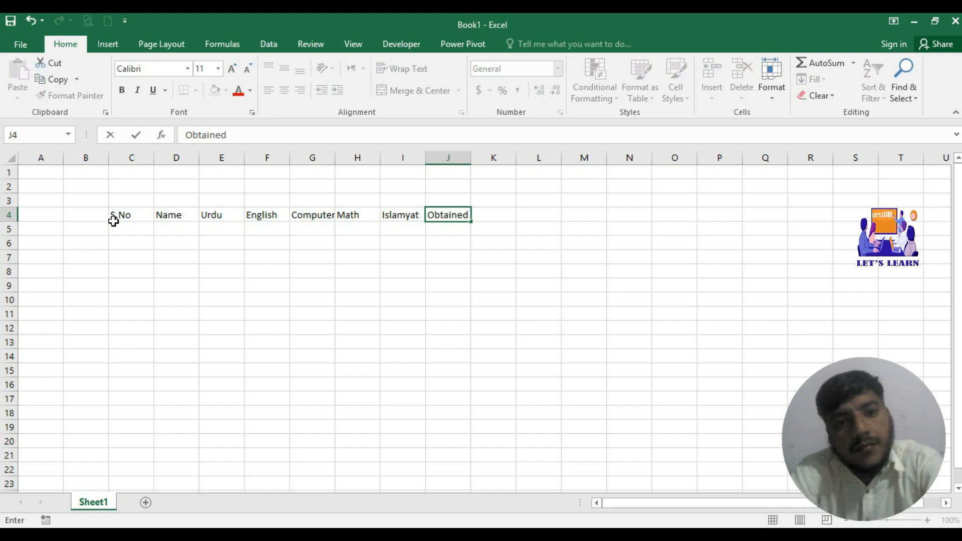
key(Tab)
text(Total)
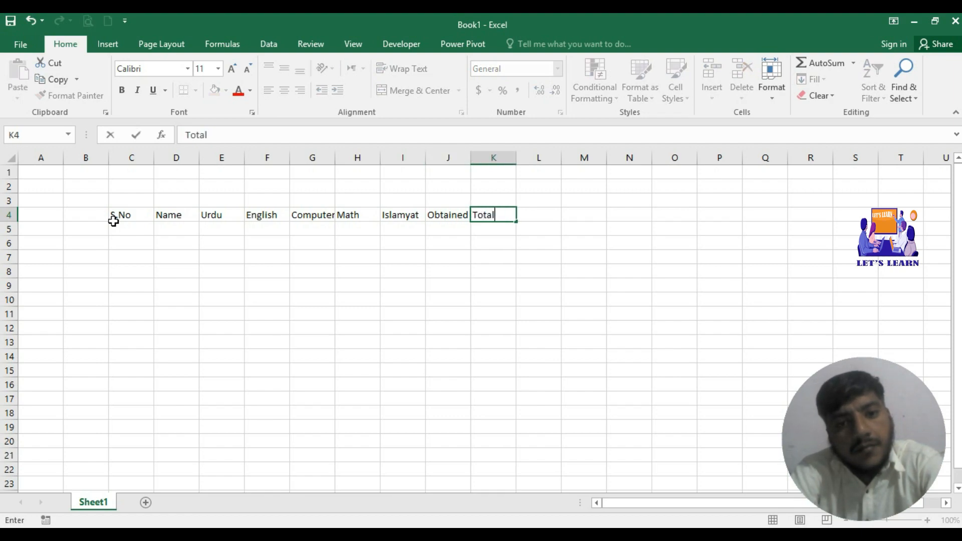
key(Tab)
text(percentae)
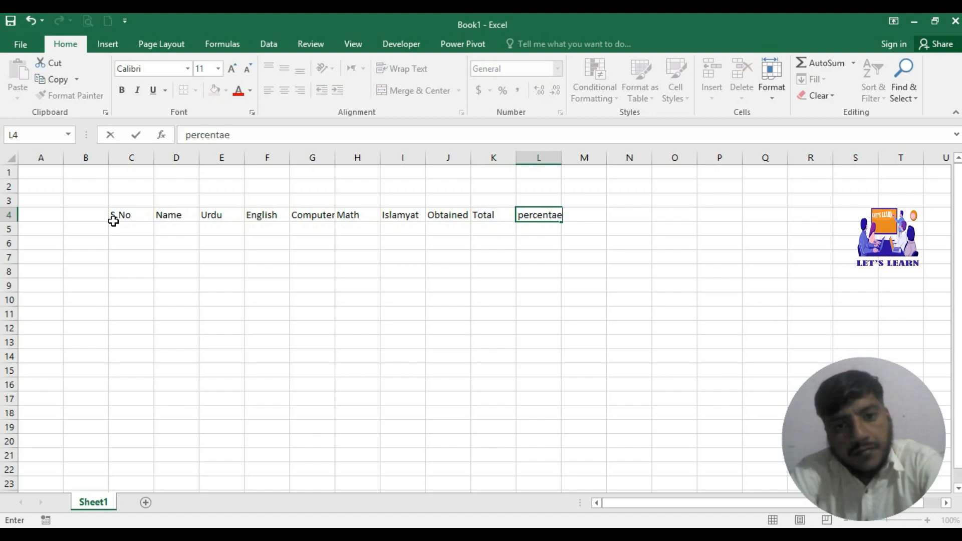
key(BackSpace)
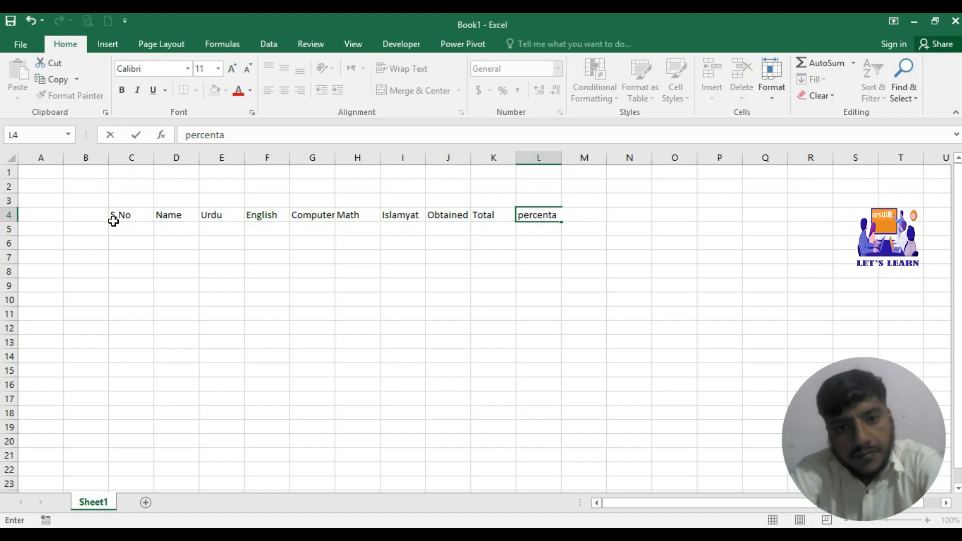
text(ge)
key(Tab)
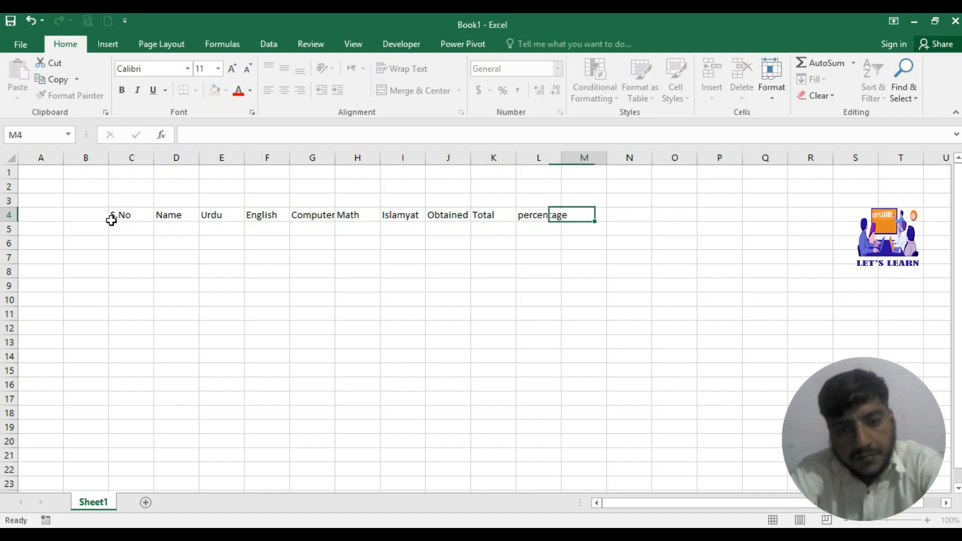
Step: Complete the header row with Grade in cell M4 and Status in cell N4
text(Grade)
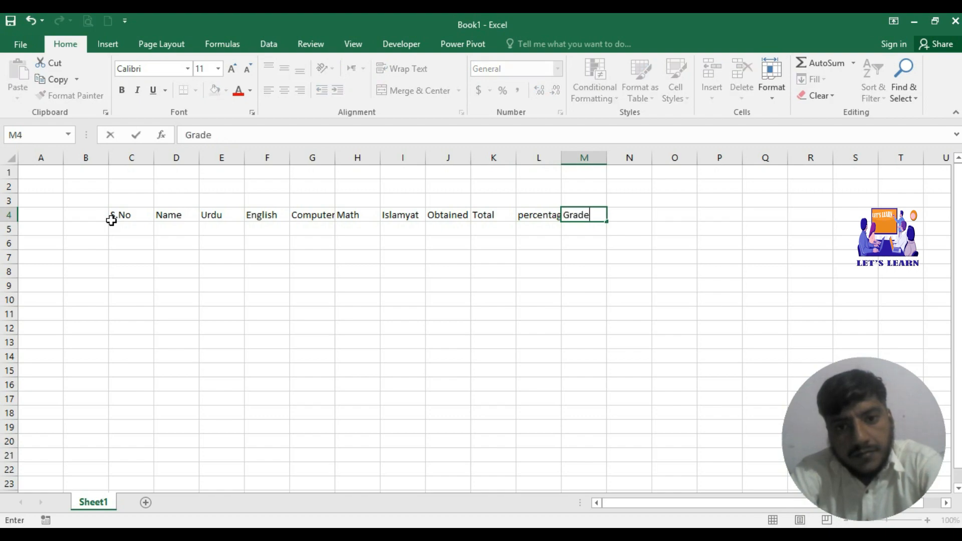
key(Tab)
text(Pa)
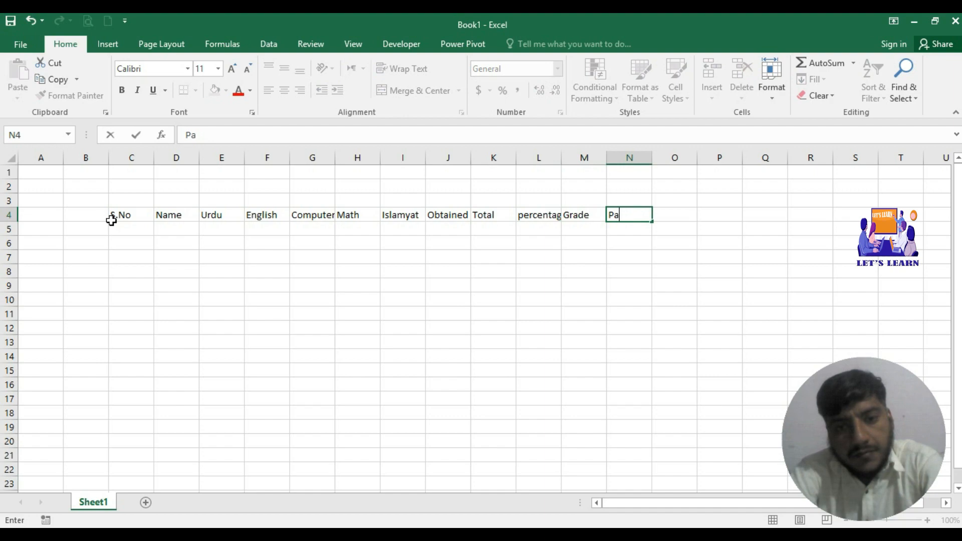
key(BackSpace)
key(BackSpace)
text(Status)
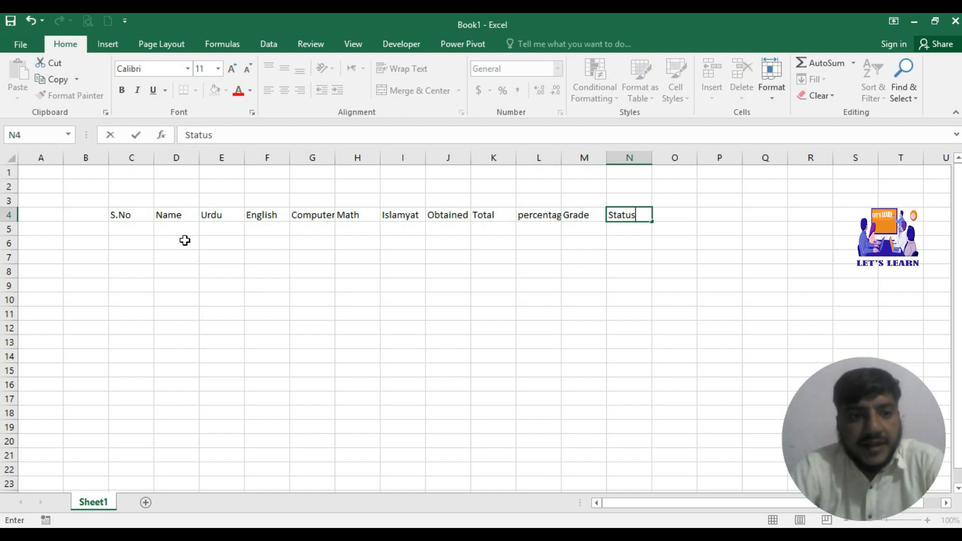
click(135, 230)
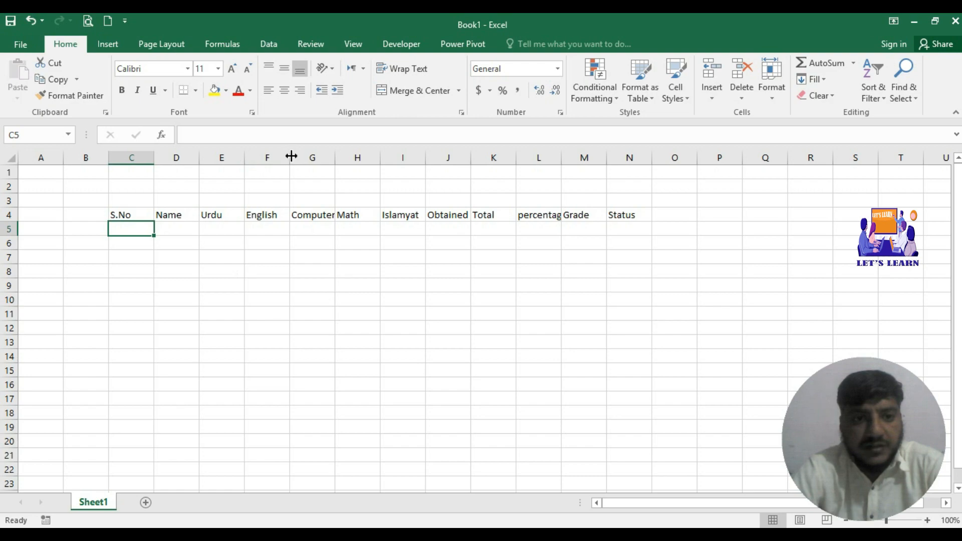
Step: Widen columns G and L to fit the Computer and percentage headers, and adjust column M to slightly wider than Grade
drag(334, 158, 338, 159)
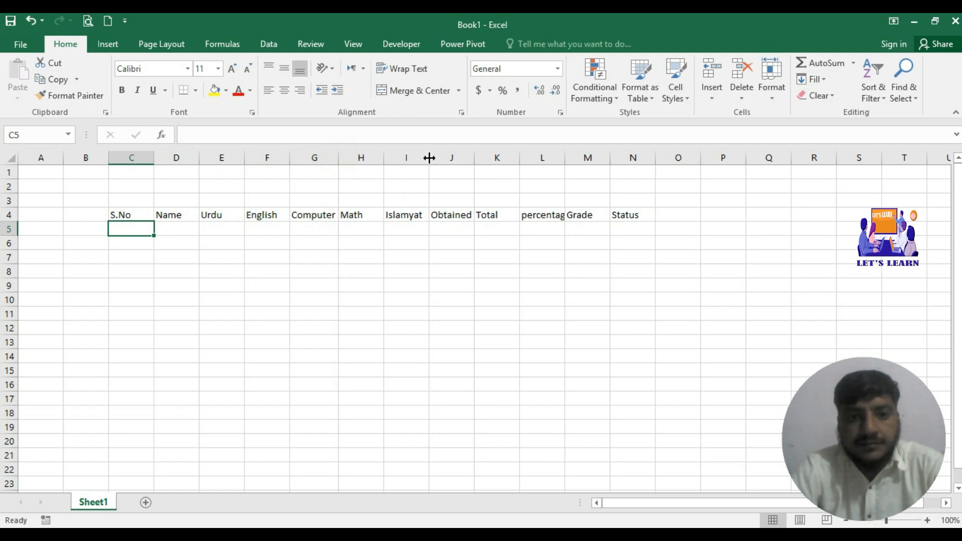
drag(565, 157, 573, 157)
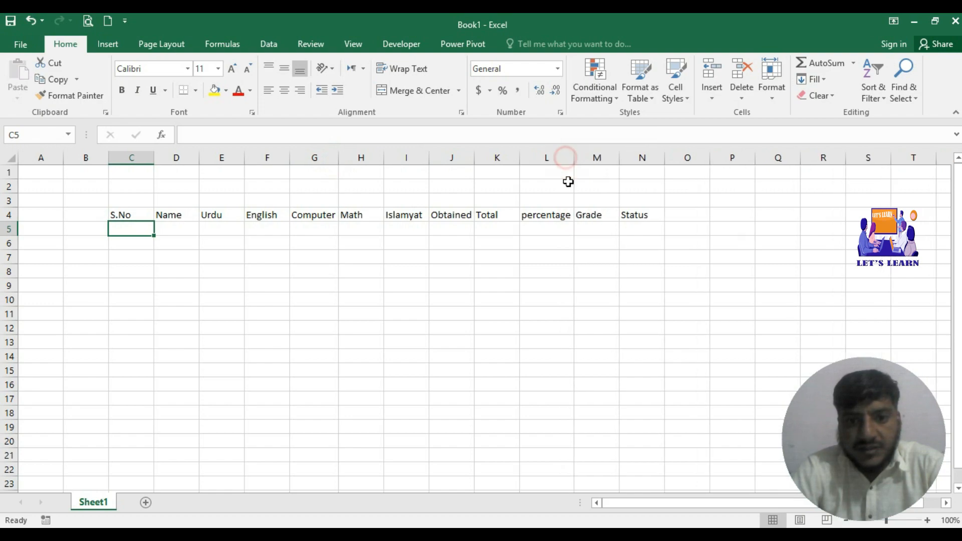
double_click(620, 158)
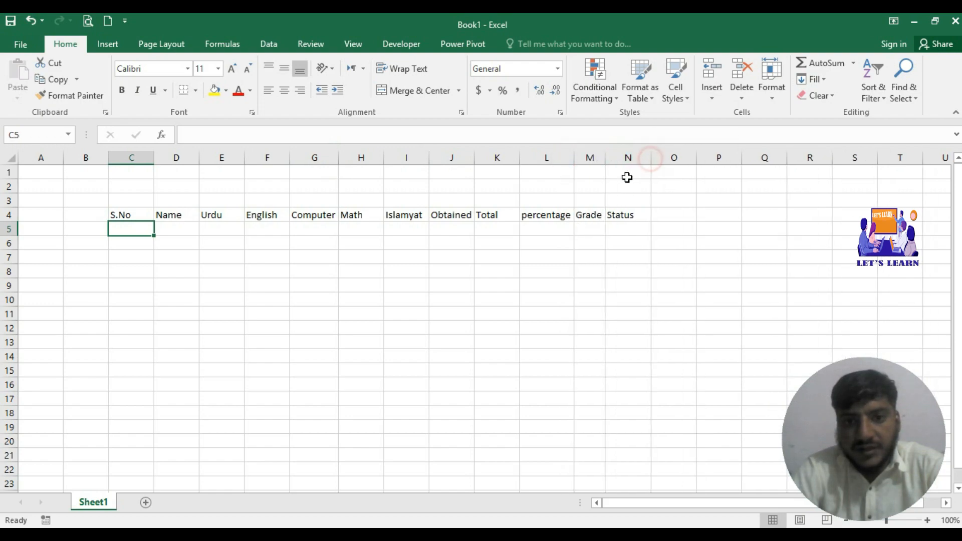
drag(606, 158, 614, 158)
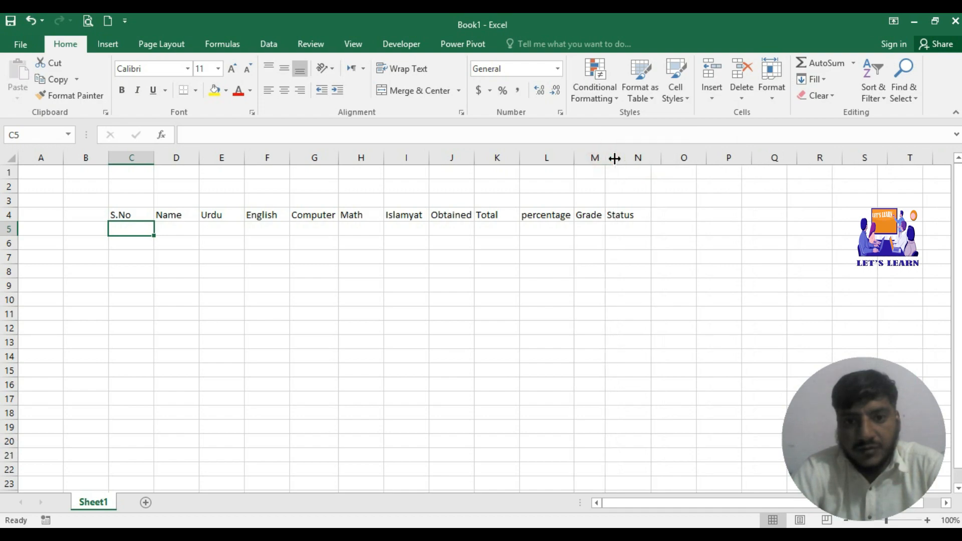
click(644, 215)
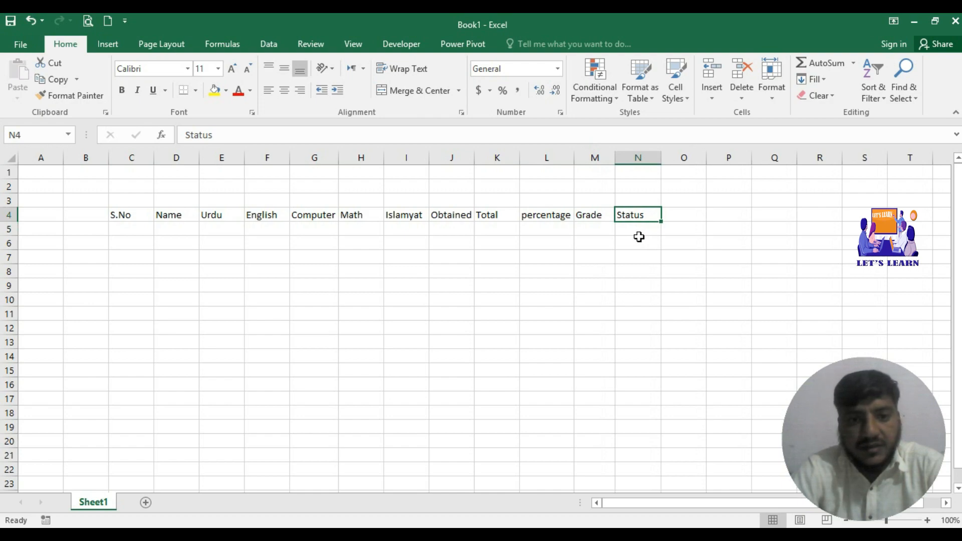
Step: Enter 1 in cell C5 and fill the serial numbers down as a series to 5 in C9
click(135, 226)
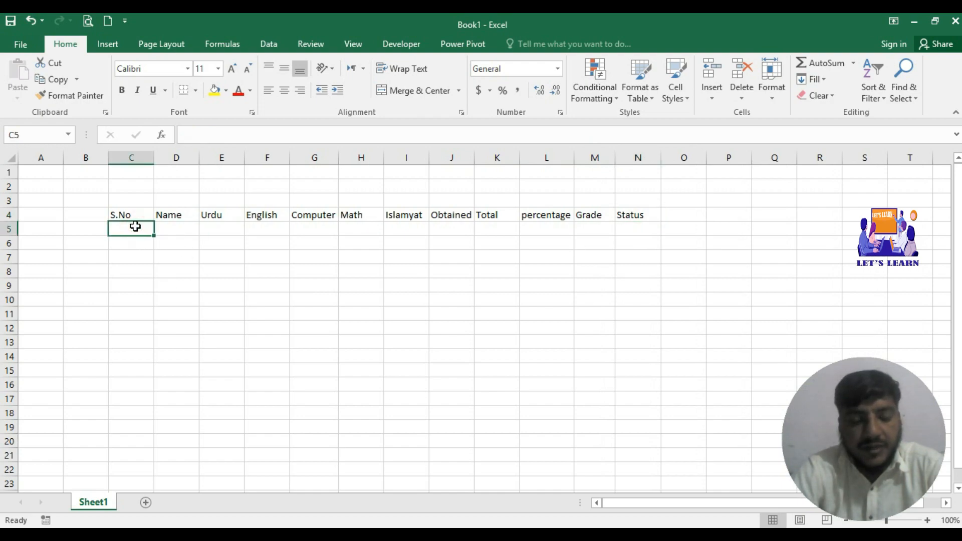
text(1)
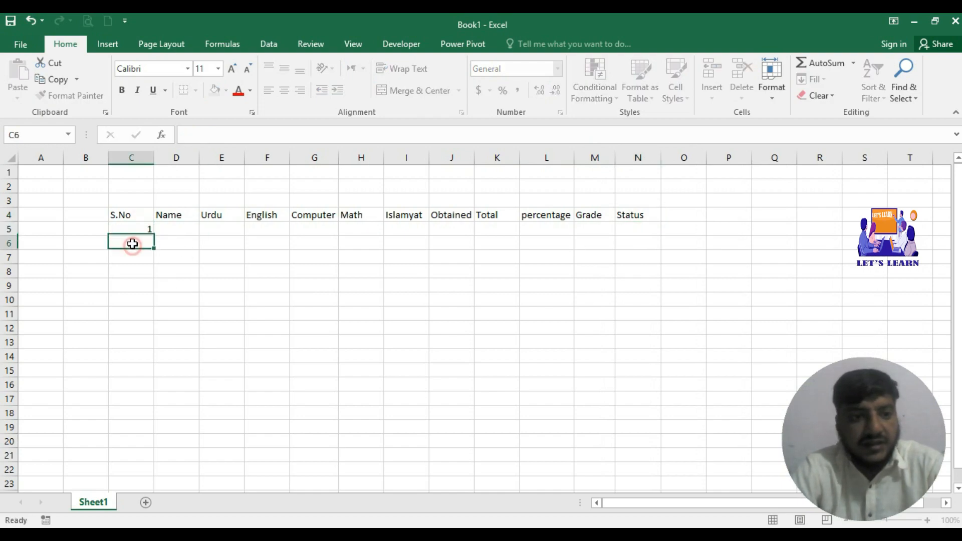
click(133, 227)
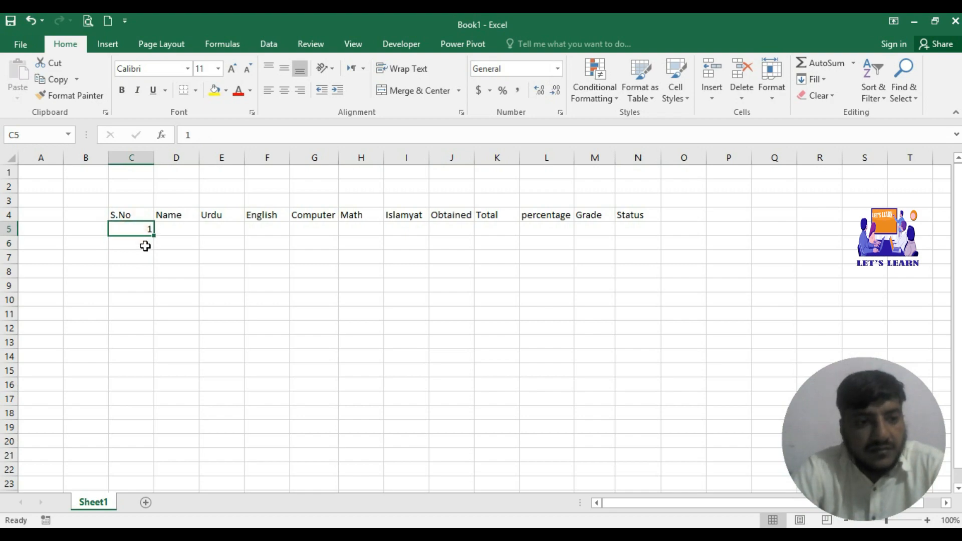
drag(154, 233, 152, 255)
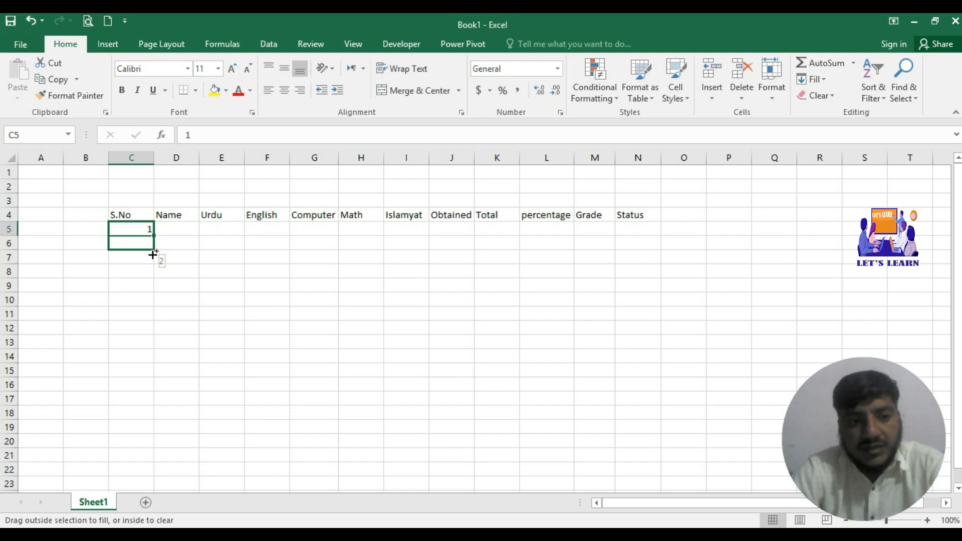
drag(152, 254, 152, 292)
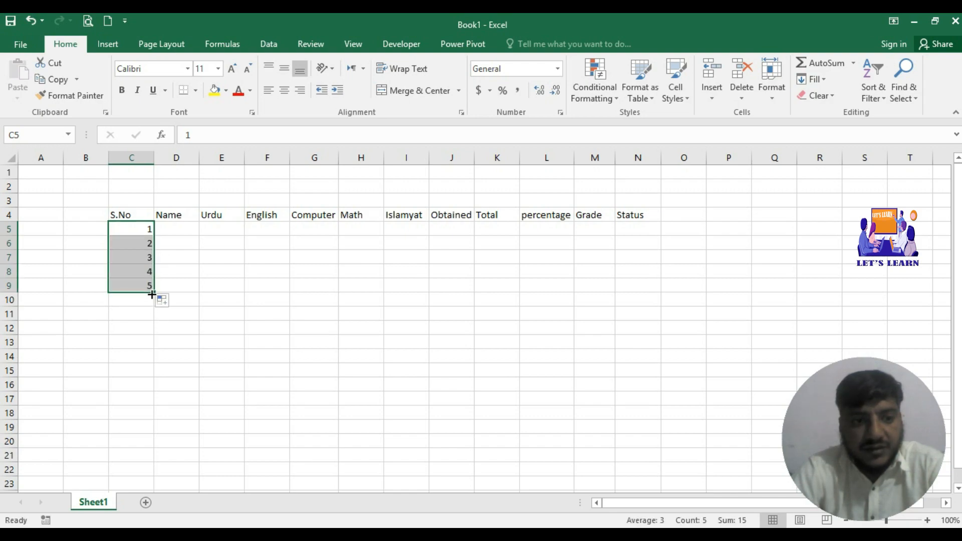
click(163, 235)
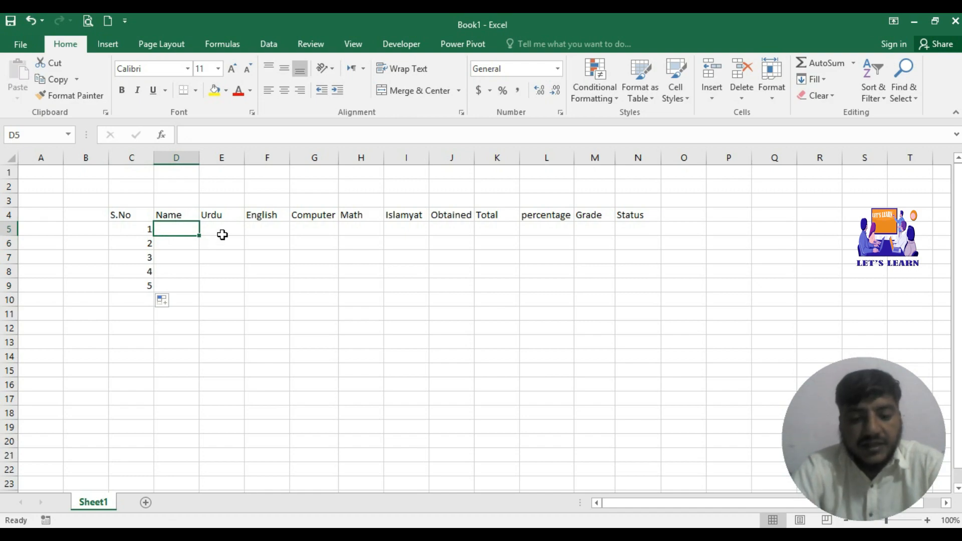
Step: Enter the first student's name in cell D5 and an Urdu mark of 56 in E5
text(D)
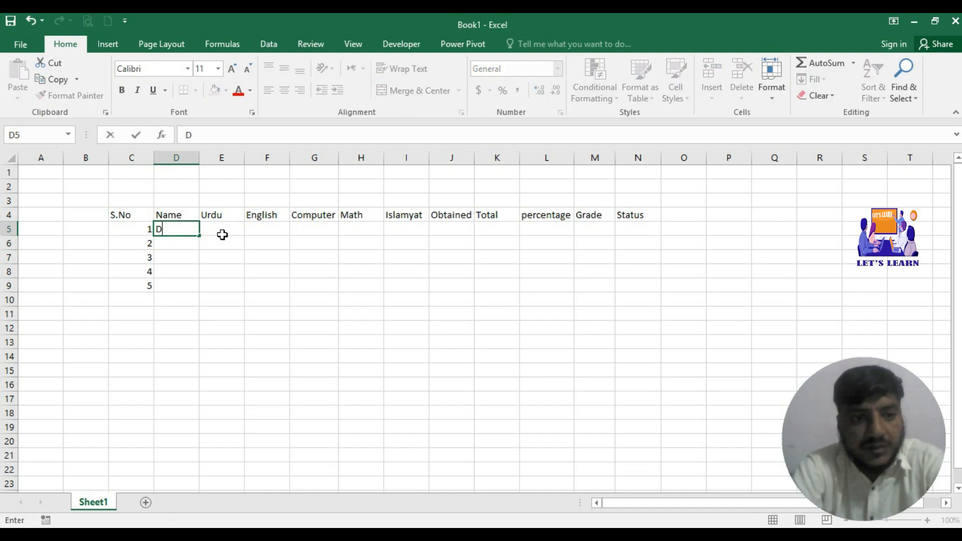
text(anish)
click(222, 232)
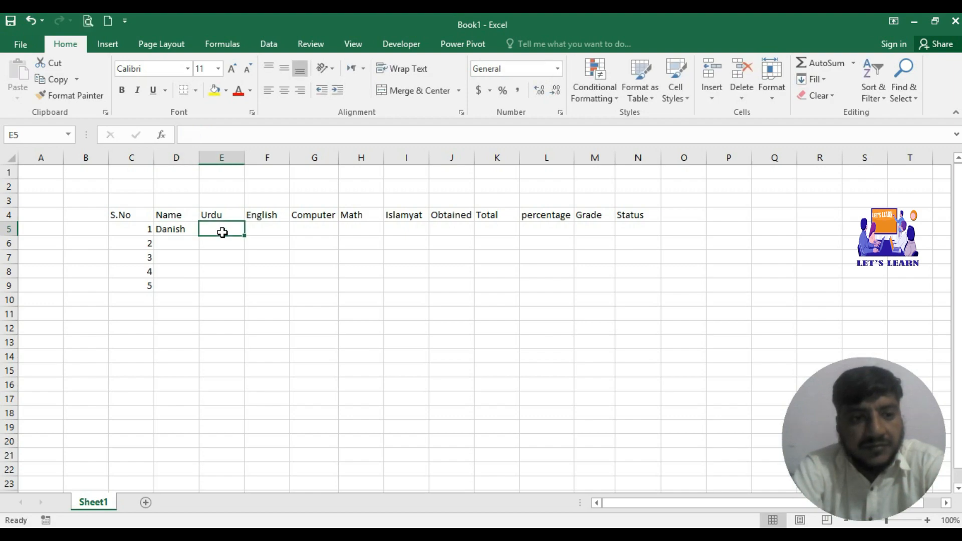
text(56)
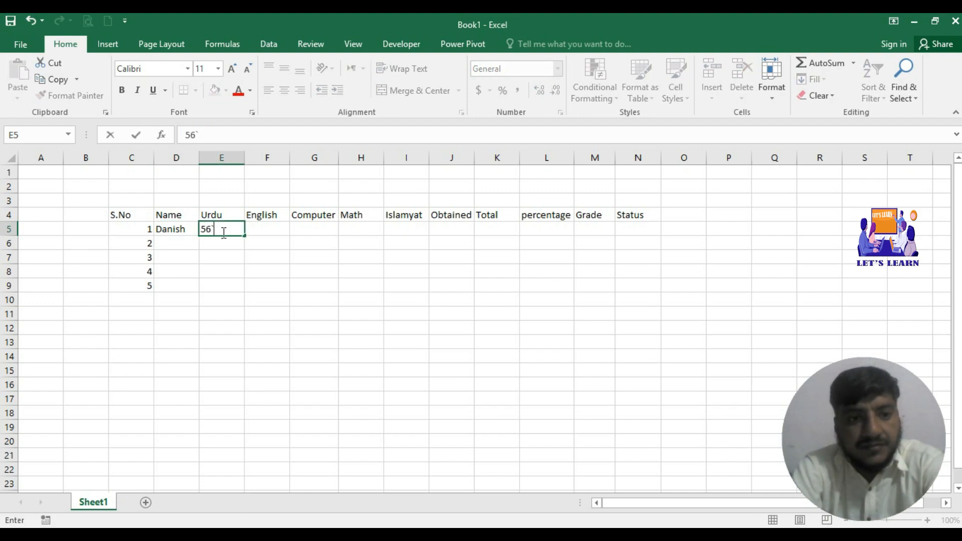
text(`)
key(BackSpace)
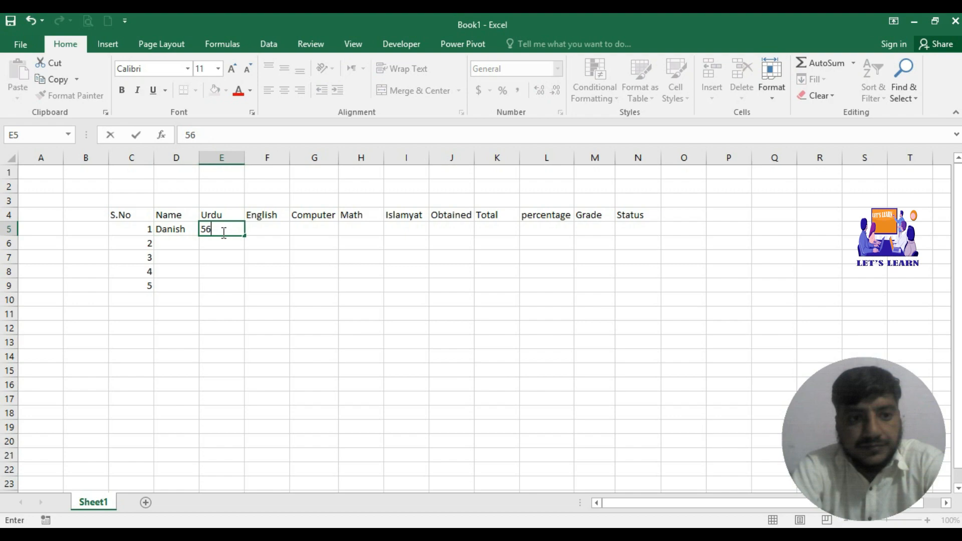
key(Tab)
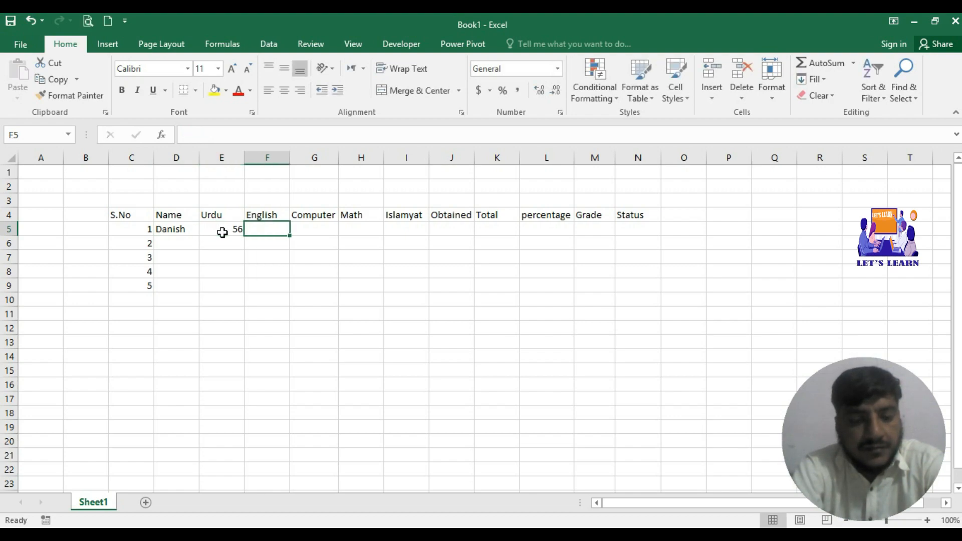
Step: Fill the first student's remaining marks in F5 to I5: English 67, Computer 79, Math 100 and Islamyat 75
text(67)
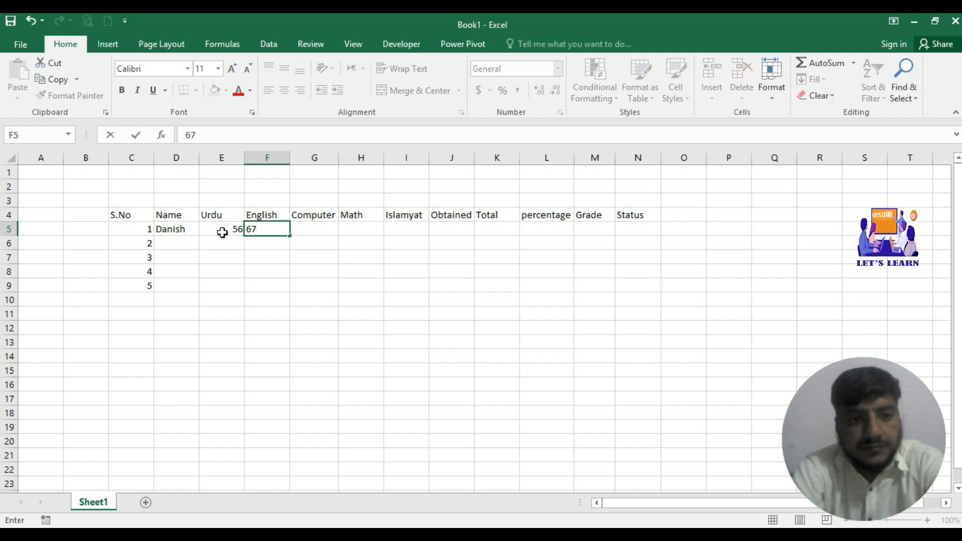
key(Tab)
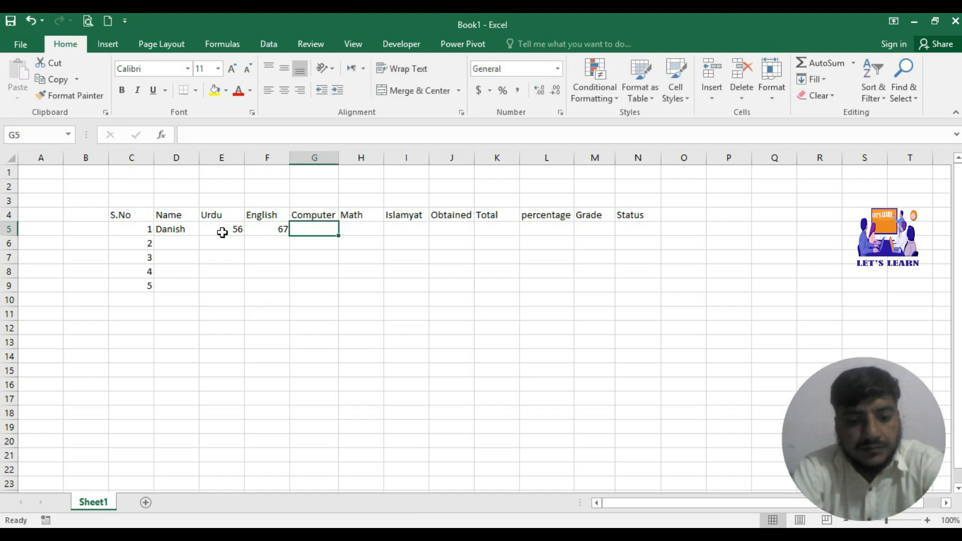
text(79)
key(Tab)
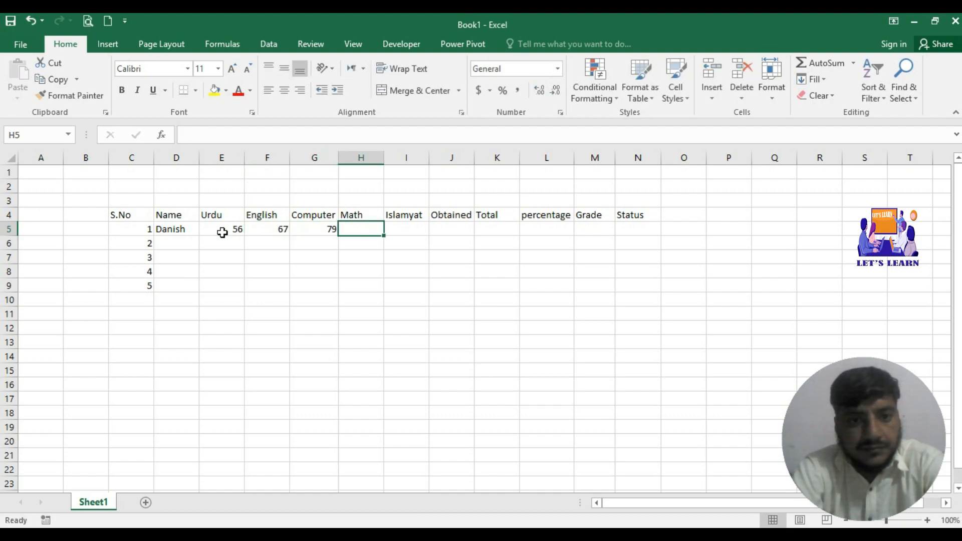
text(100)
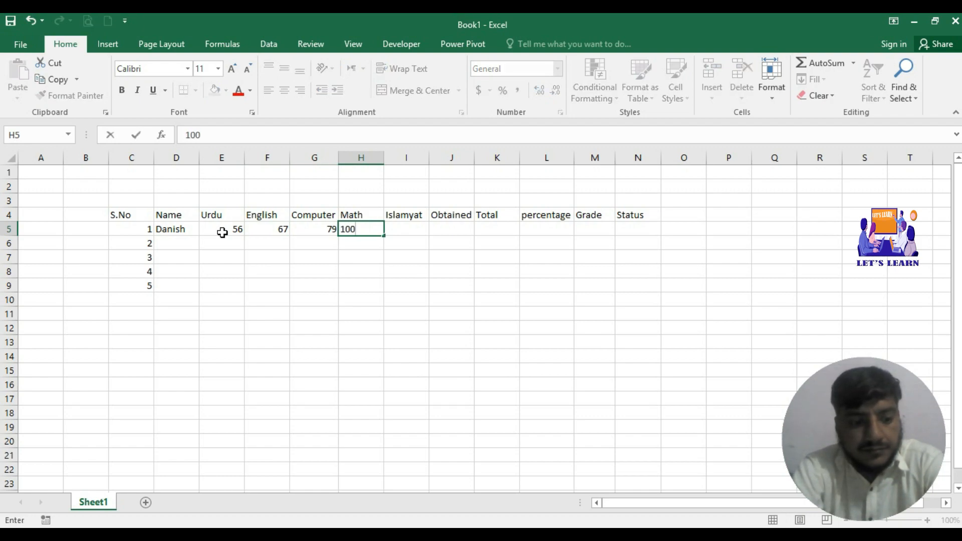
key(Tab)
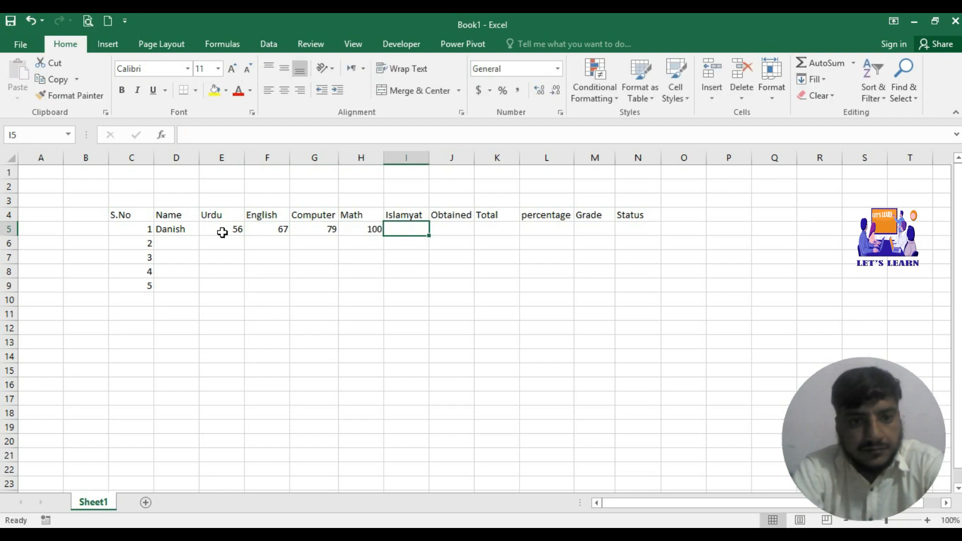
text(7)
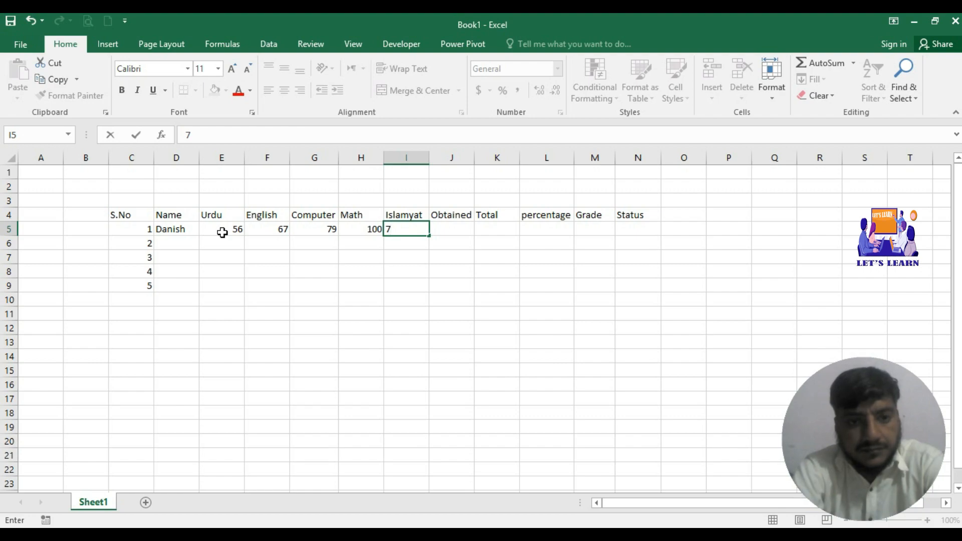
text(5)
key(Tab)
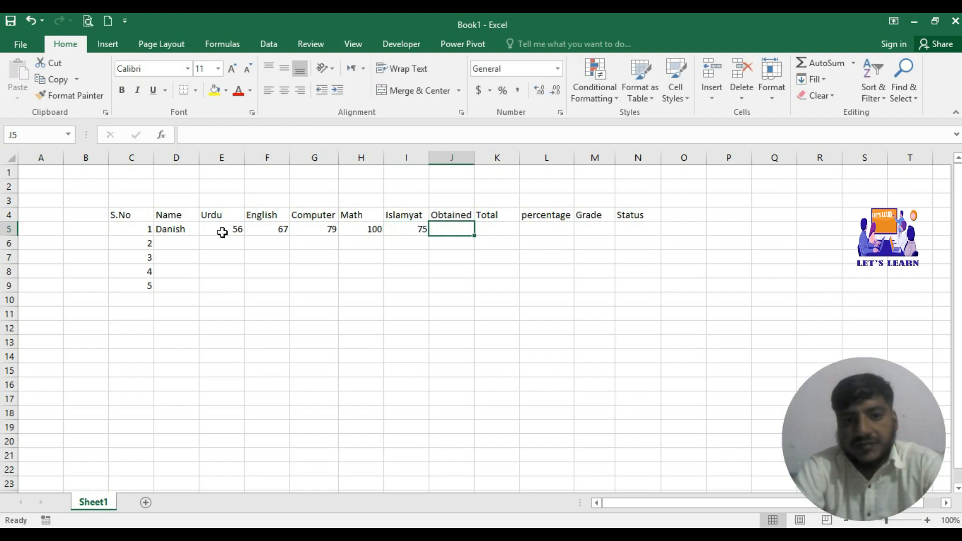
Step: Enter 380 as the first student's total marks in cell K5
key(Tab)
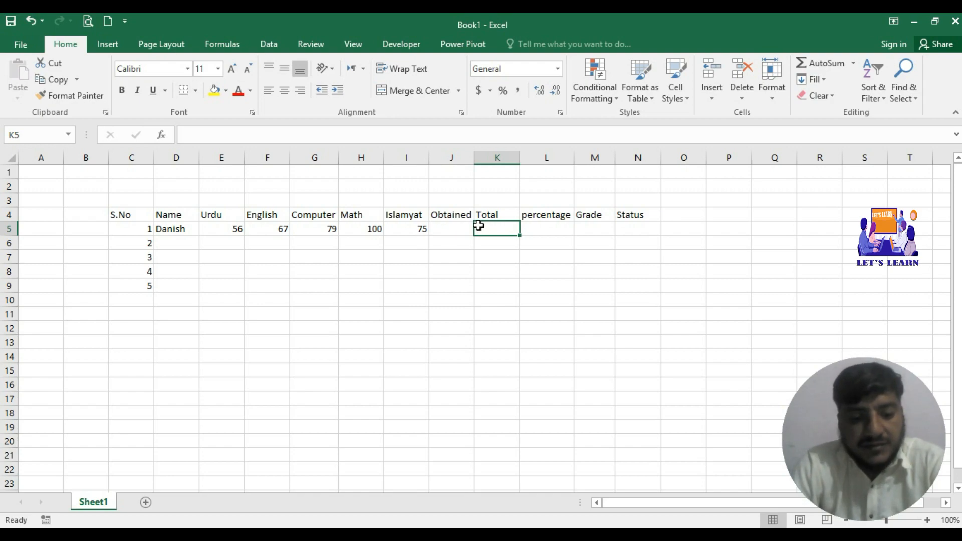
text(3)
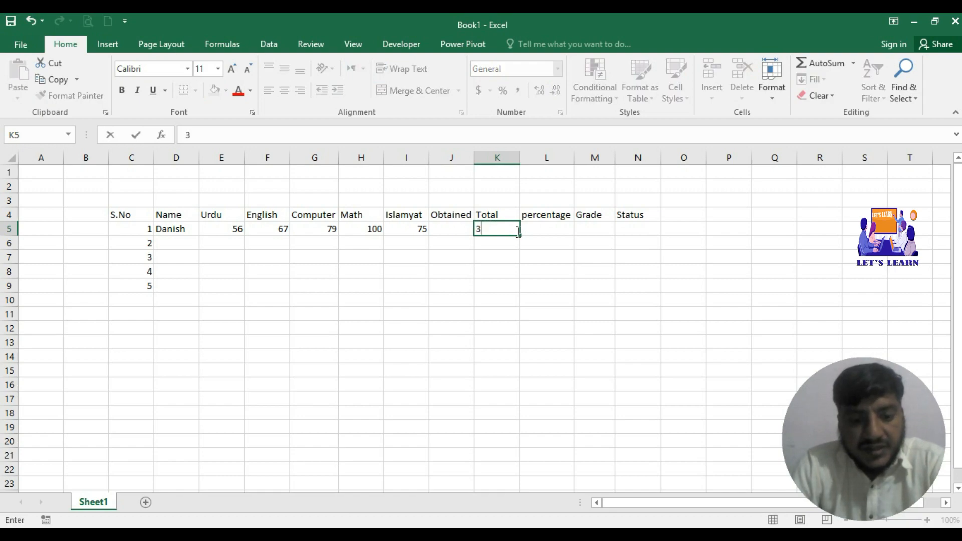
text(7)
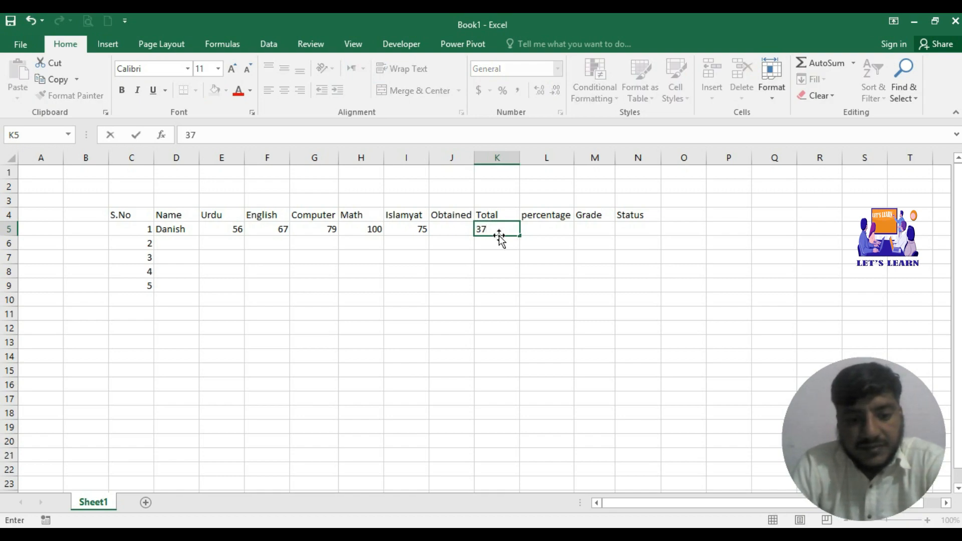
text(5)
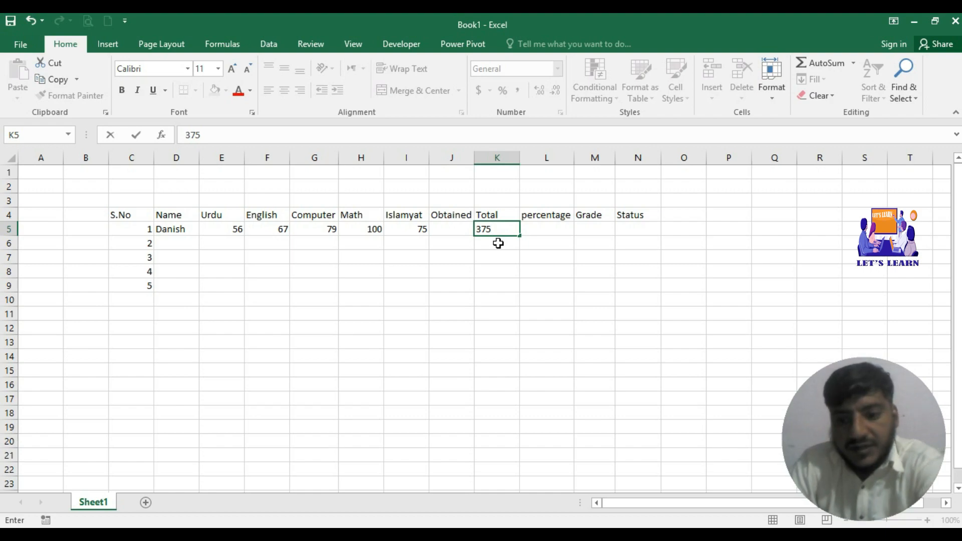
key(BackSpace)
key(BackSpace)
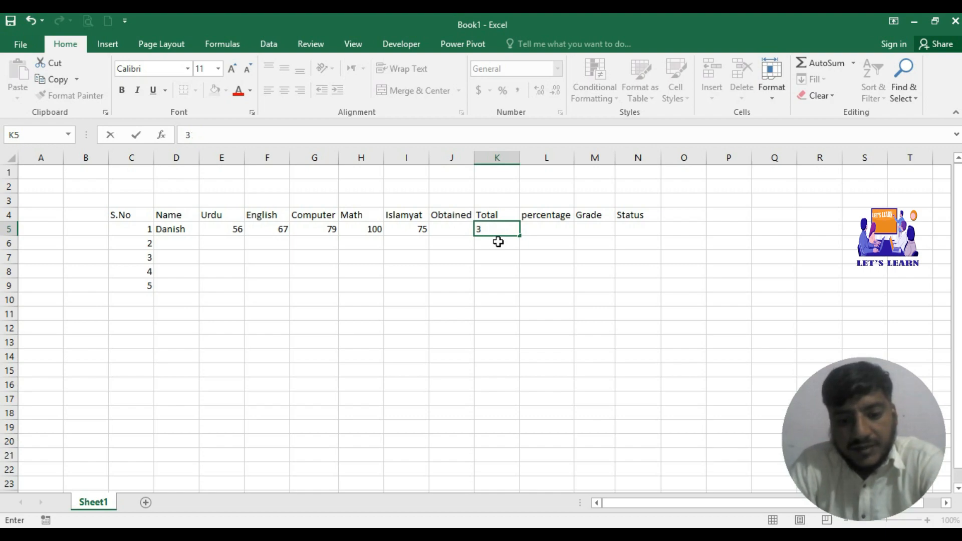
text(80)
key(Return)
Step: Set the first student's total marks in cell K5 to 400
click(499, 232)
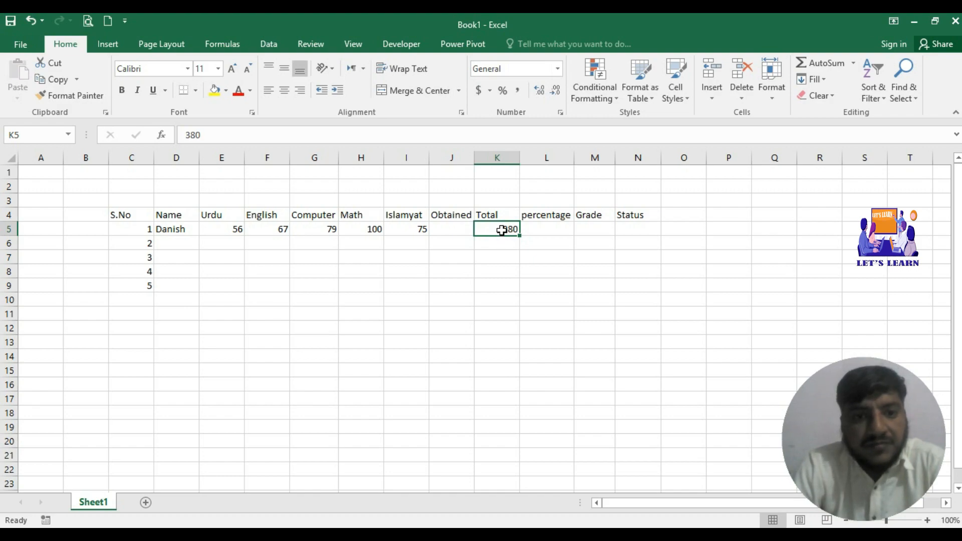
text(400)
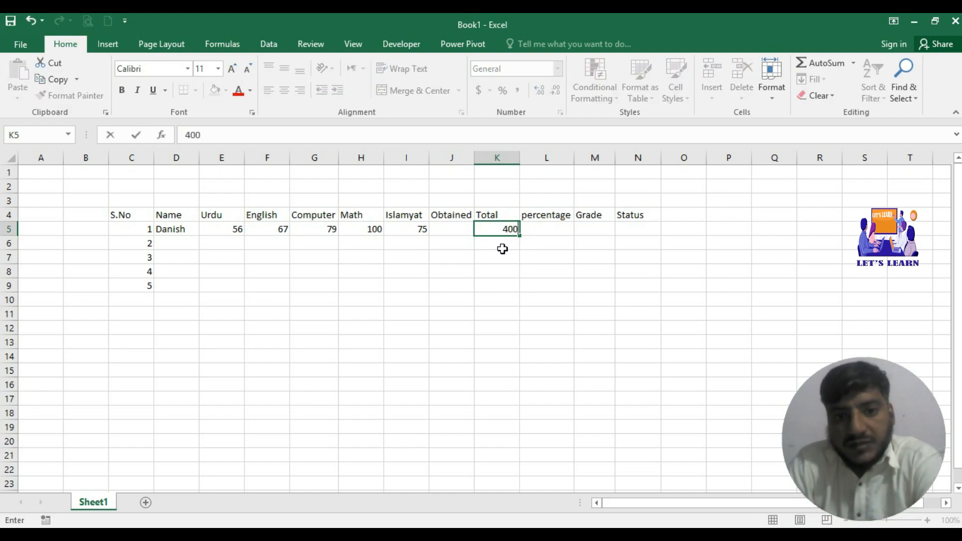
key(Return)
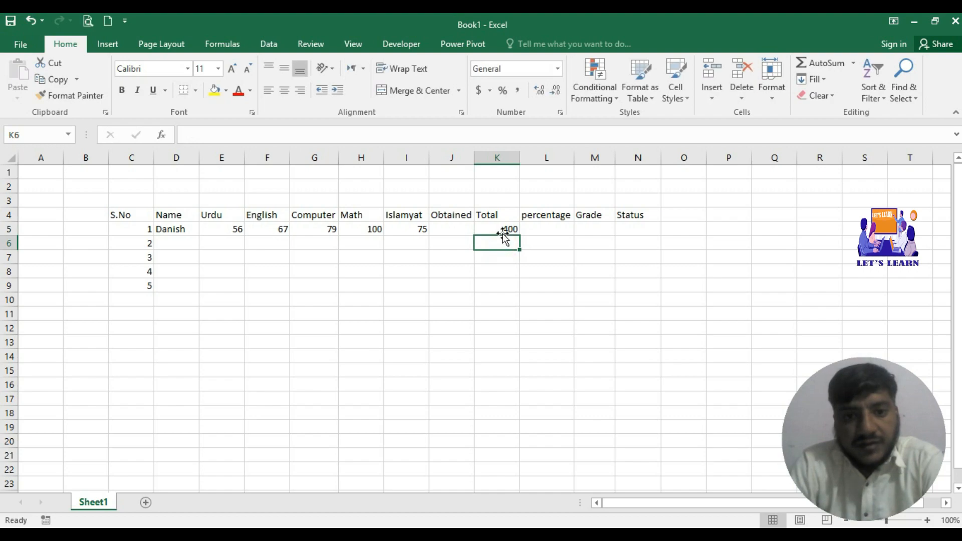
click(503, 230)
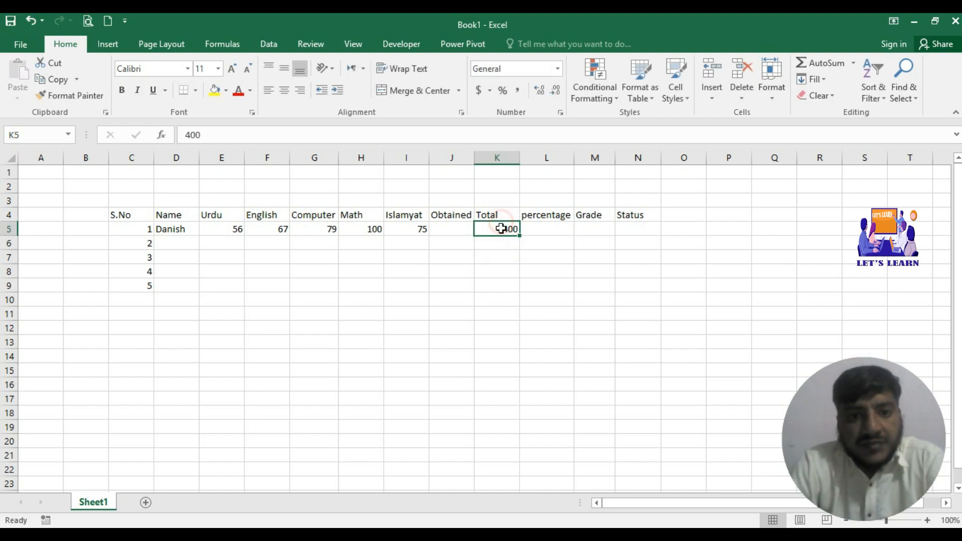
click(452, 232)
Step: Enter the second student's name in cell D6, with Urdu 49 in E6 and English 56 in F6
click(189, 241)
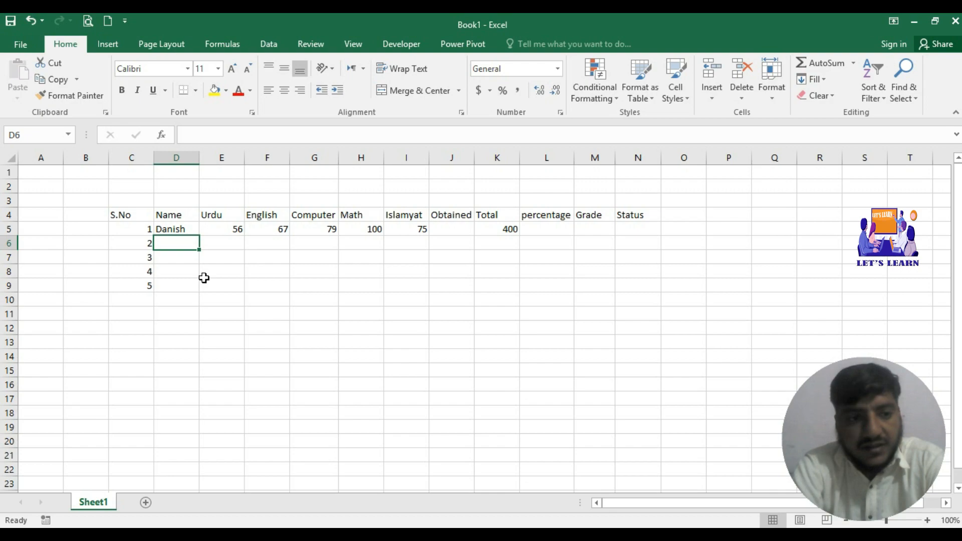
text(Raza)
key(Tab)
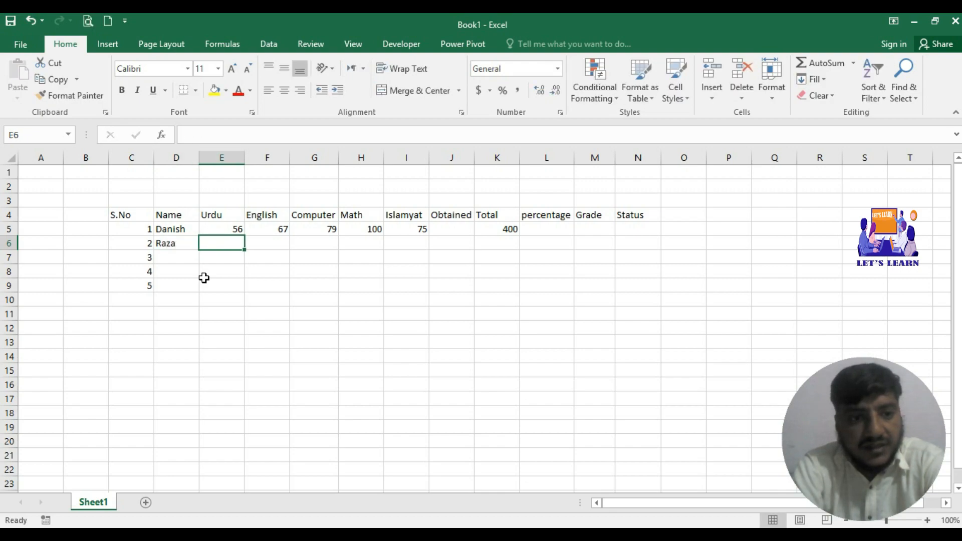
text(49)
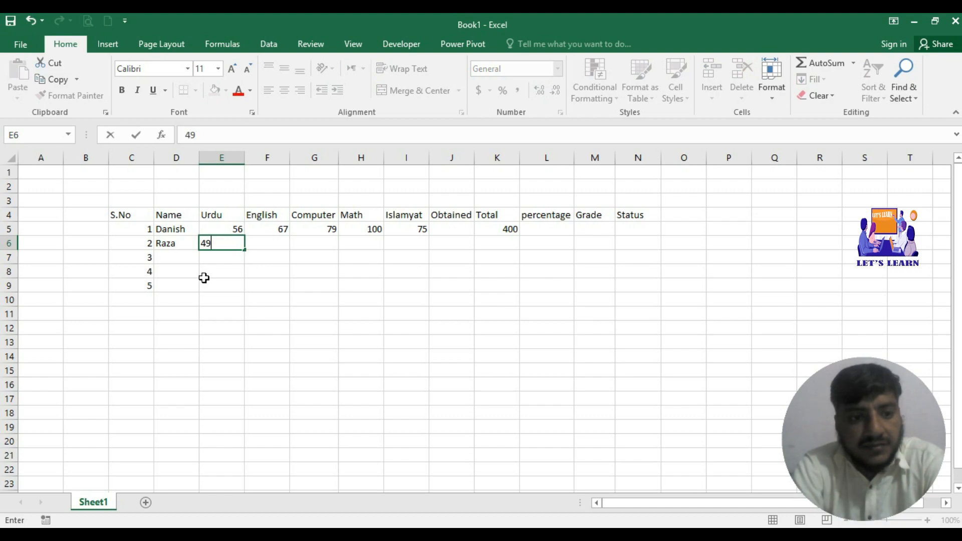
key(Tab)
text(56)
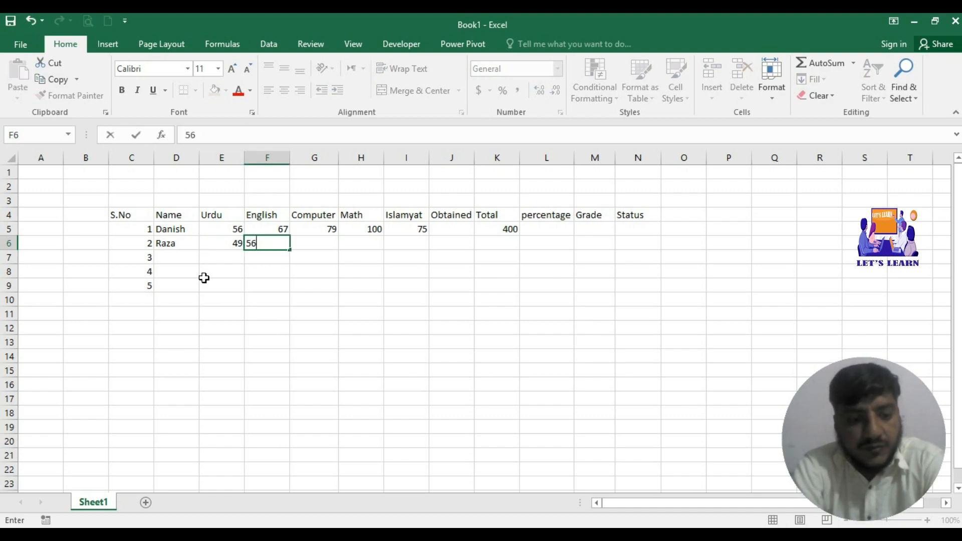
key(Tab)
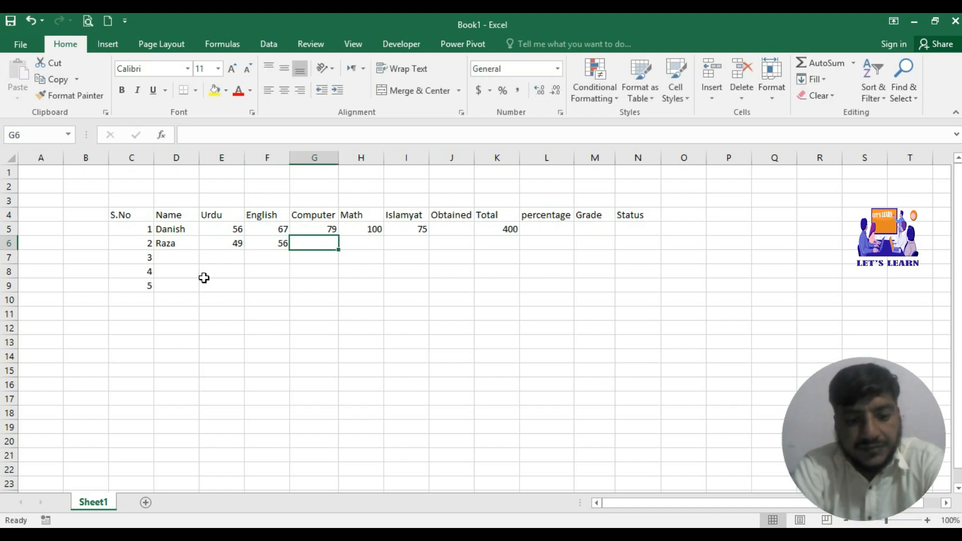
Step: Complete the second student's marks in G6 to I6 with Computer 59, Math 89 and Islamyat 59
text(59)
key(Tab)
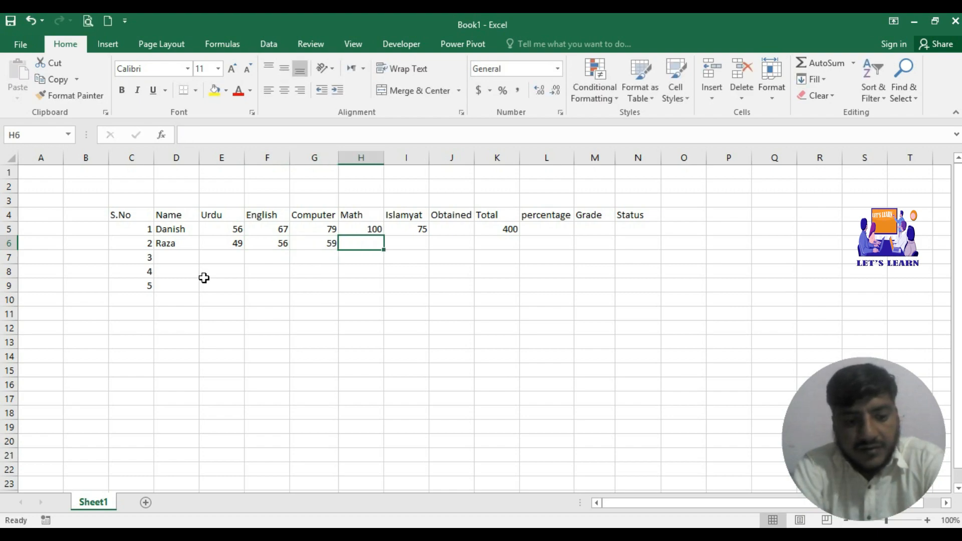
text(89)
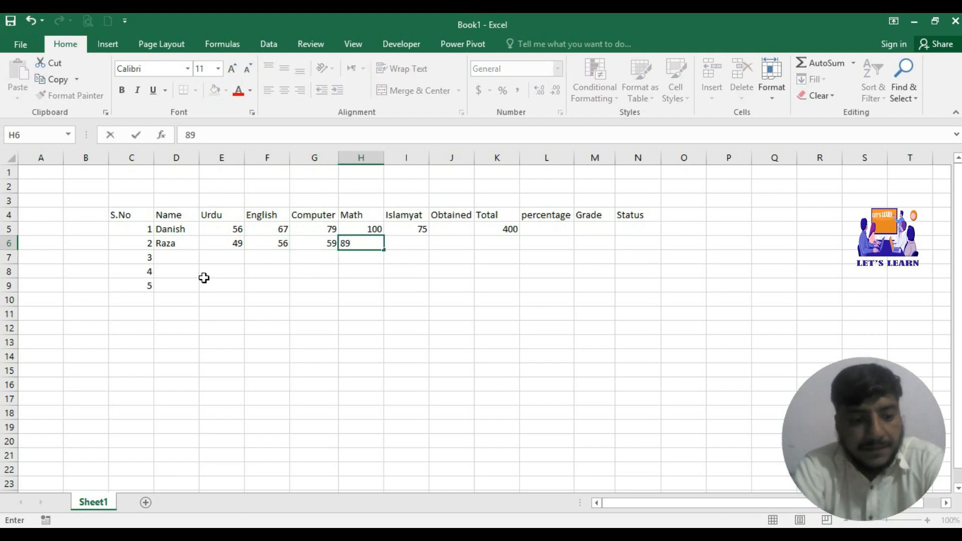
key(Tab)
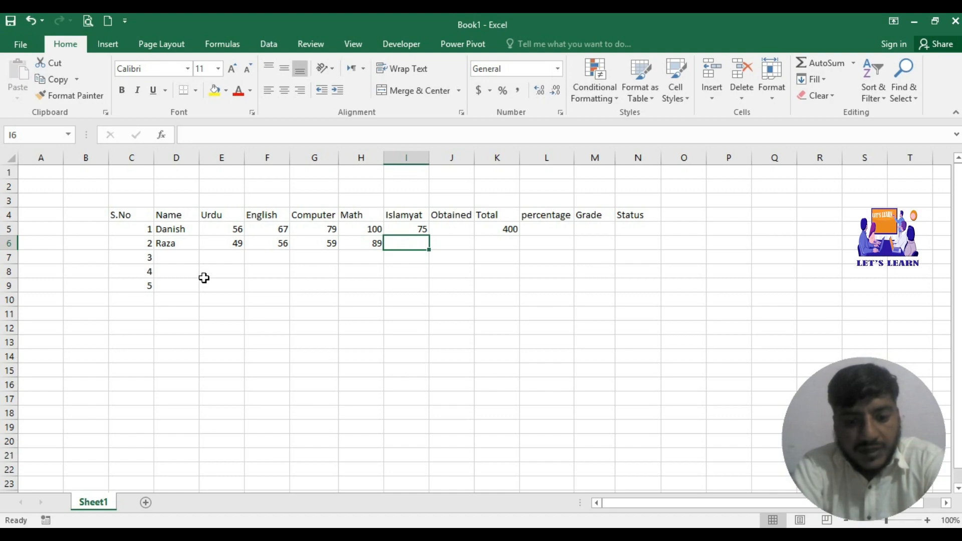
text(59)
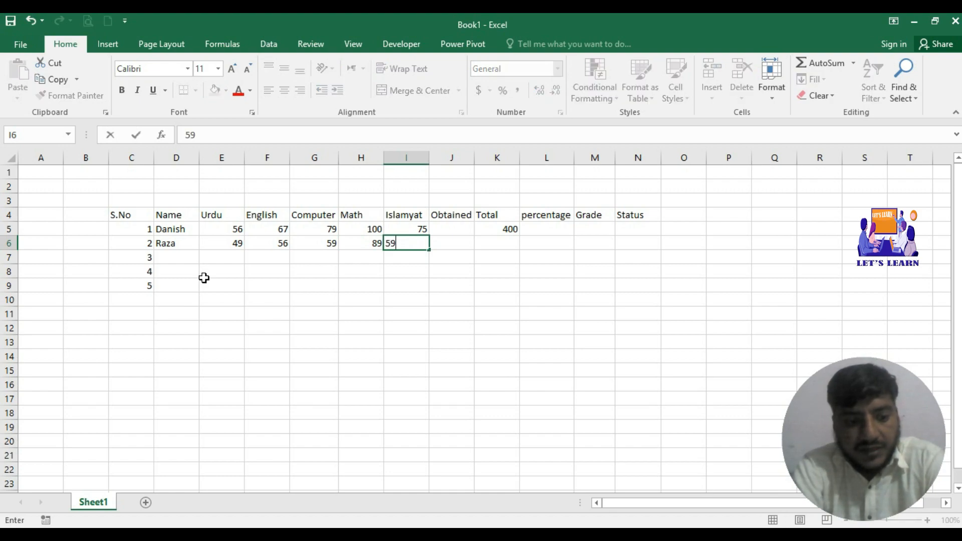
key(Tab)
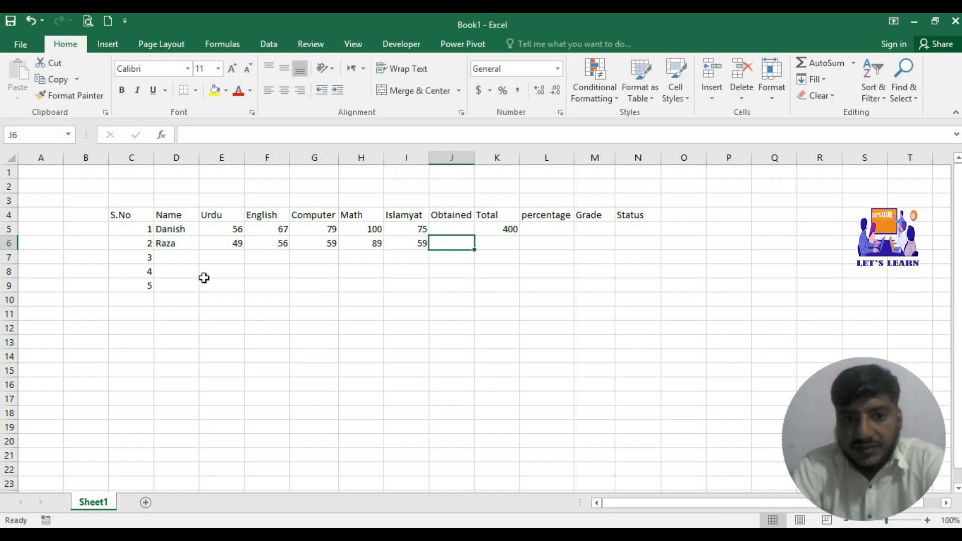
Step: Enter the third student's name in cell D7, with Urdu 56 in E7 and English 45 in F7
key(Return)
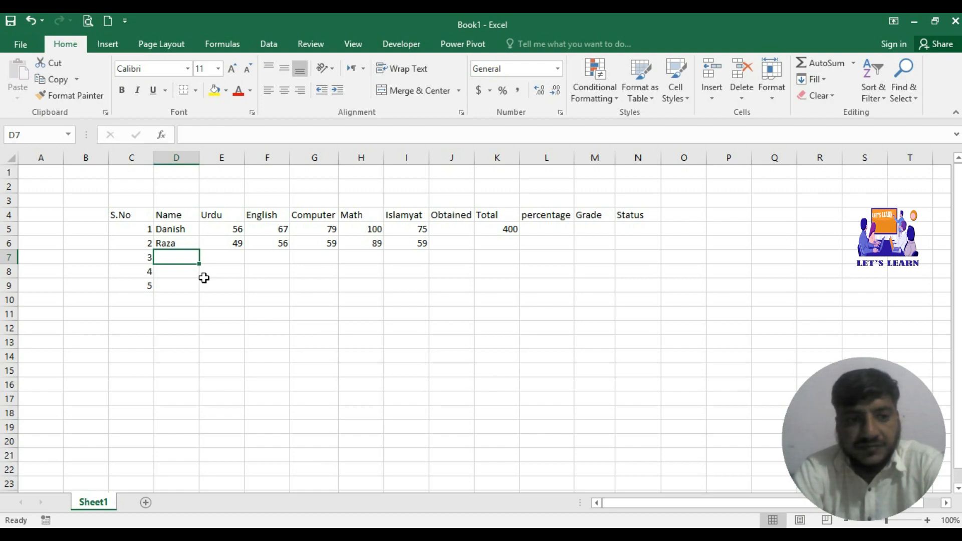
text(Ibrar)
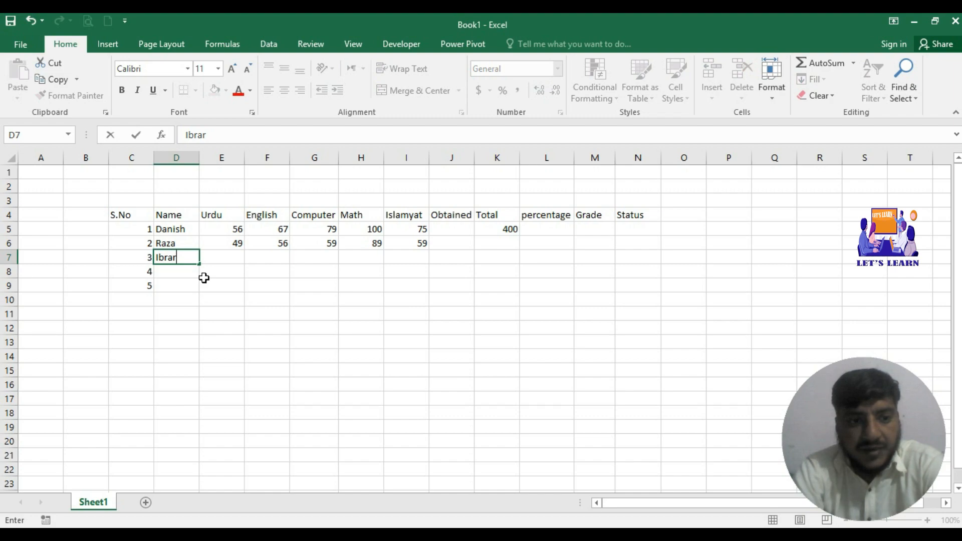
key(Tab)
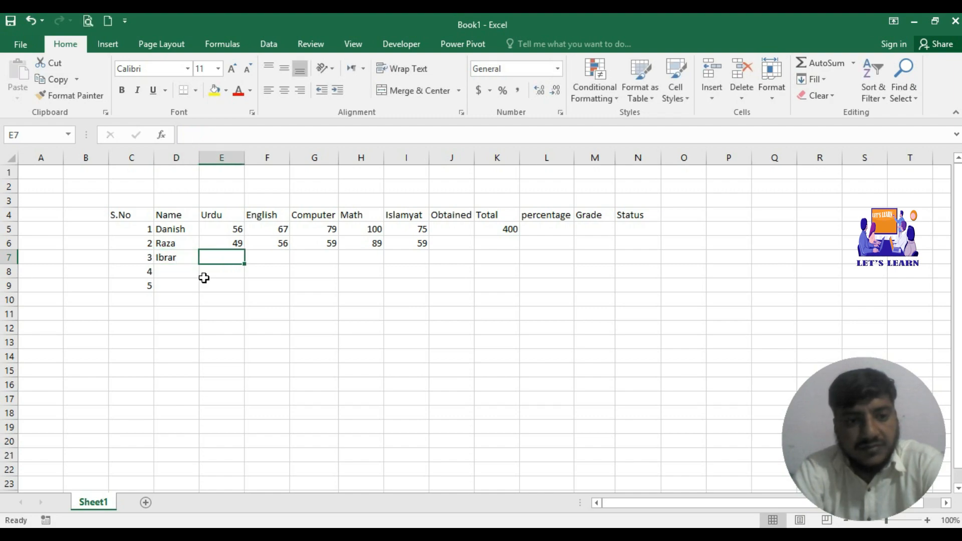
text(56``)
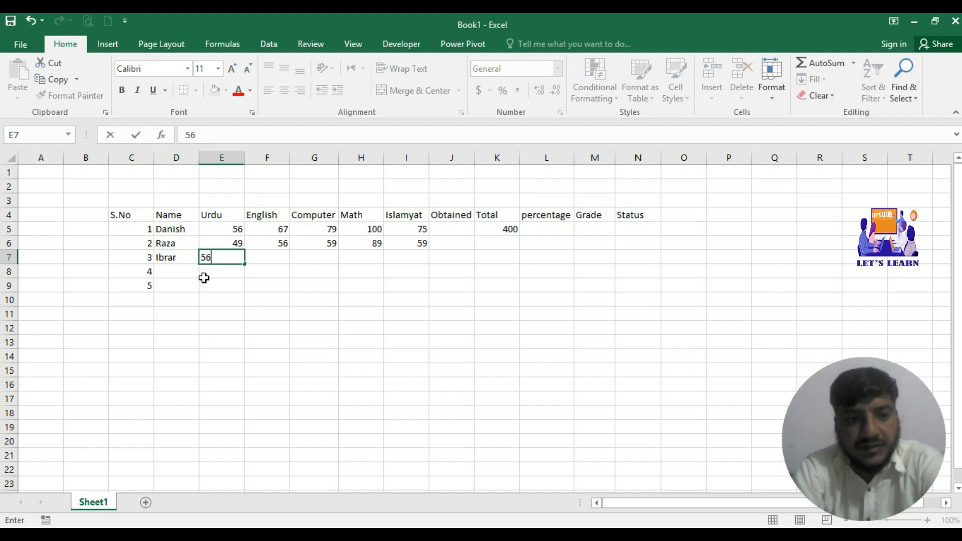
key(BackSpace)
key(BackSpace)
key(Tab)
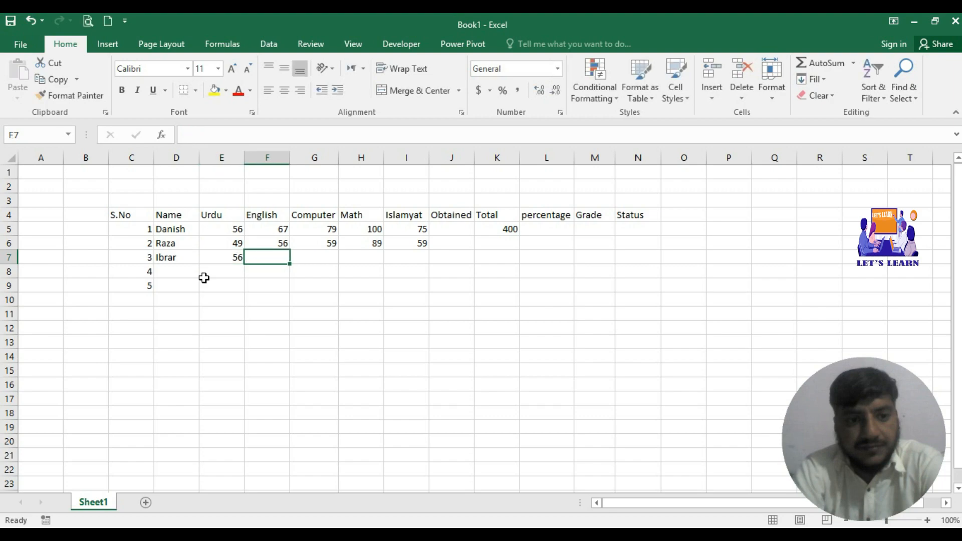
text(45)
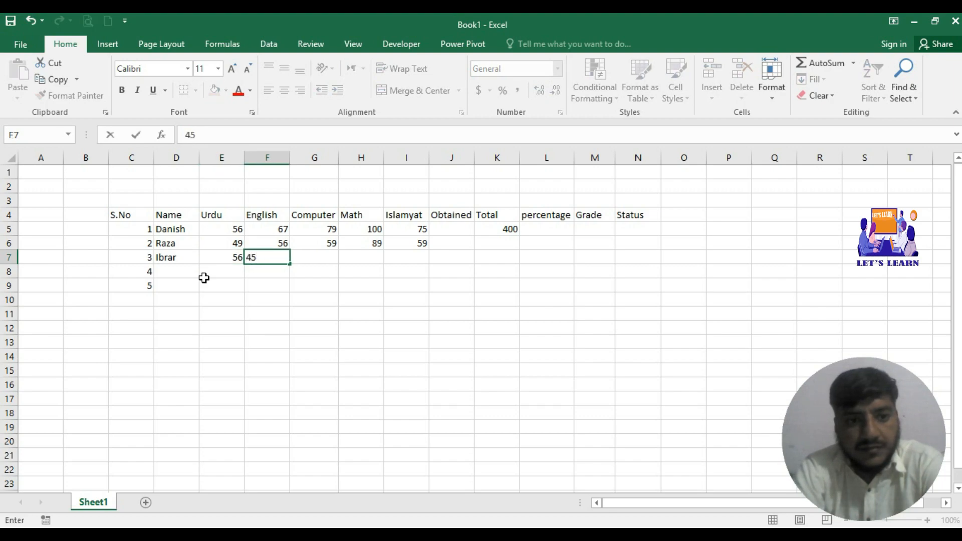
key(Tab)
Step: Complete the third student's marks in G7 to I7 with Computer 55, Math 78 and Islamyat 58
text(55)
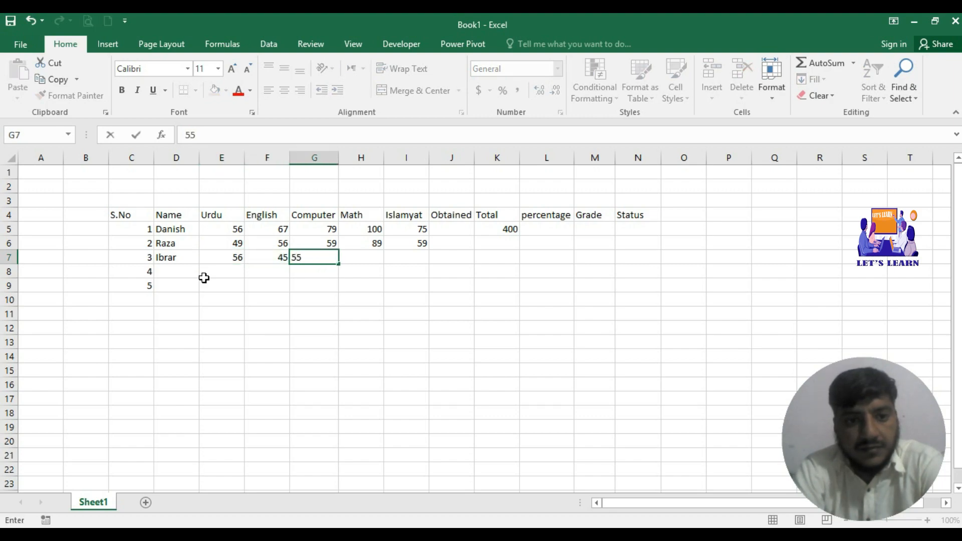
key(Tab)
text(555)
key(BackSpace)
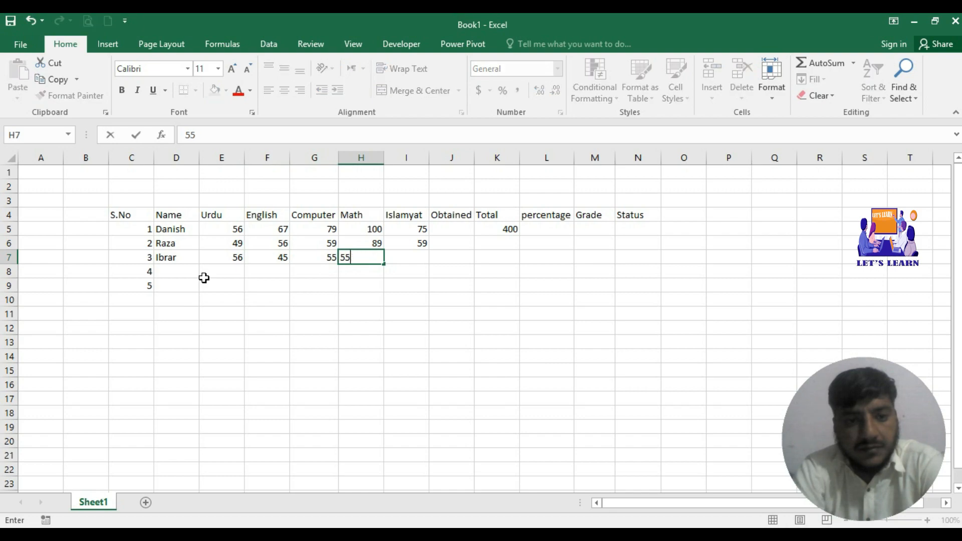
key(BackSpace)
key(BackSpace)
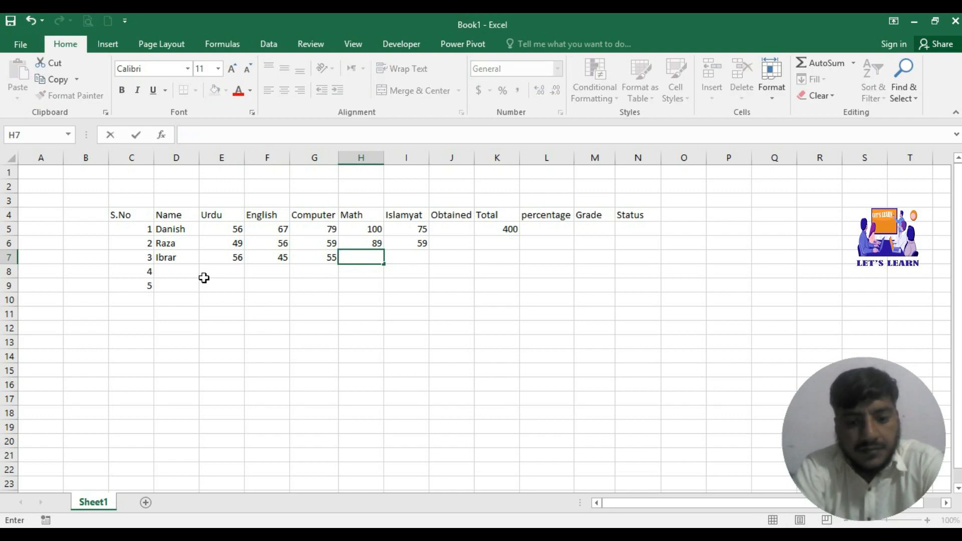
text(78)
key(Tab)
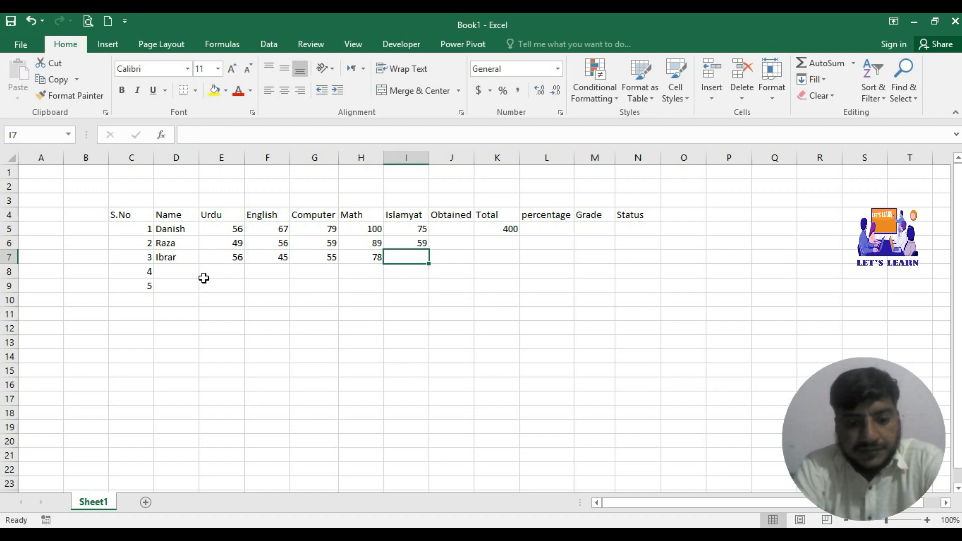
text(58)
key(Tab)
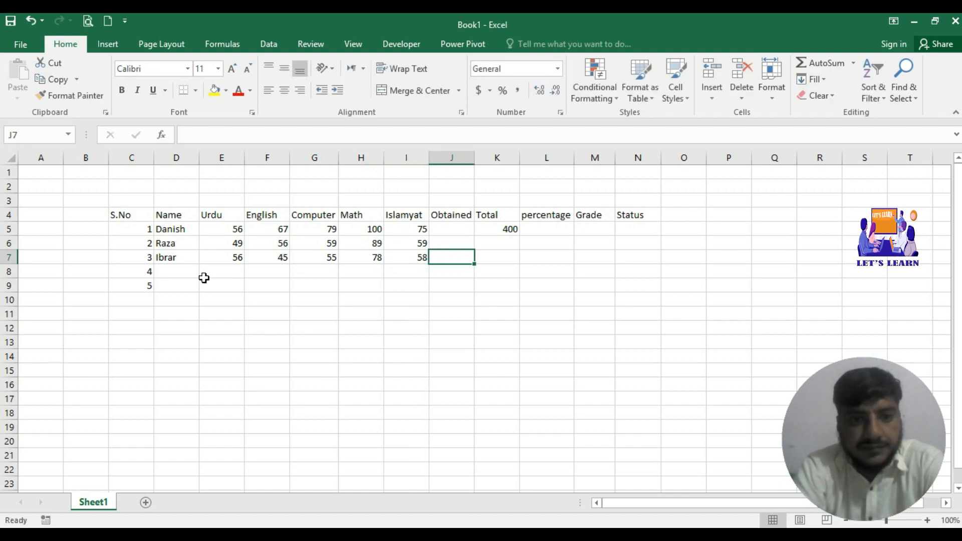
Step: Enter the fourth student's name in cell D8, with Urdu 67 in E8 and English 56 in F8
key(Return)
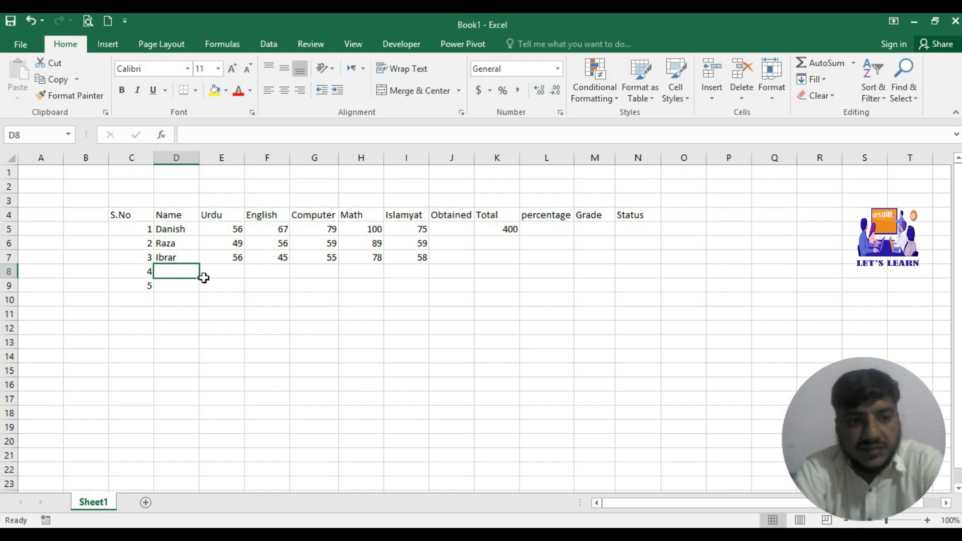
text(Zahid)
key(Tab)
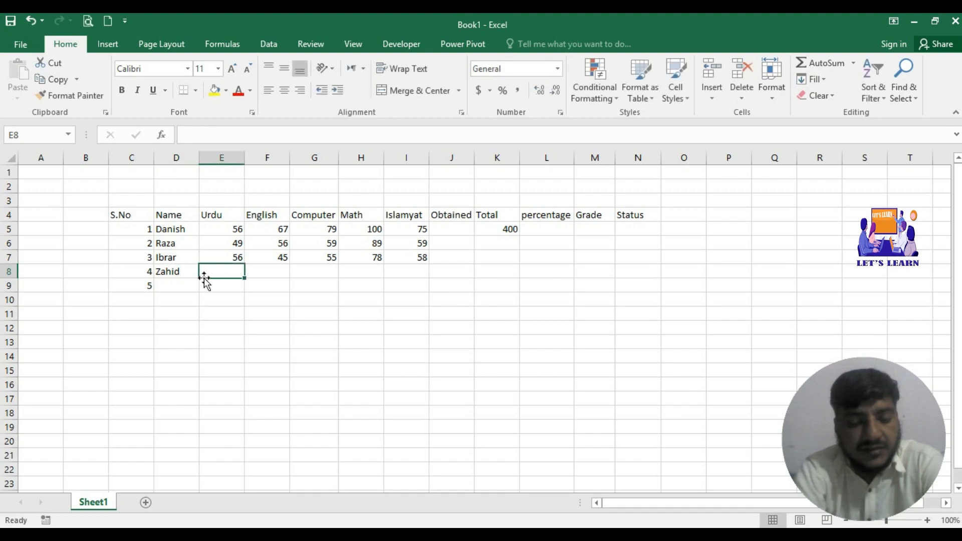
text(67)
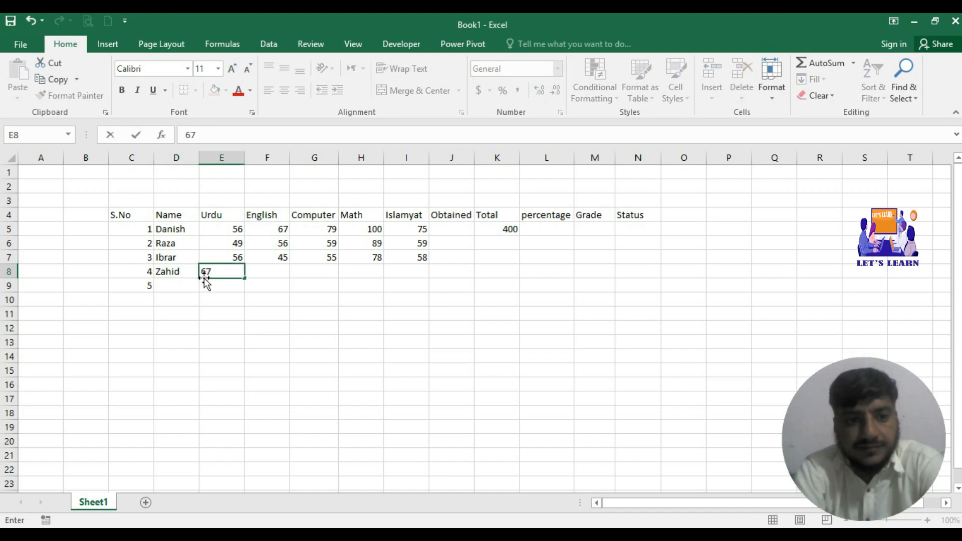
key(Tab)
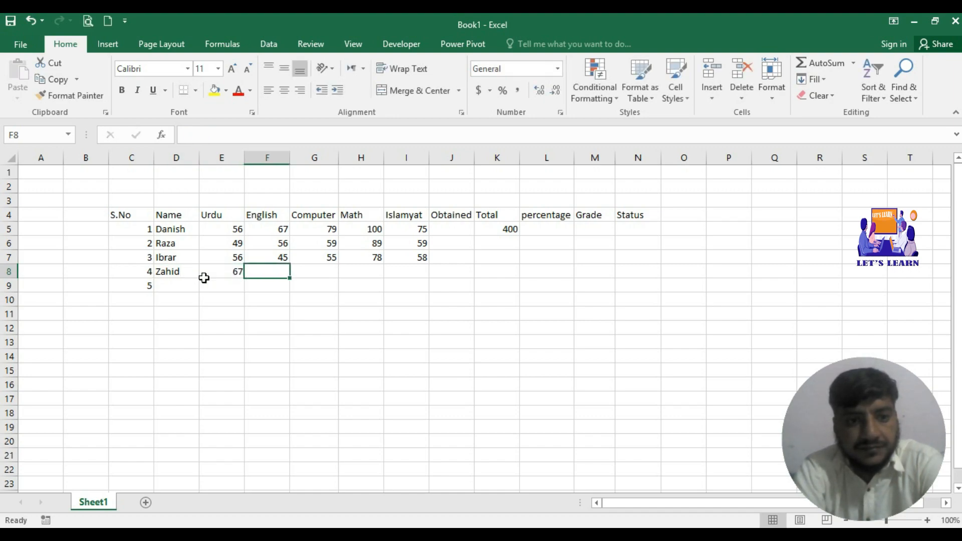
text(56)
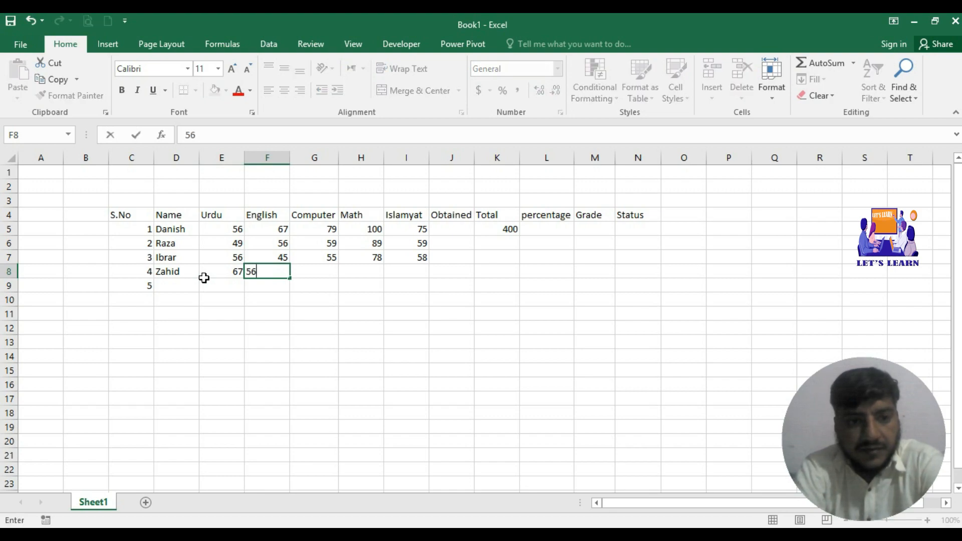
key(Tab)
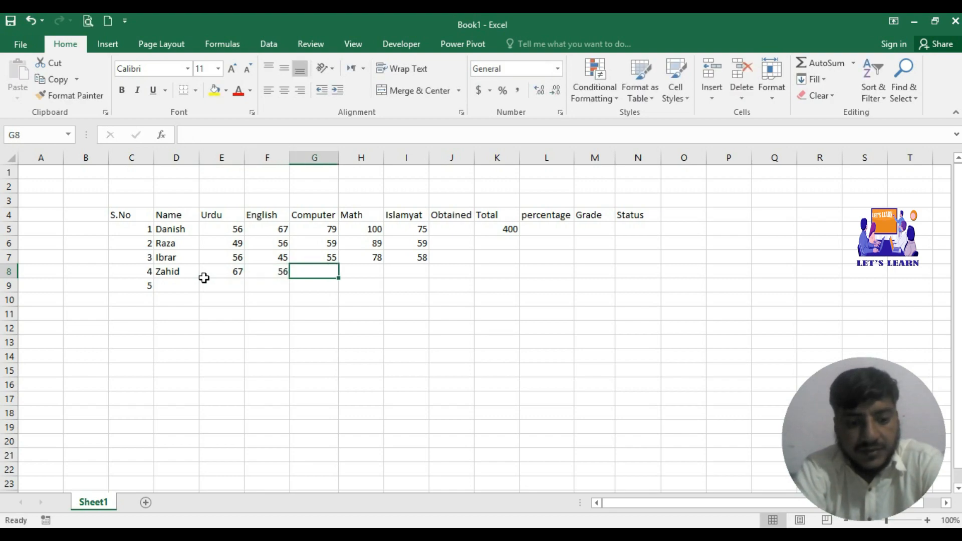
Step: Complete the fourth student's marks in G8 to I8 with Computer 75, Math 80 and Islamyat 67
text(1)
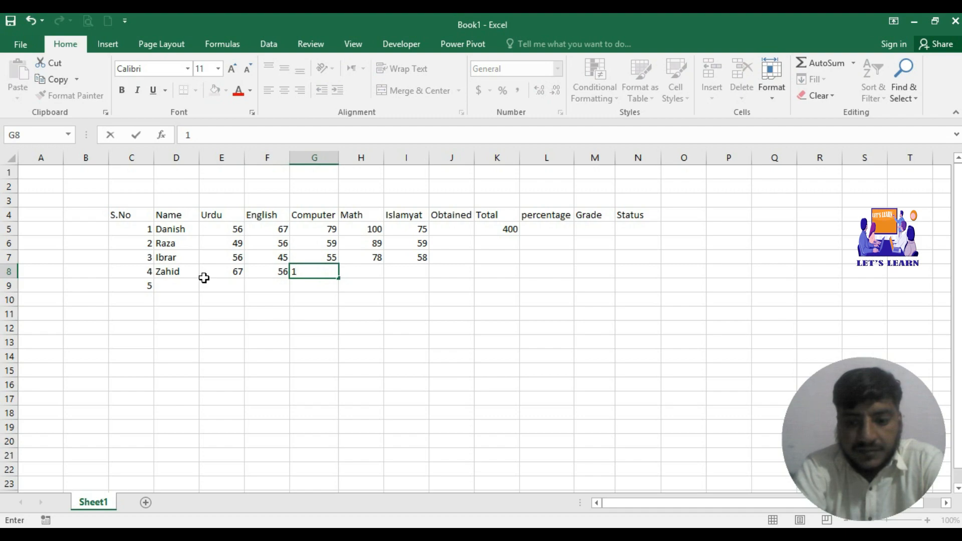
key(BackSpace)
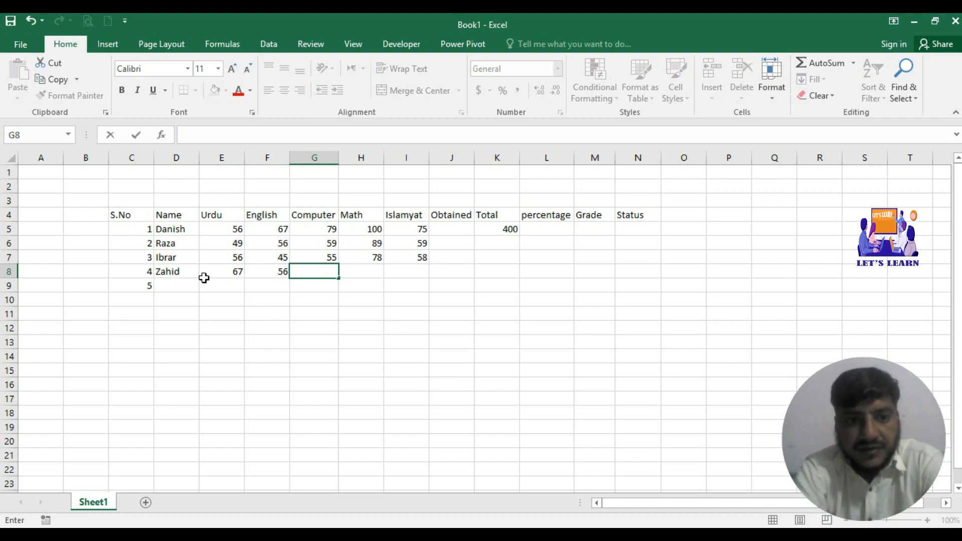
text(75)
key(Tab)
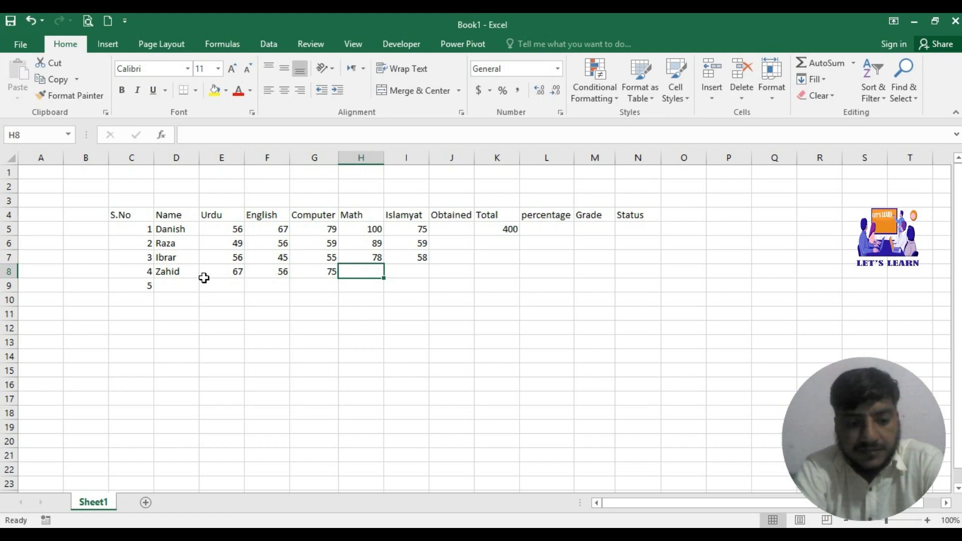
text(80)
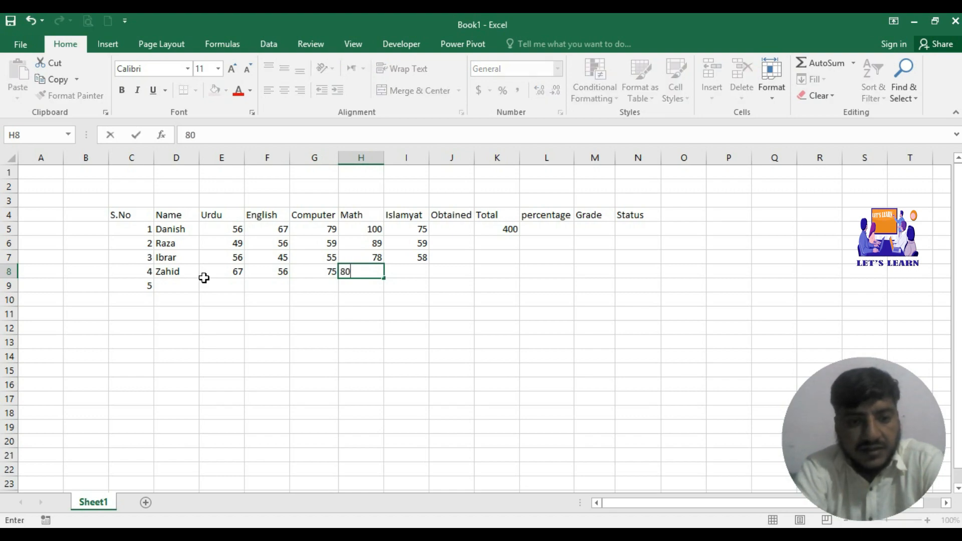
key(Tab)
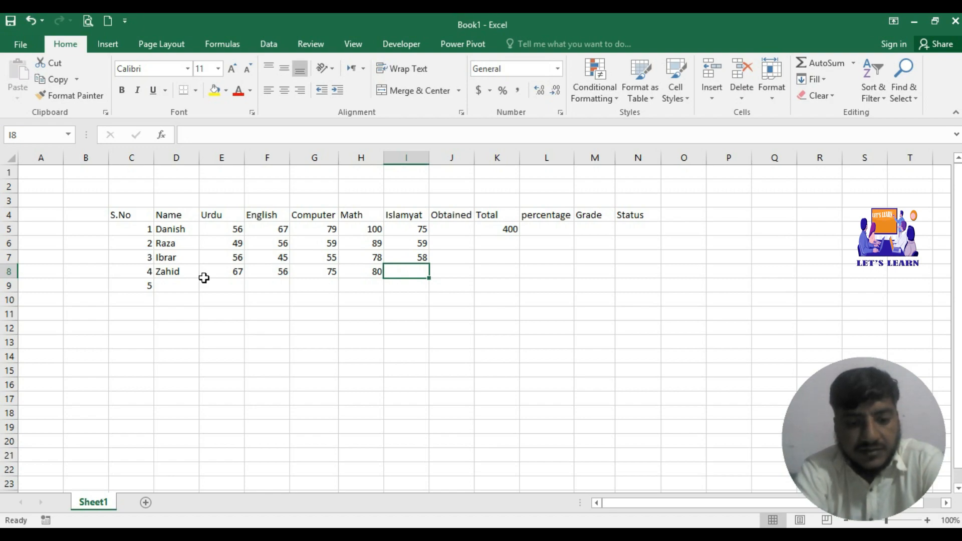
text(67)
key(Return)
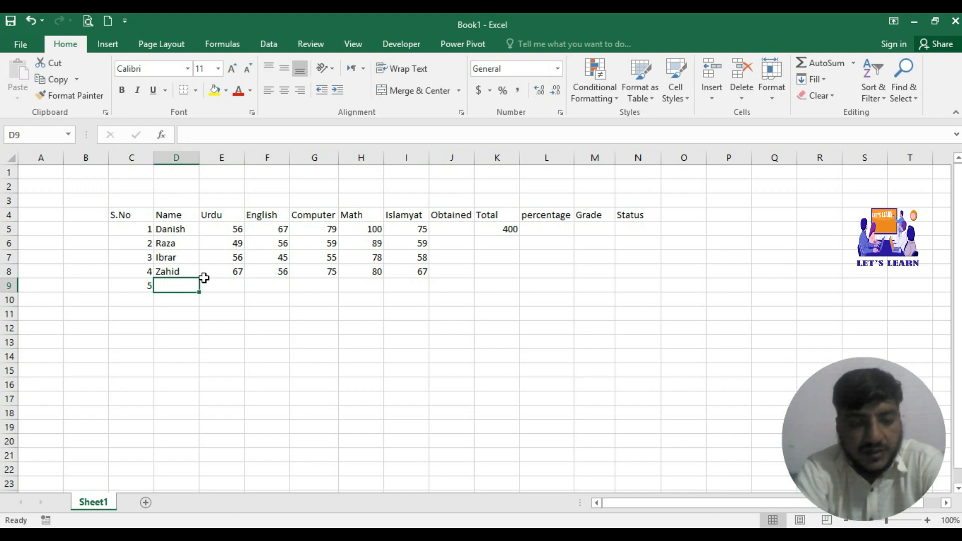
Step: Enter the fifth student's name in cell D9, with Urdu 45 in E9 and English 56 in F9
text(Javed)
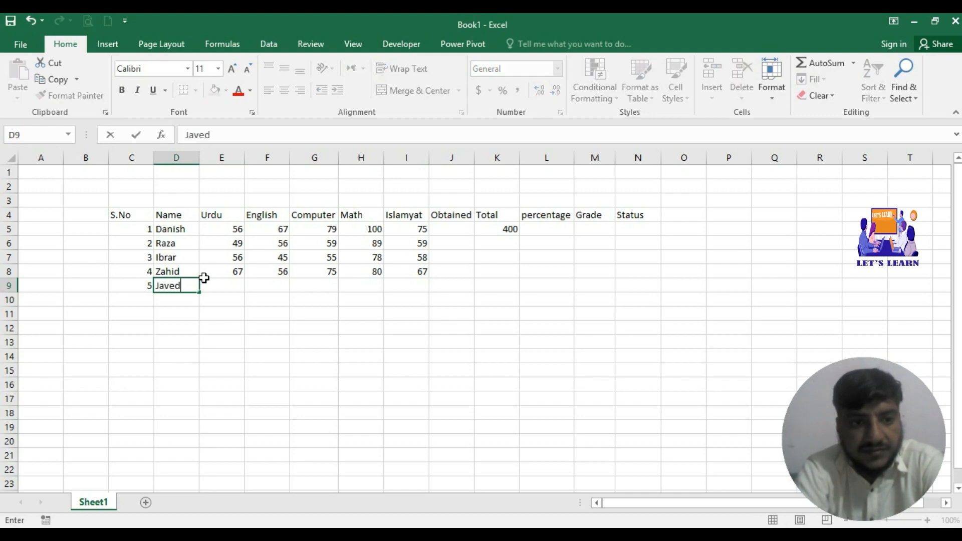
key(Tab)
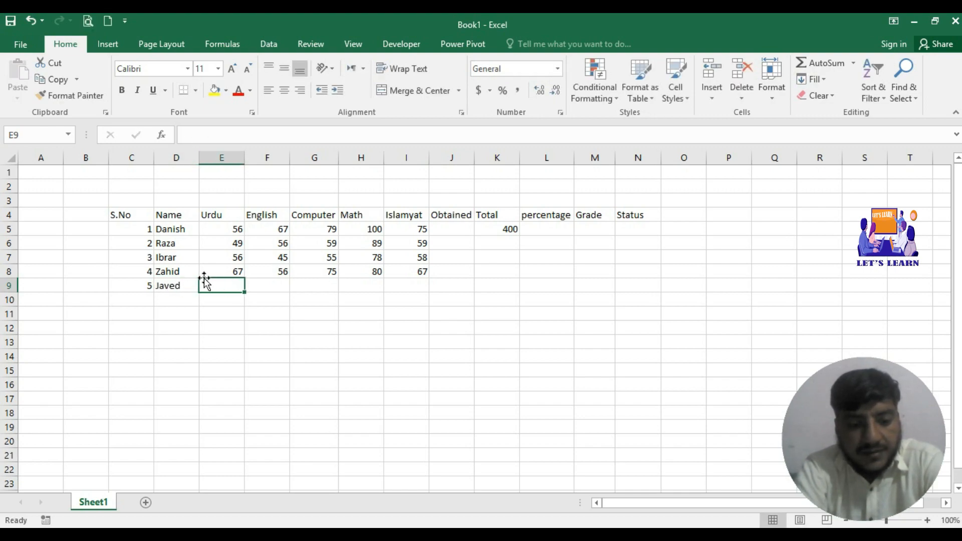
text(45)
key(Tab)
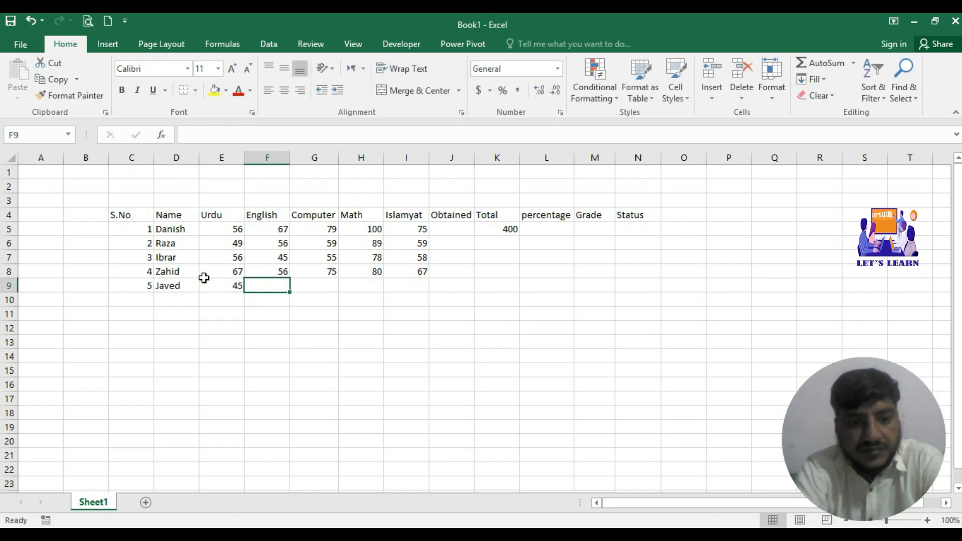
text(56)
key(Tab)
Step: Complete the fifth student's marks in G9 to I9 with Computer 67, Math 89 and Islamyat 45
text(67)
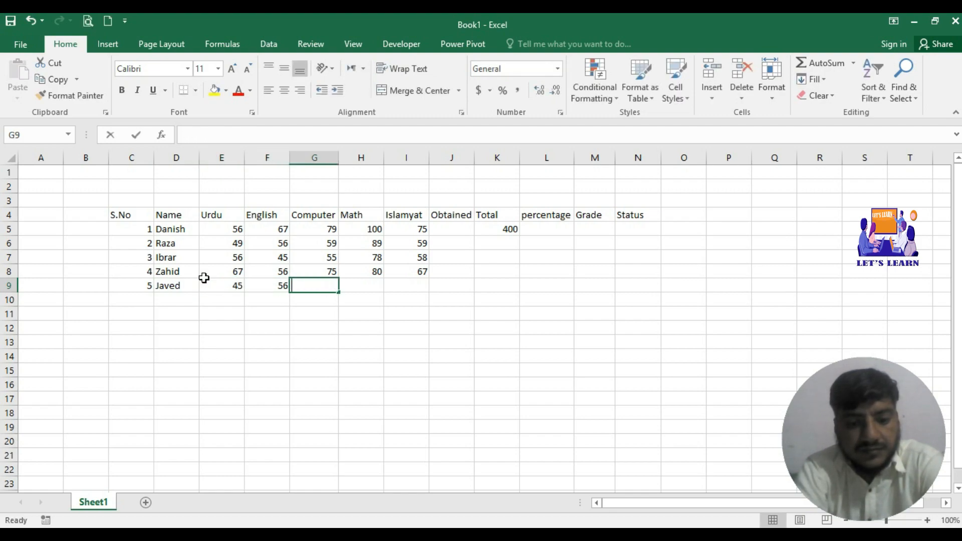
key(Tab)
text(89)
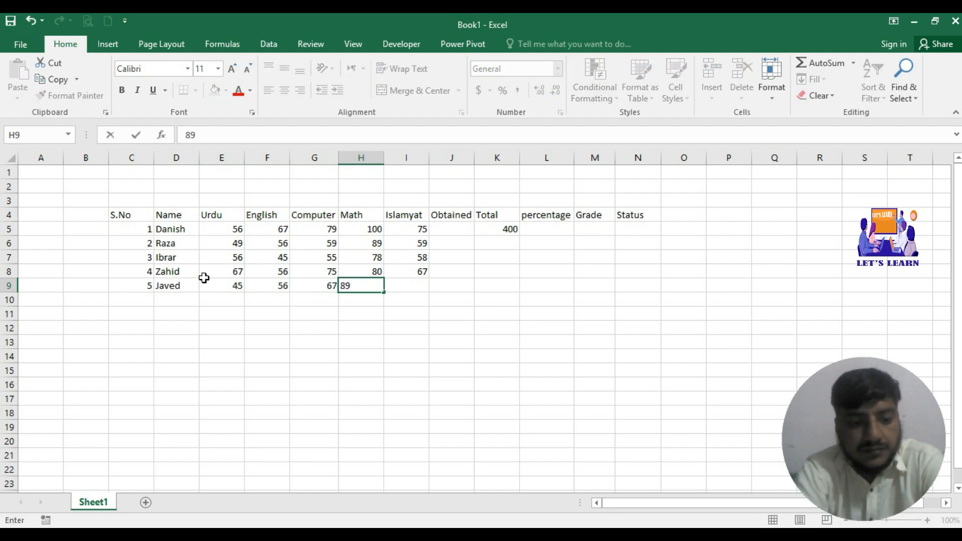
key(Tab)
key(Tab)
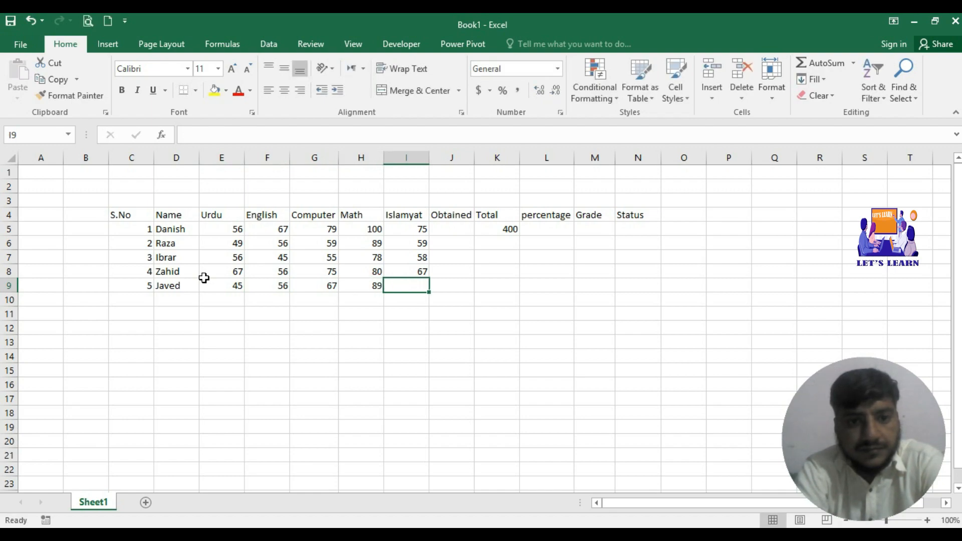
text(45)
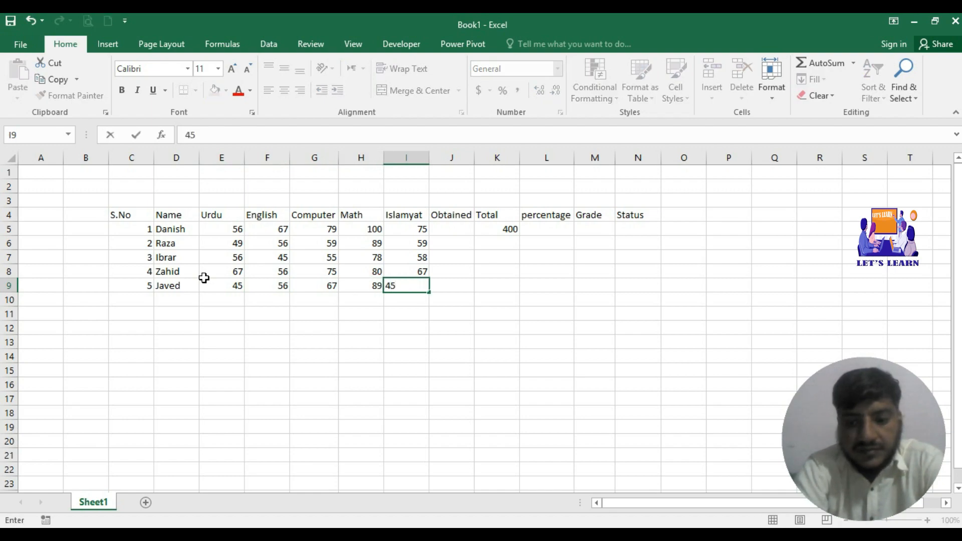
key(Return)
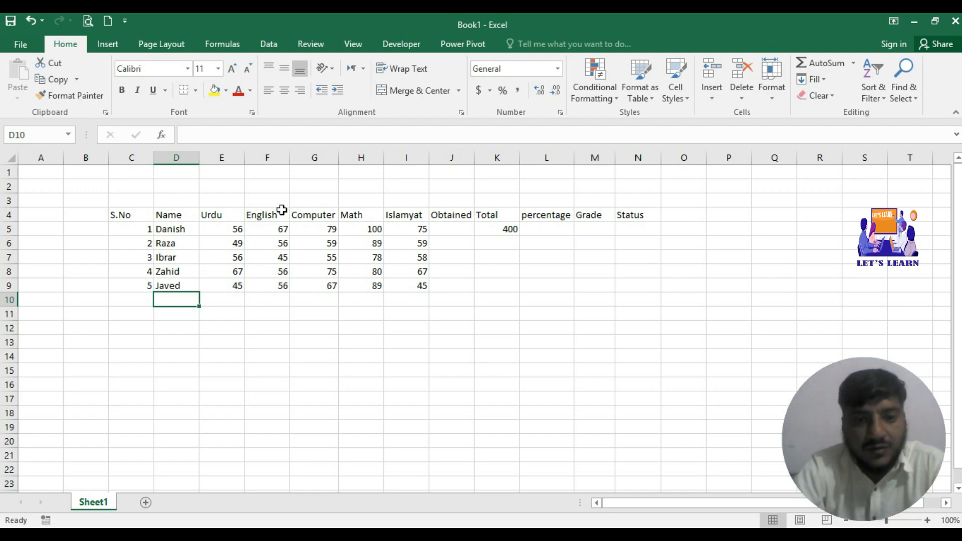
Step: Calculate the first student's obtained marks in cell J5 with the formula =SUM(E5:I5)
click(451, 228)
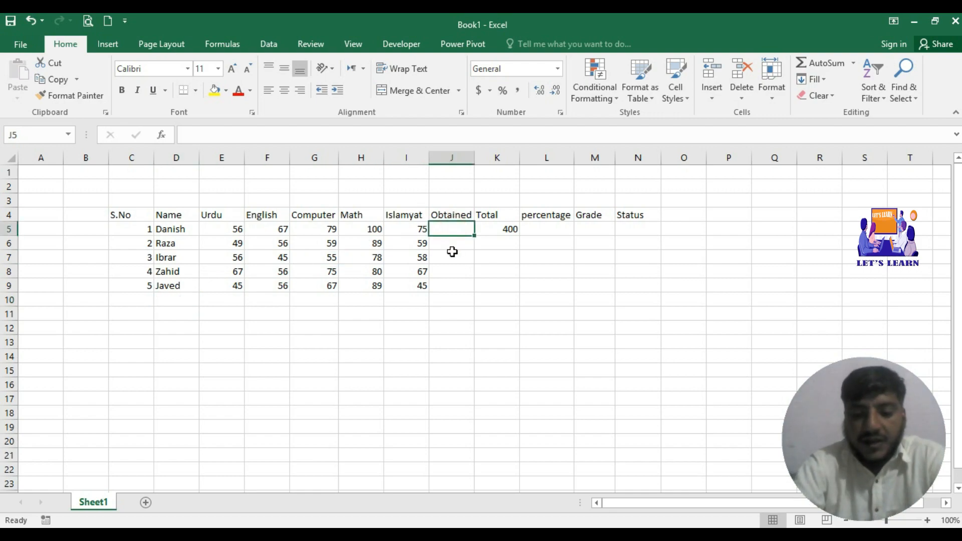
text(=)
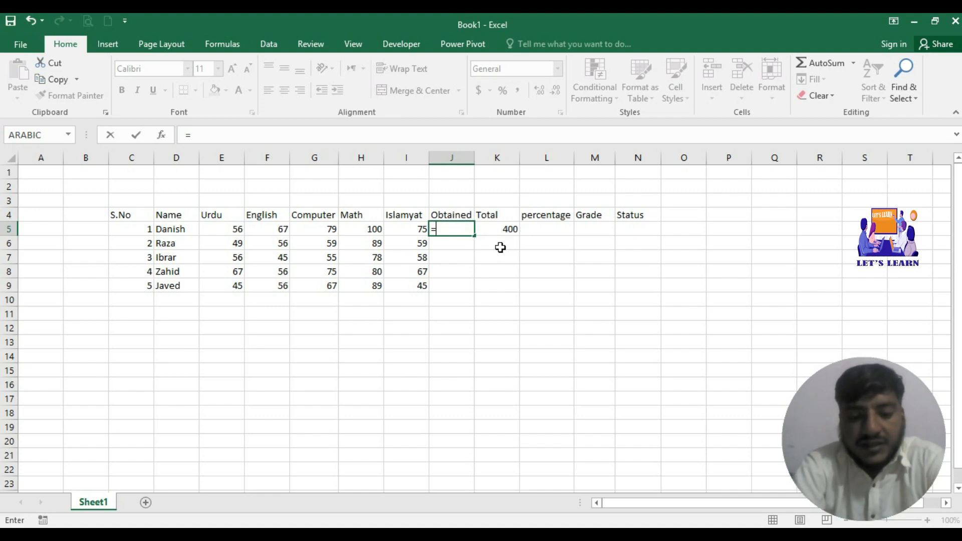
text(sum)
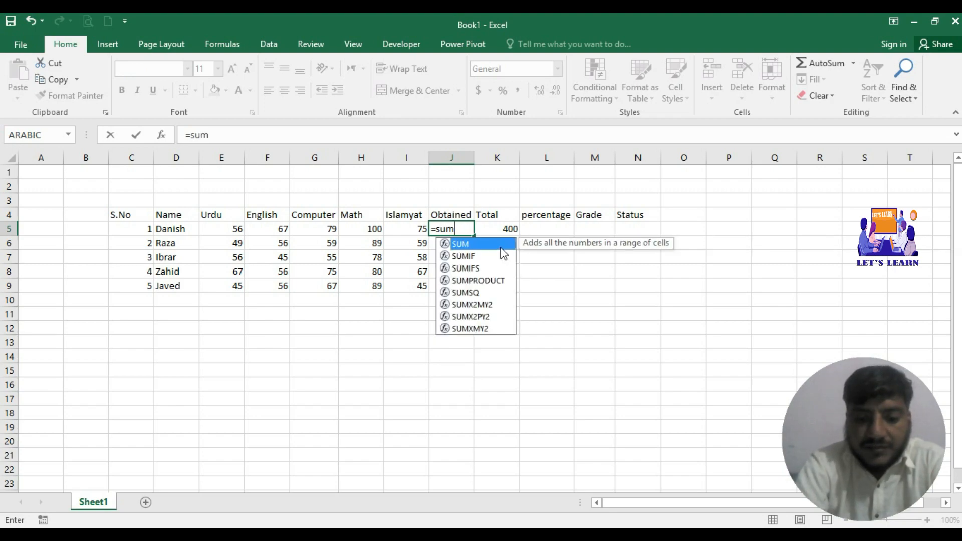
text(()
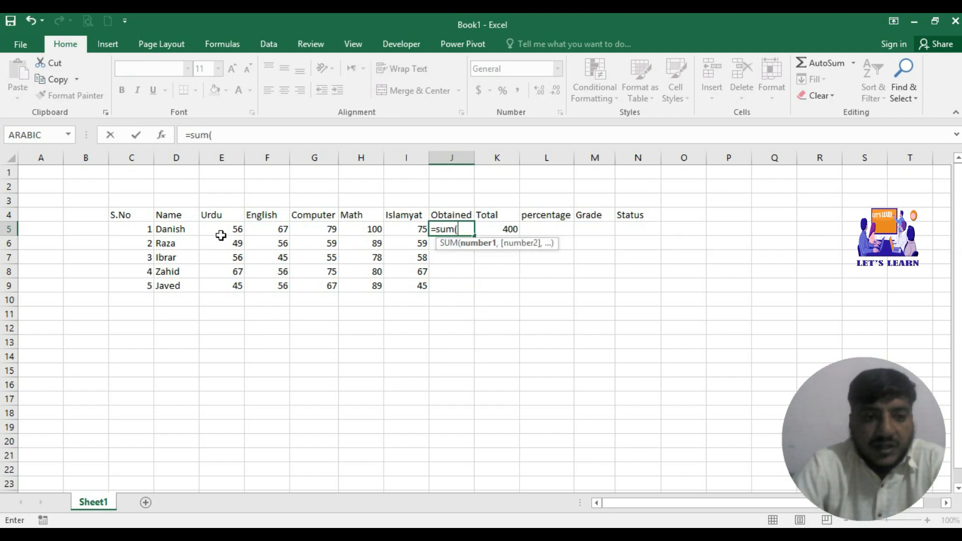
drag(221, 228, 400, 233)
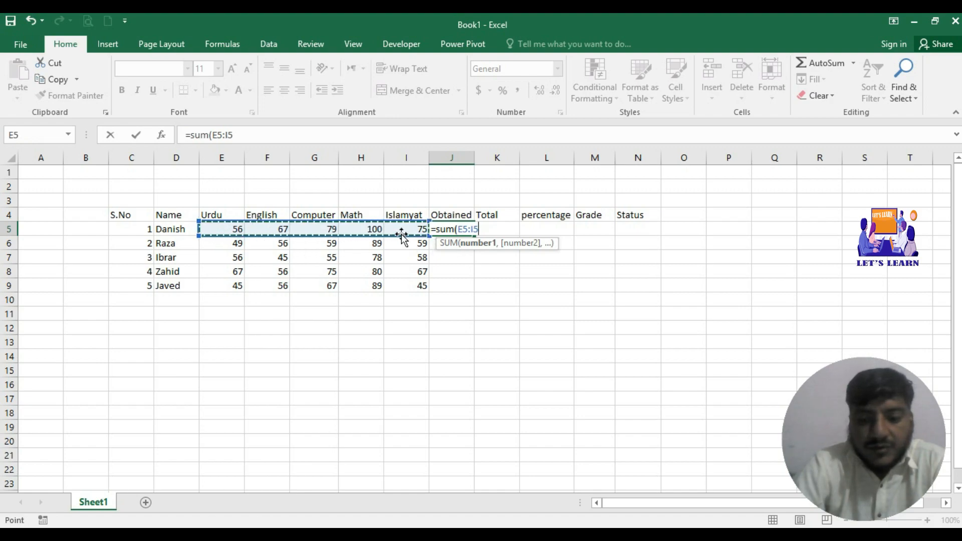
key(BackSpace)
key(BackSpace)
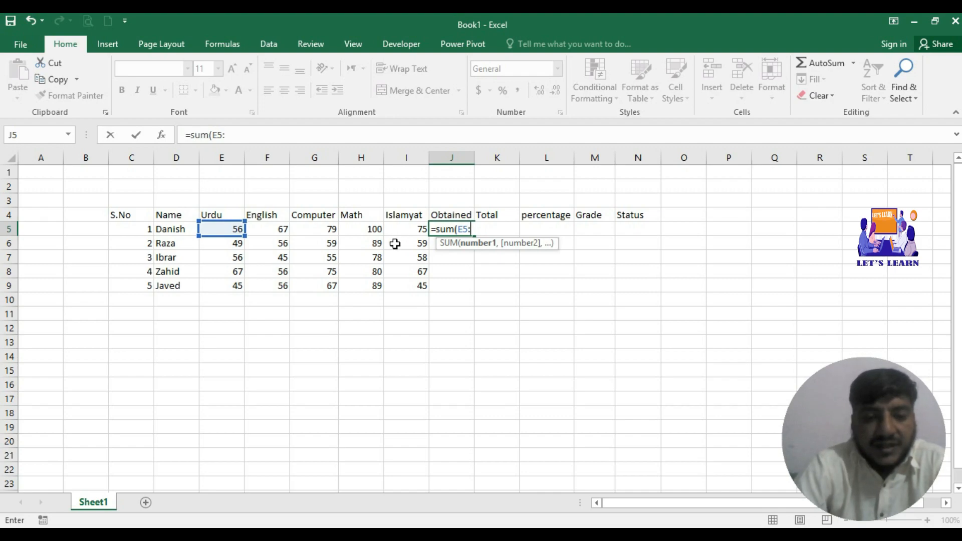
click(415, 229)
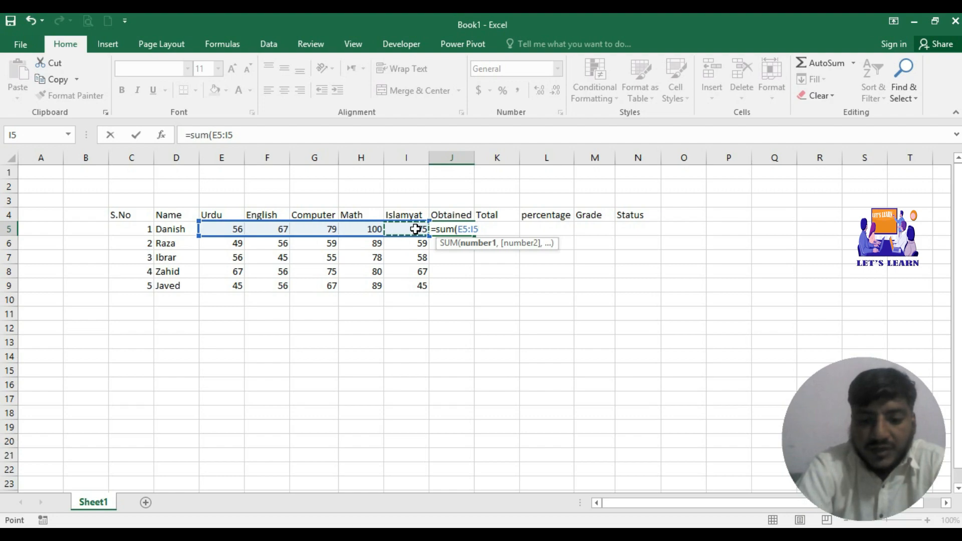
text())
key(Return)
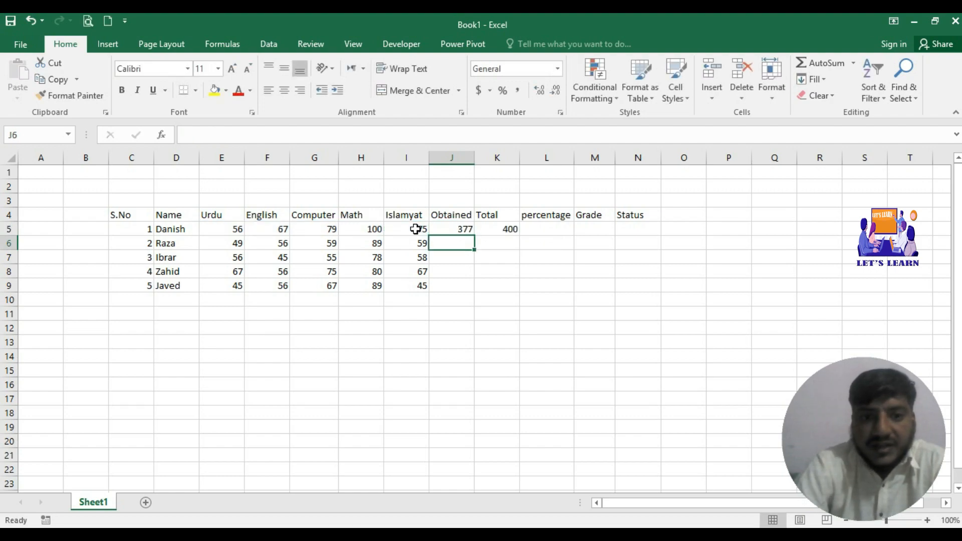
Step: Fill the obtained marks formula from J5 down to J9 and check the copied formulas
click(447, 229)
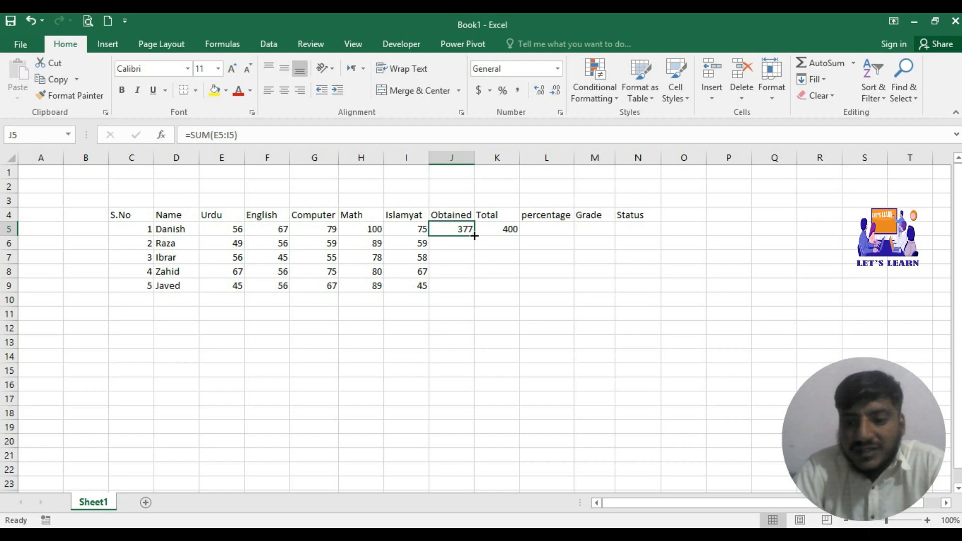
drag(473, 235, 474, 291)
click(501, 277)
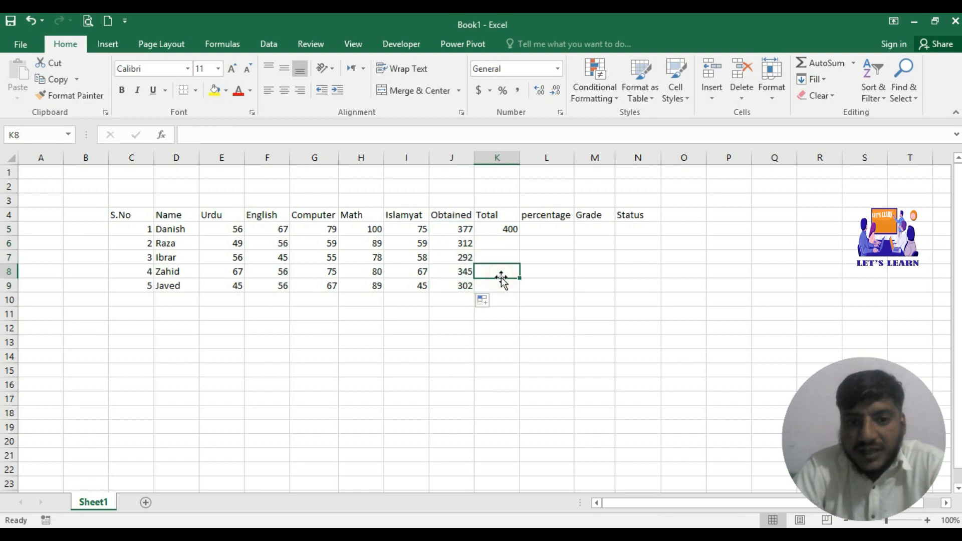
click(457, 257)
key(Up)
key(Up)
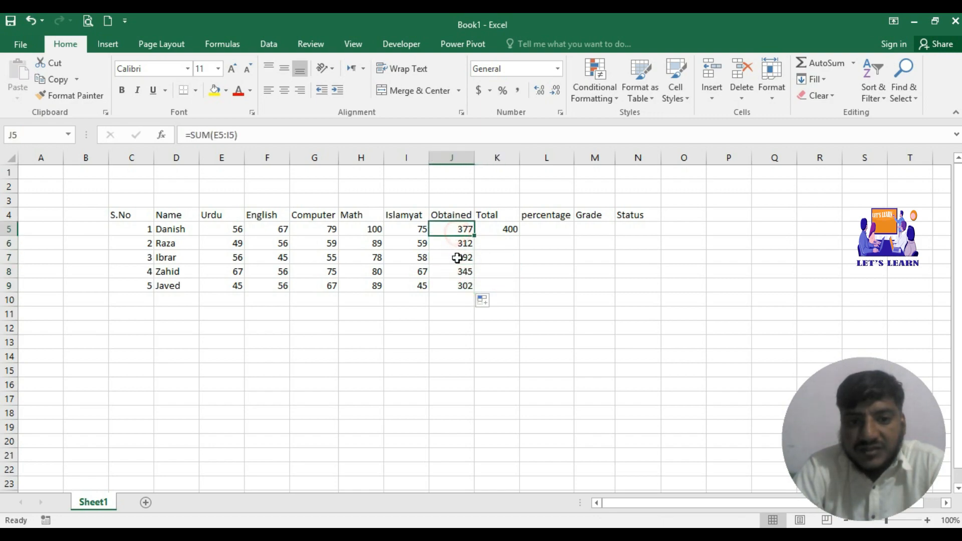
click(456, 267)
click(456, 286)
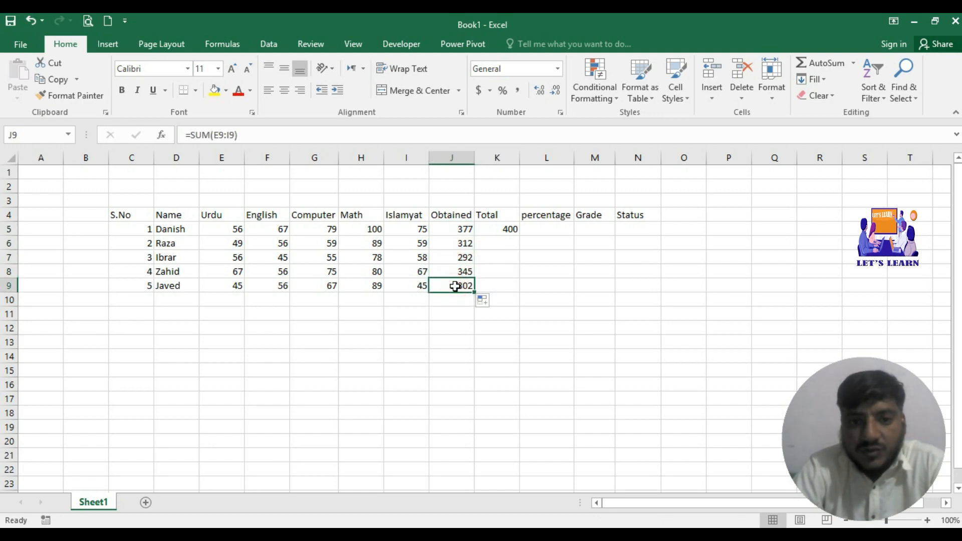
Step: Copy the total of 400 from K5 down to K9 for the remaining students
click(507, 231)
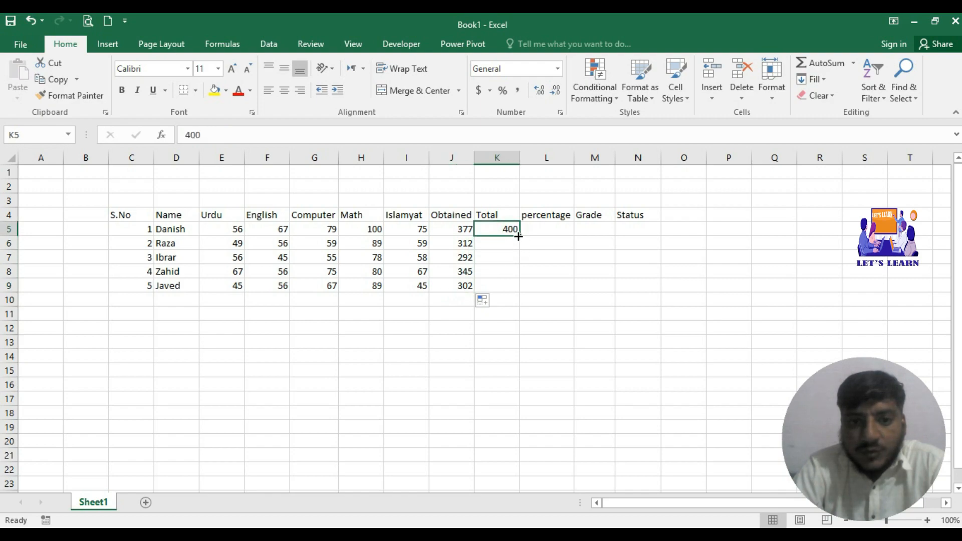
drag(518, 236, 511, 287)
click(510, 256)
click(514, 232)
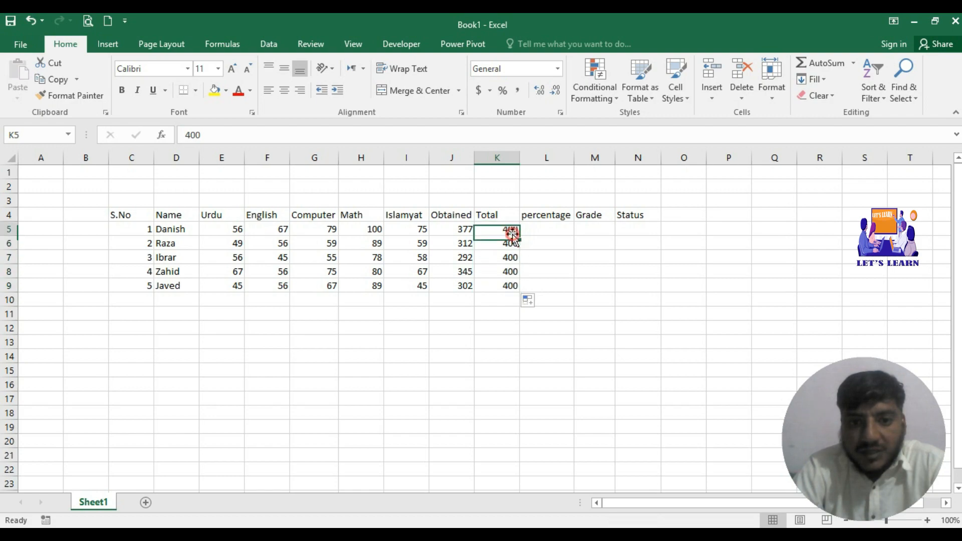
Step: Calculate the first student's percentage in cell L5 with the formula =J5/K5*100
click(539, 231)
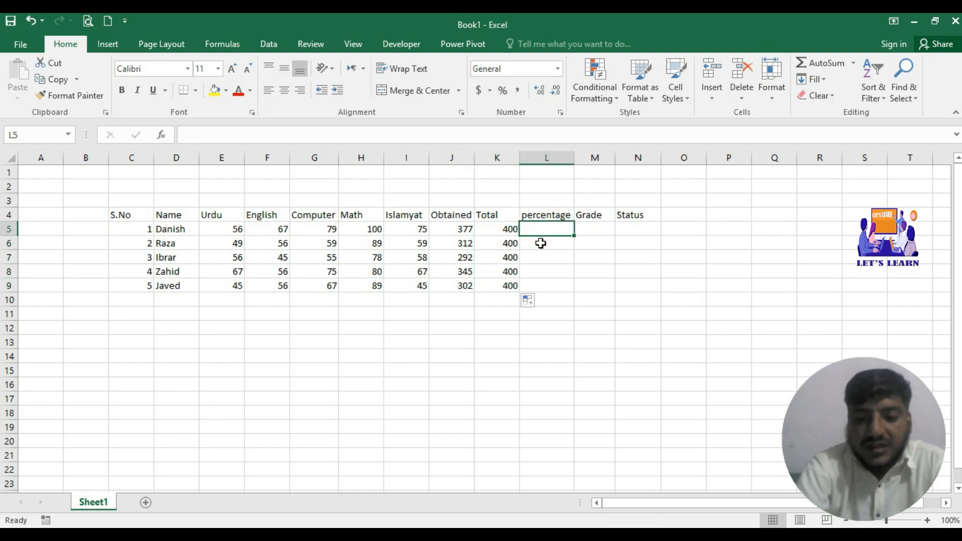
text(=)
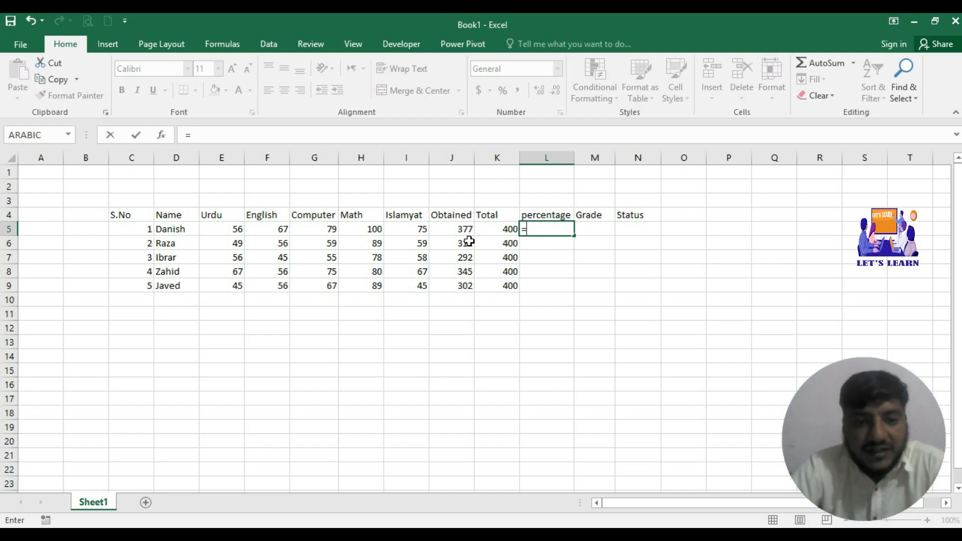
click(455, 230)
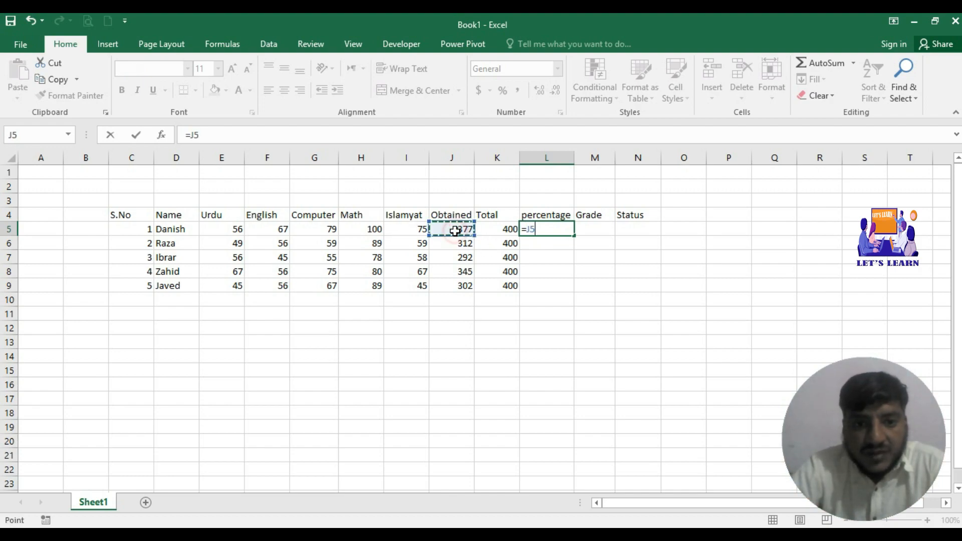
text(/)
click(502, 232)
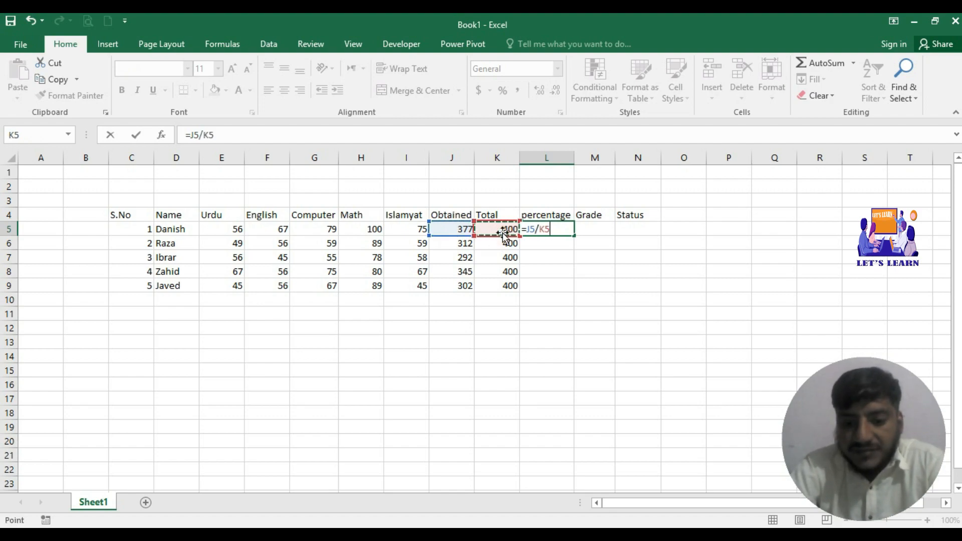
text(*100)
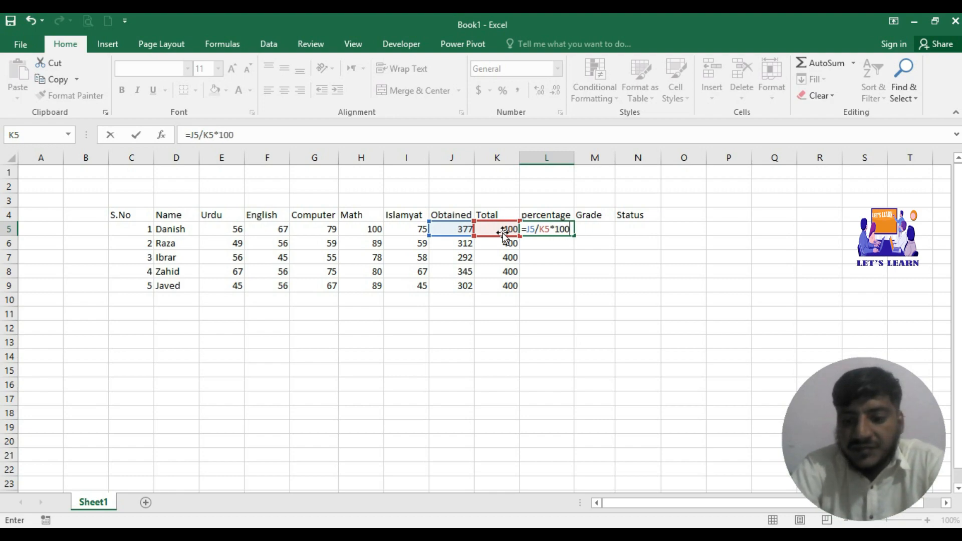
key(Return)
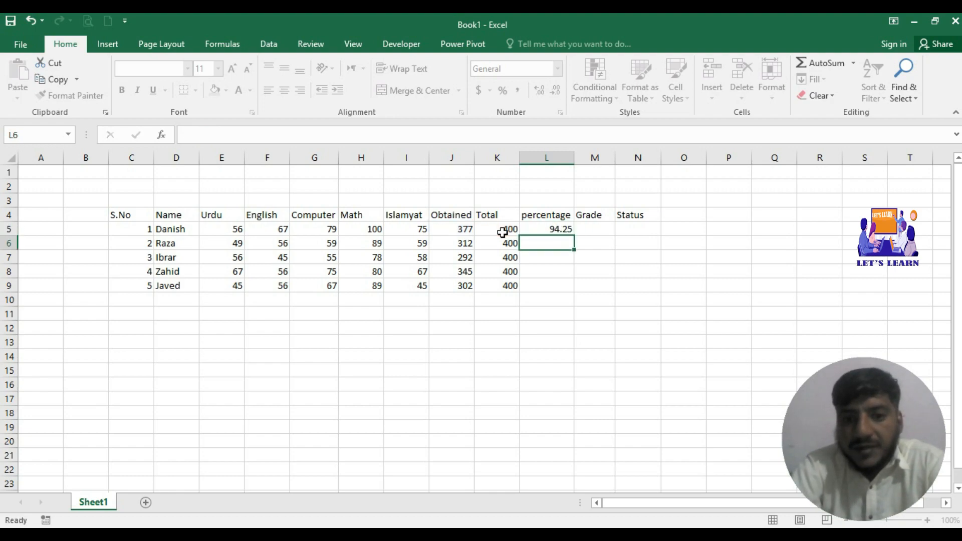
Step: Format the percentage in L5 with no decimal places and fill its formula down to L9
click(550, 234)
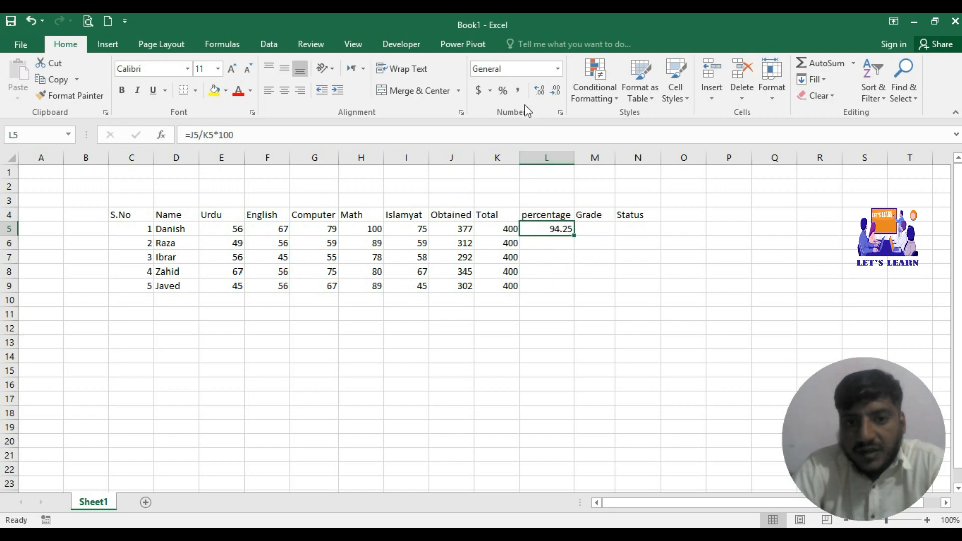
click(554, 92)
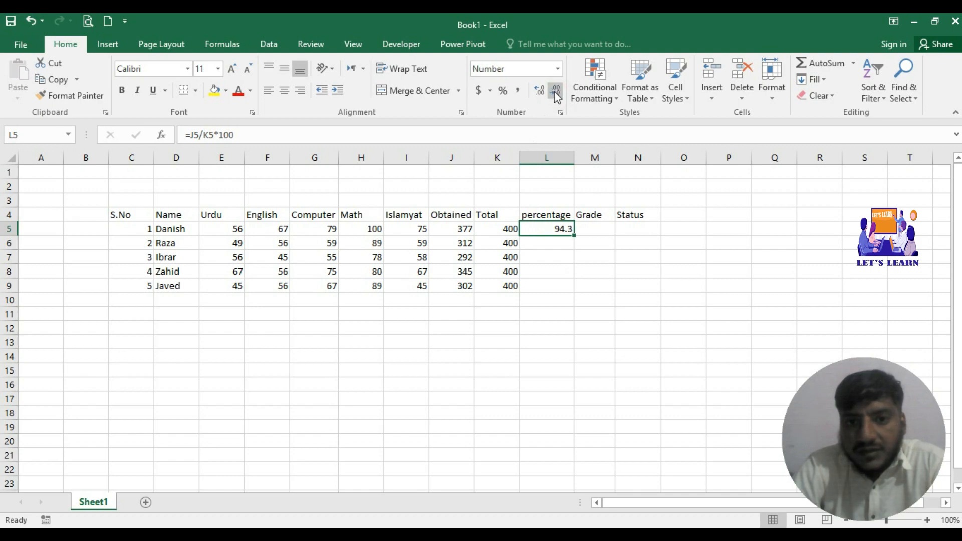
click(555, 92)
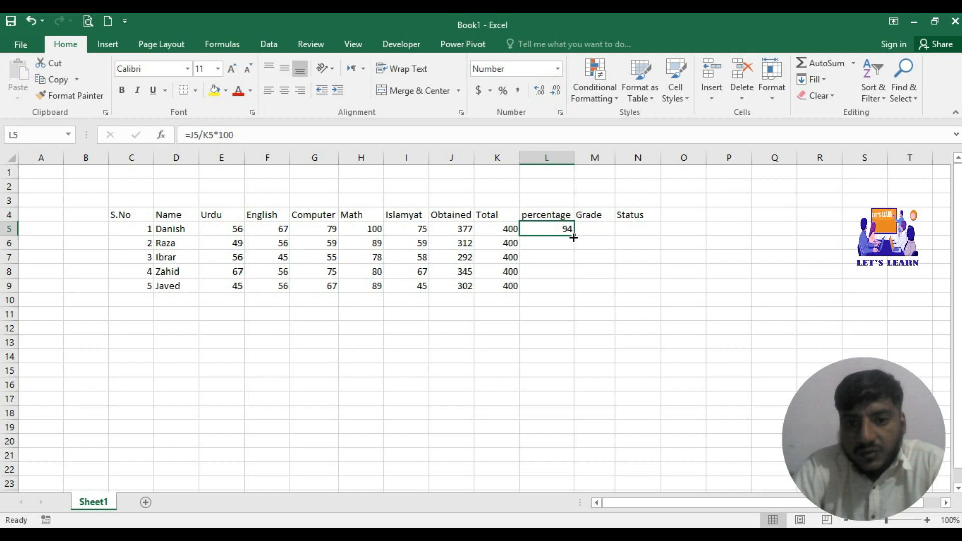
drag(573, 238, 560, 293)
click(557, 270)
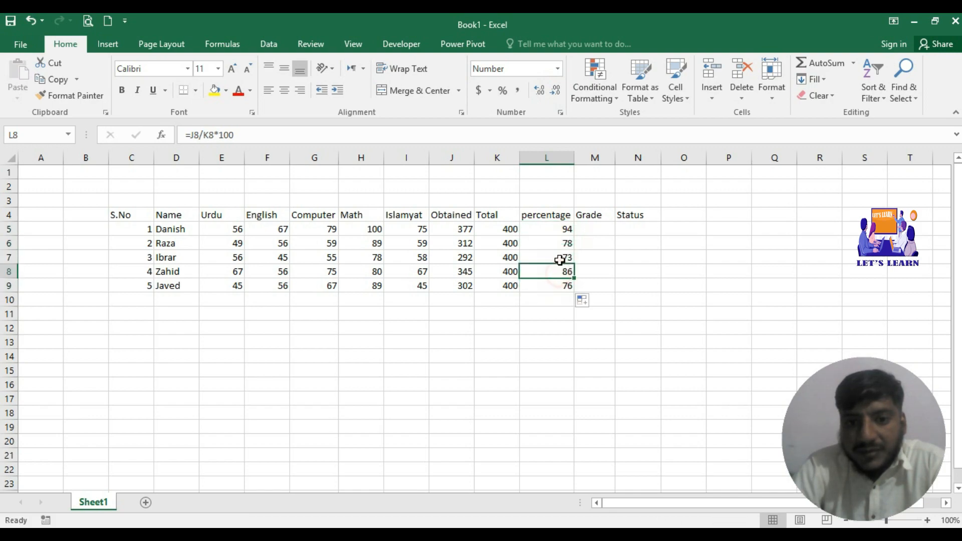
click(561, 256)
click(563, 242)
Step: Widen the Grade column slightly and begin an IF formula in M5 that returns "A+" when L5>=90
click(586, 228)
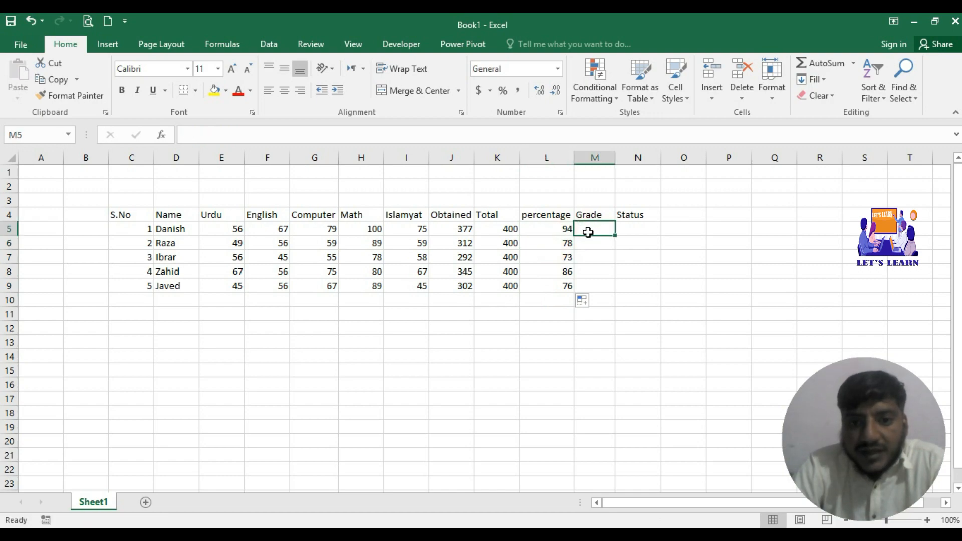
drag(615, 158, 627, 161)
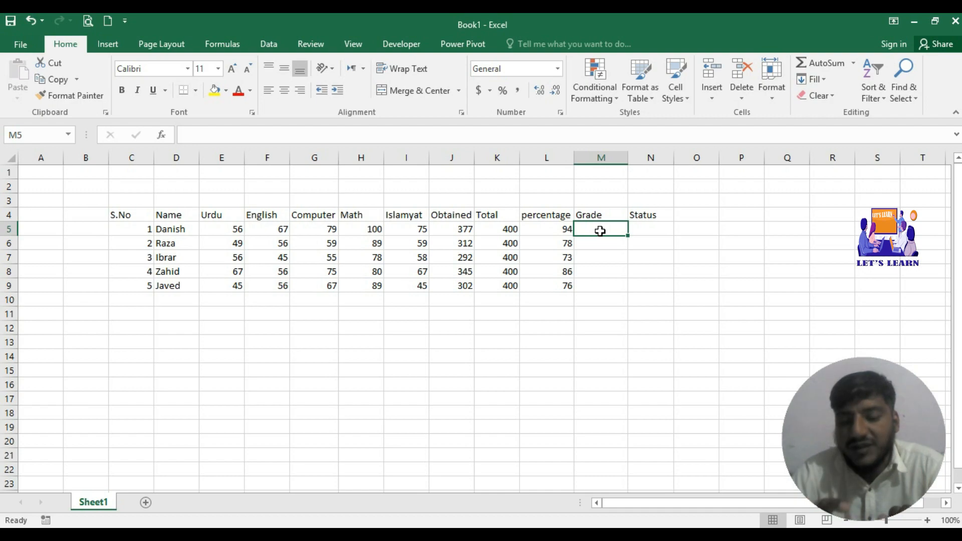
text(=)
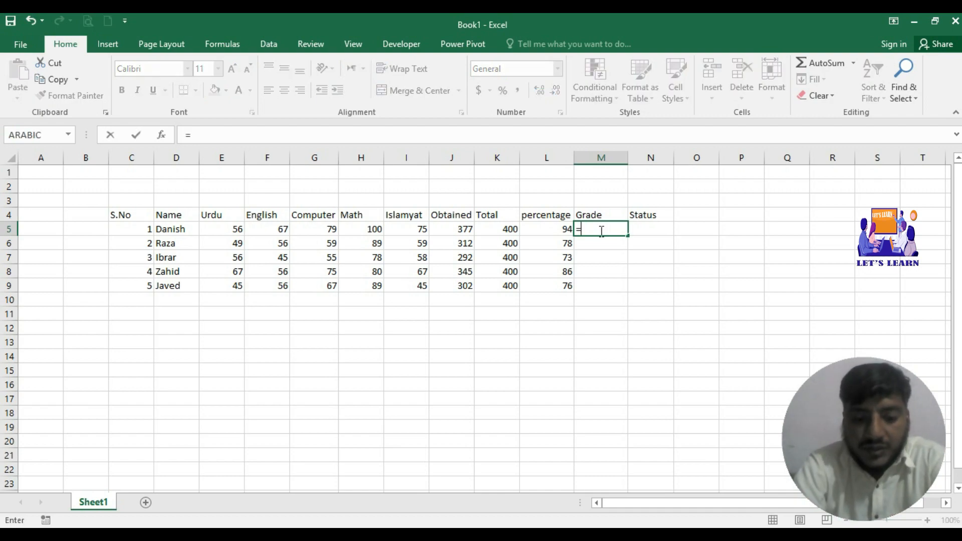
text(if()
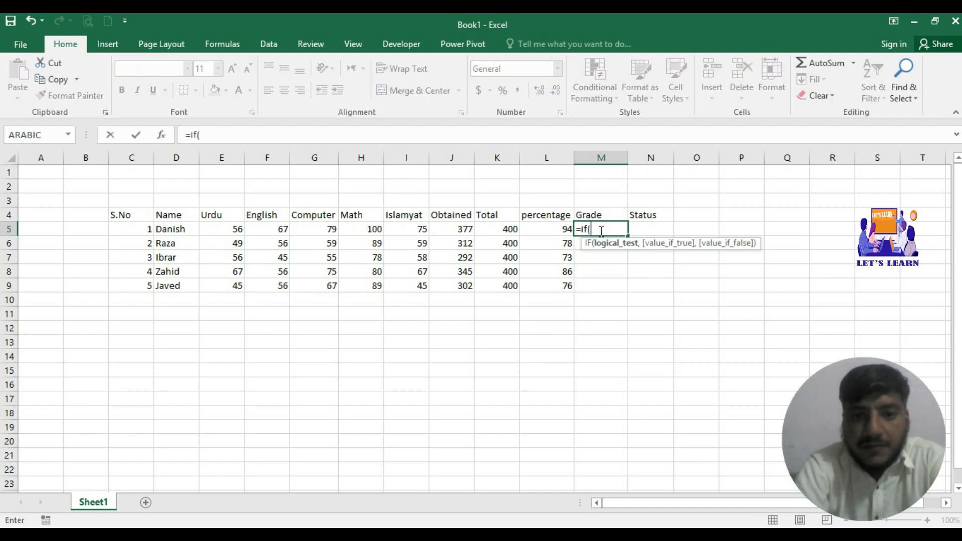
click(539, 227)
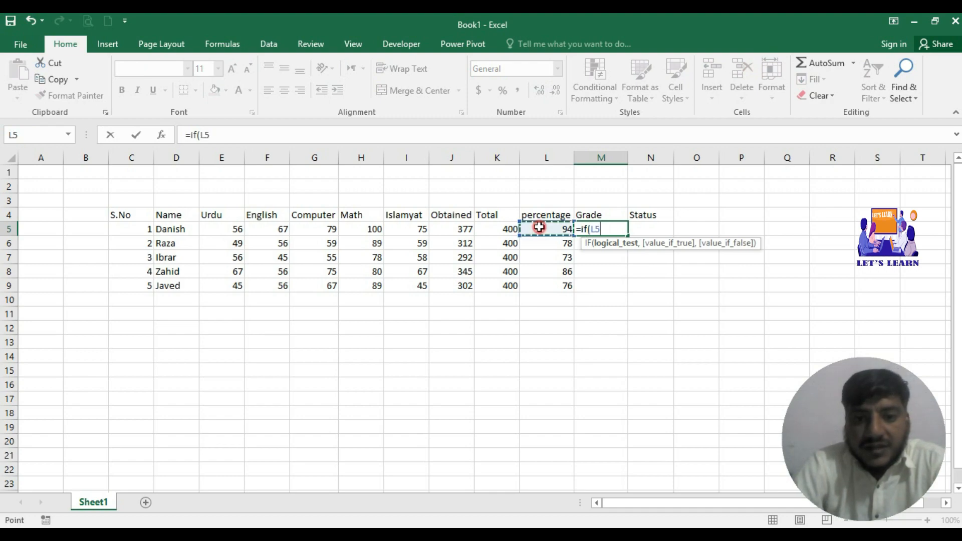
text(>=)
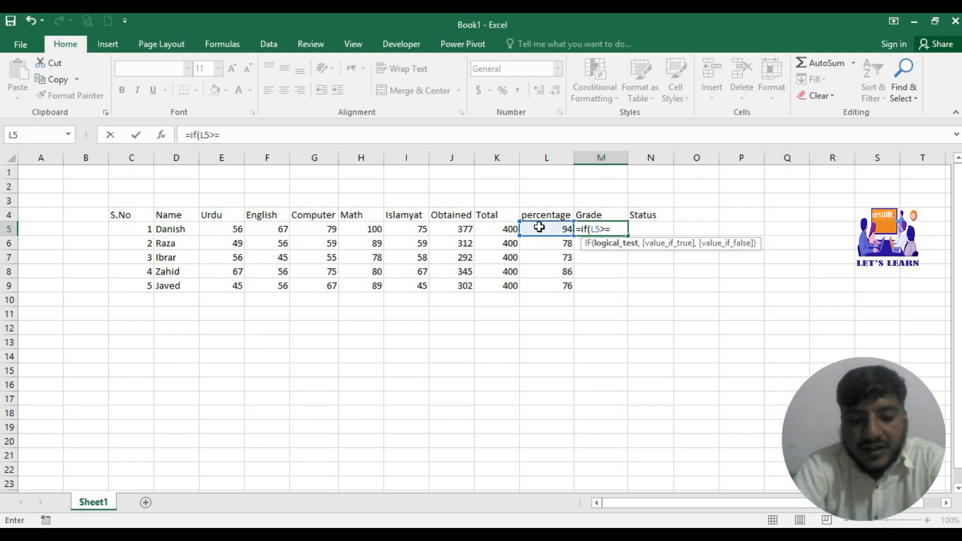
text(90)
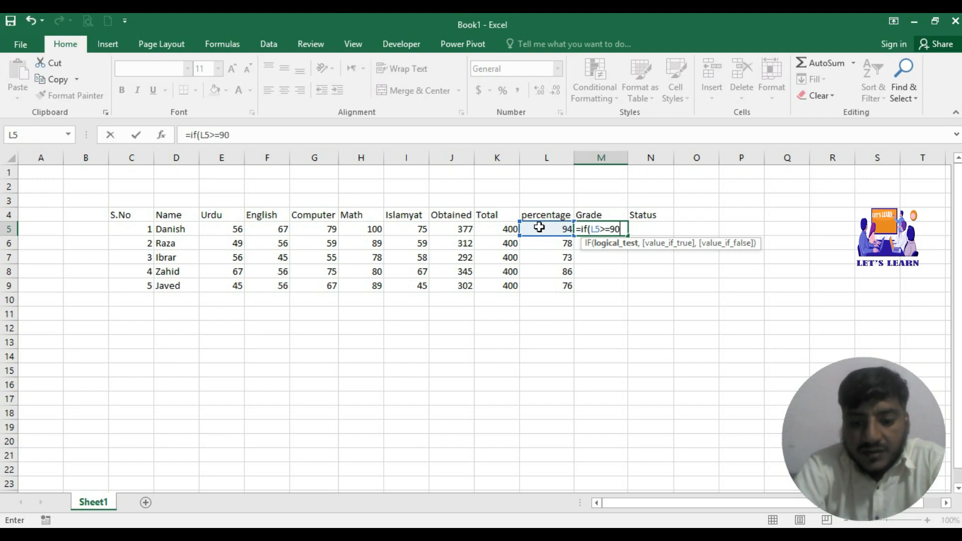
text(,)
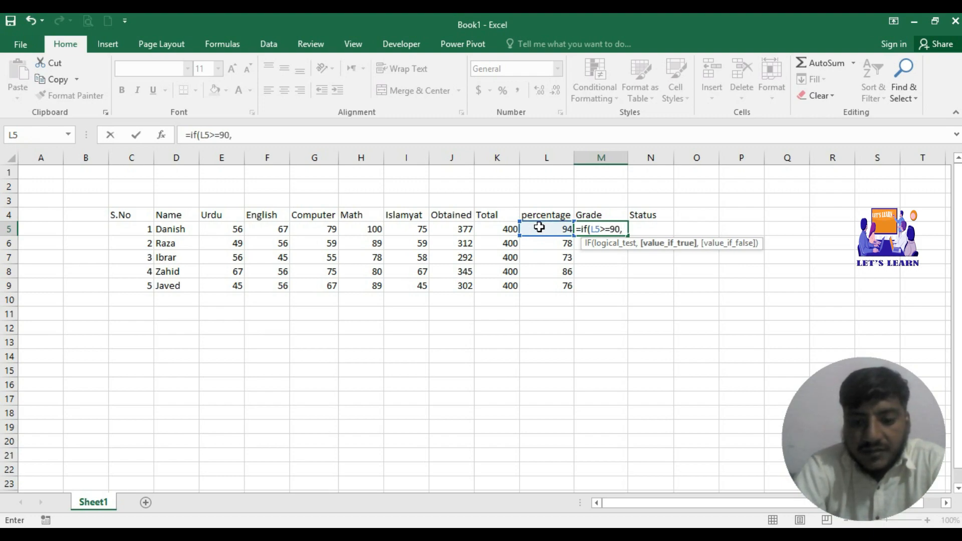
text(")
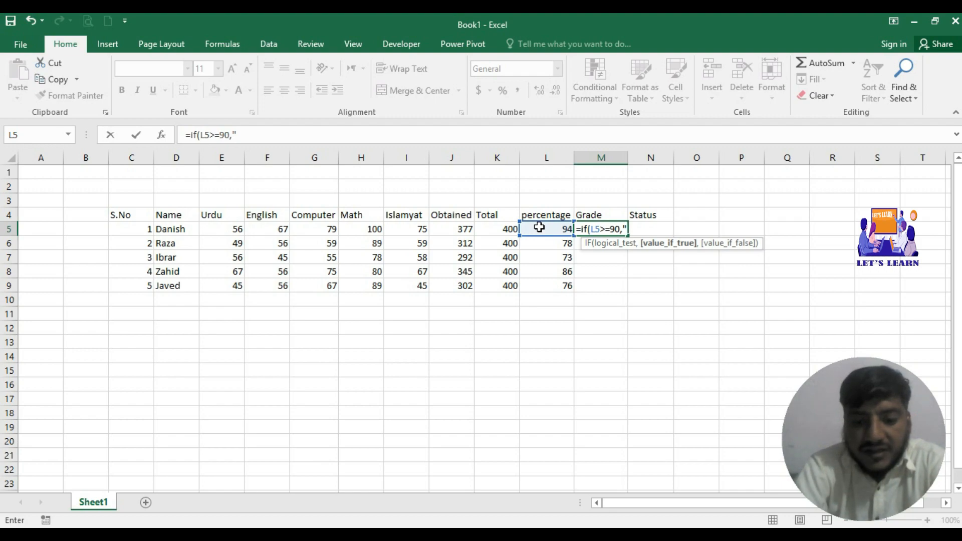
text(A+)
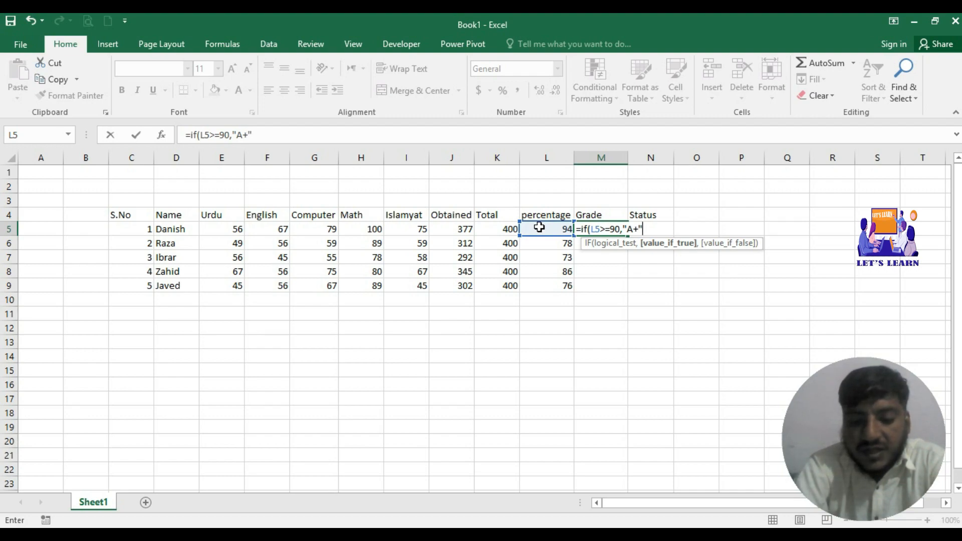
text(,)
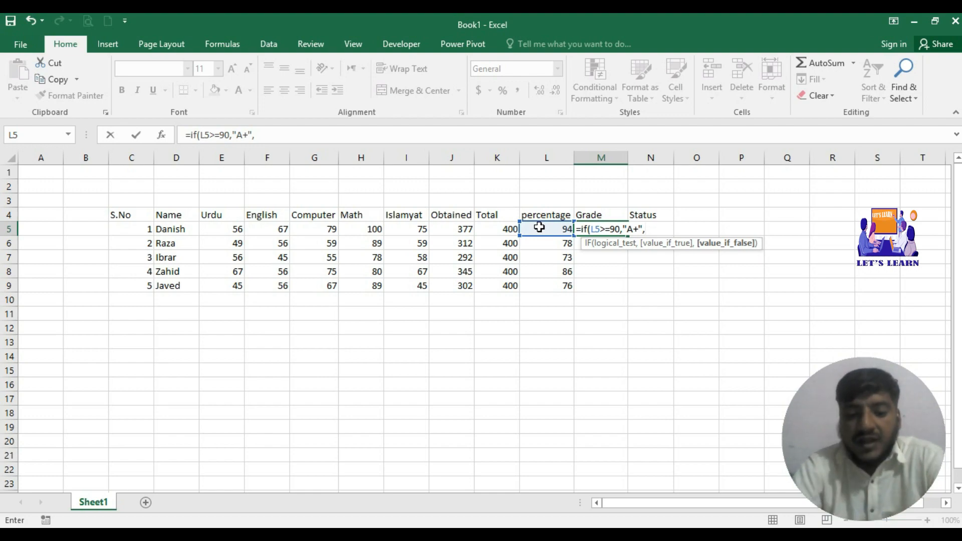
Step: Nest a second IF in the M5 grade formula that returns "A" when L5>=80
text(if)
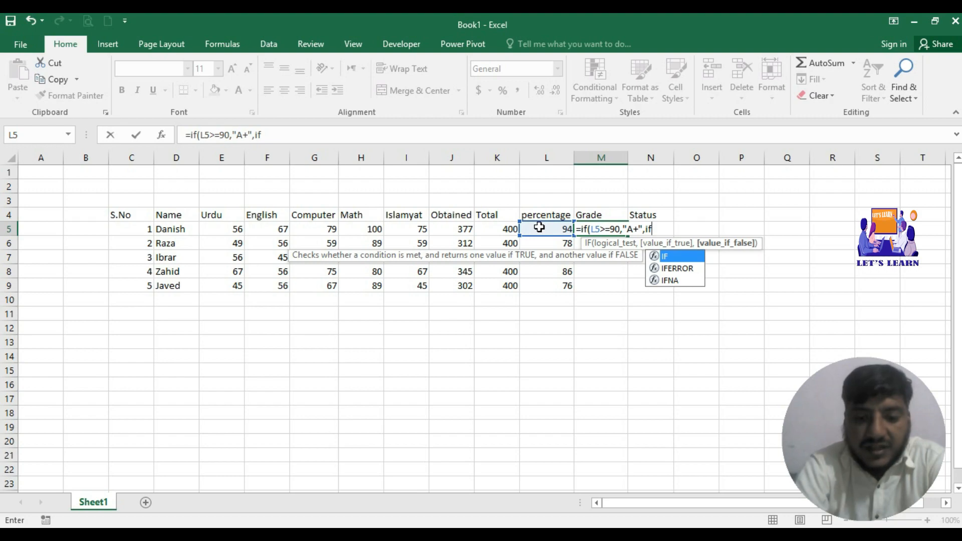
text(()
click(539, 226)
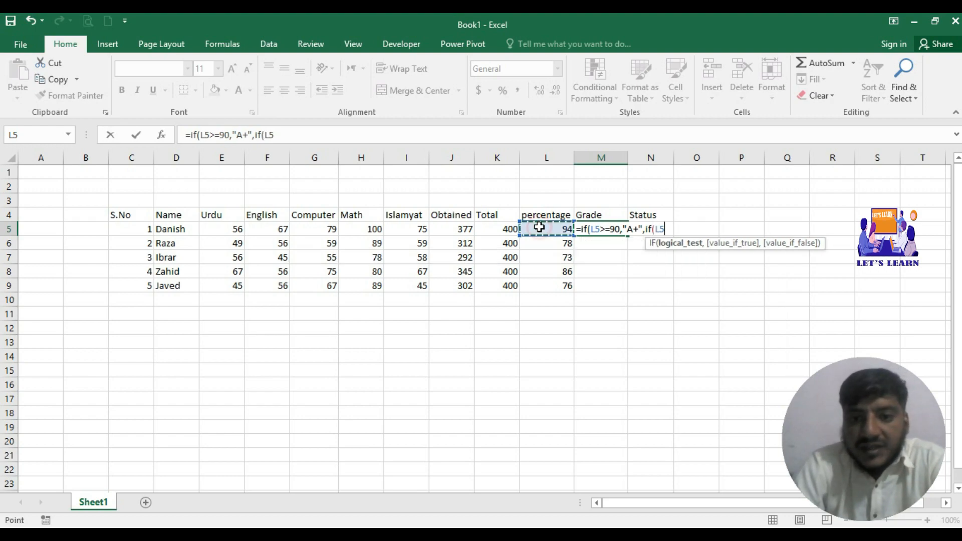
text(>=)
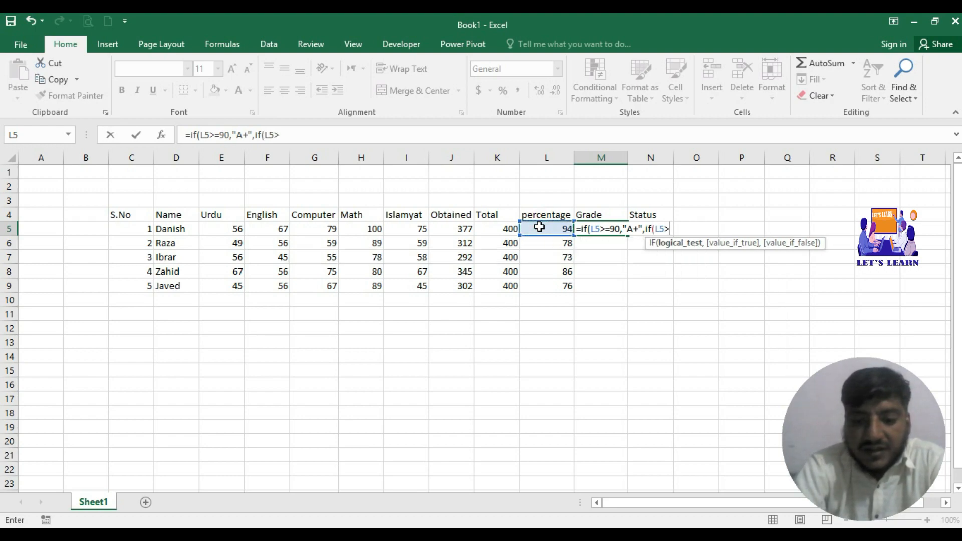
text(80,)
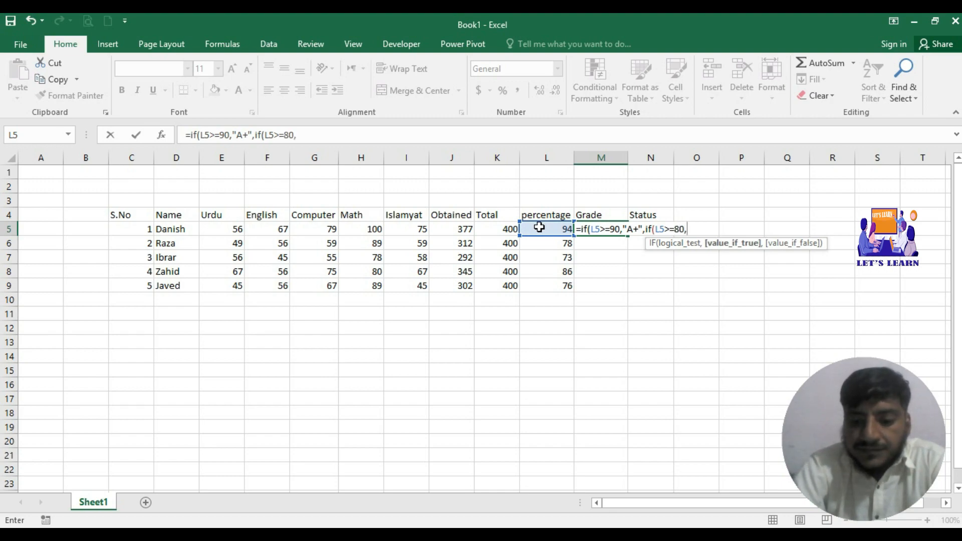
text("A)
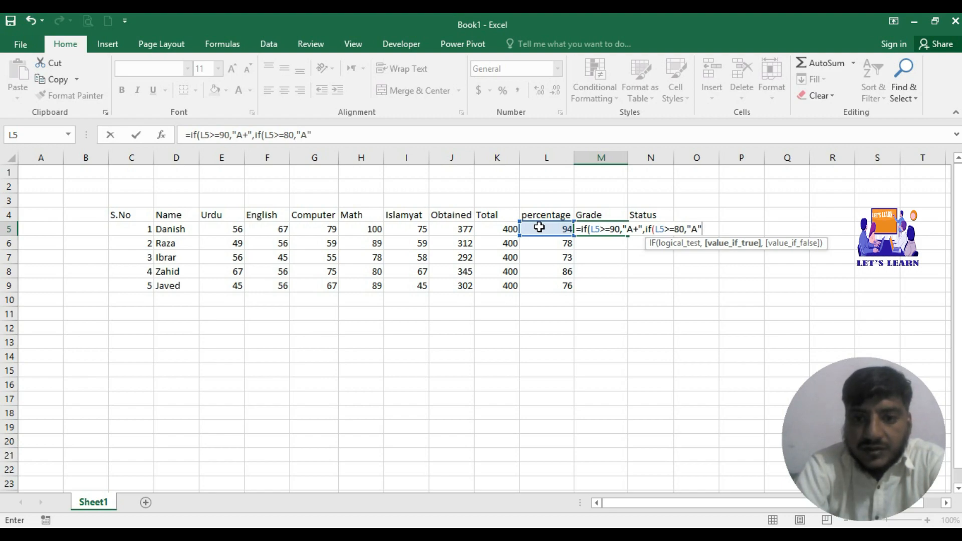
Step: Nest a third IF in the M5 grade formula that returns "B" when L5>=70
text(",if)
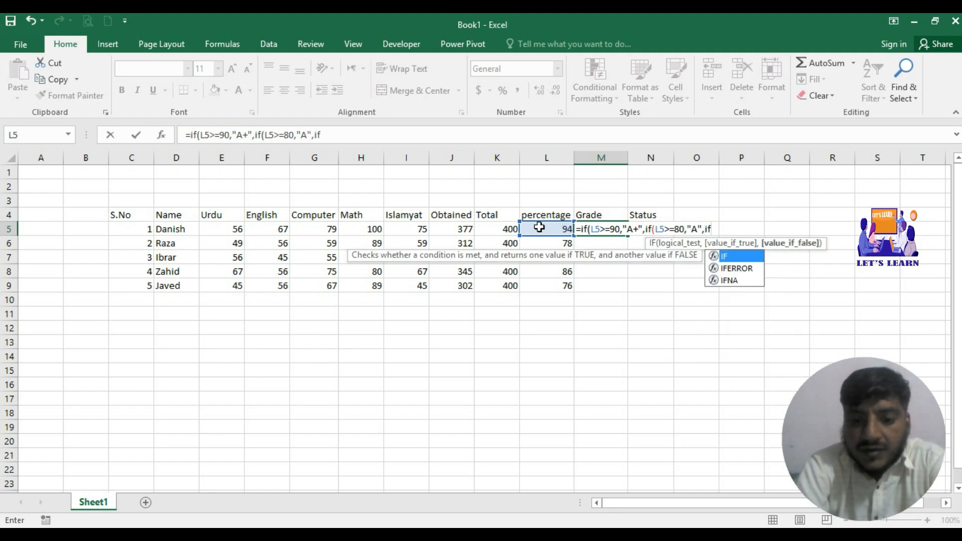
text(()
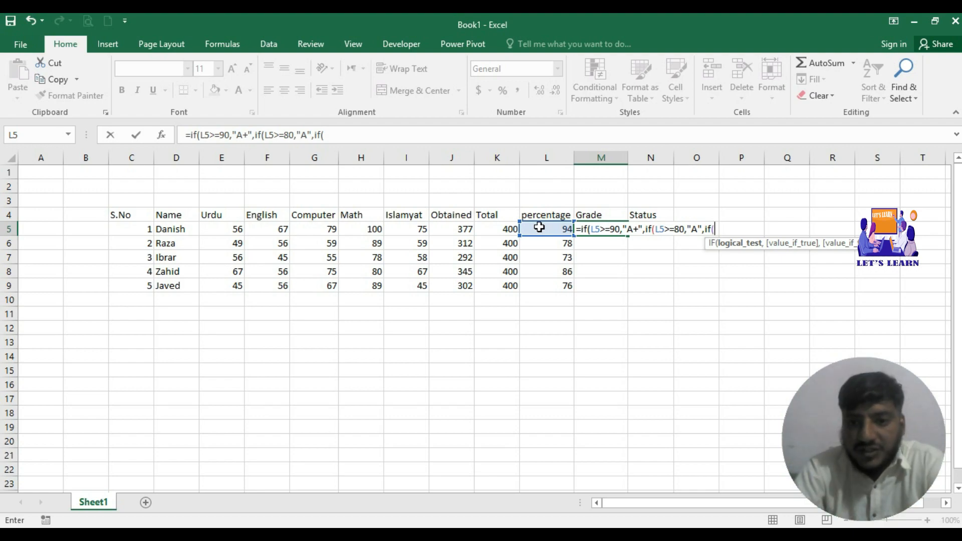
click(539, 229)
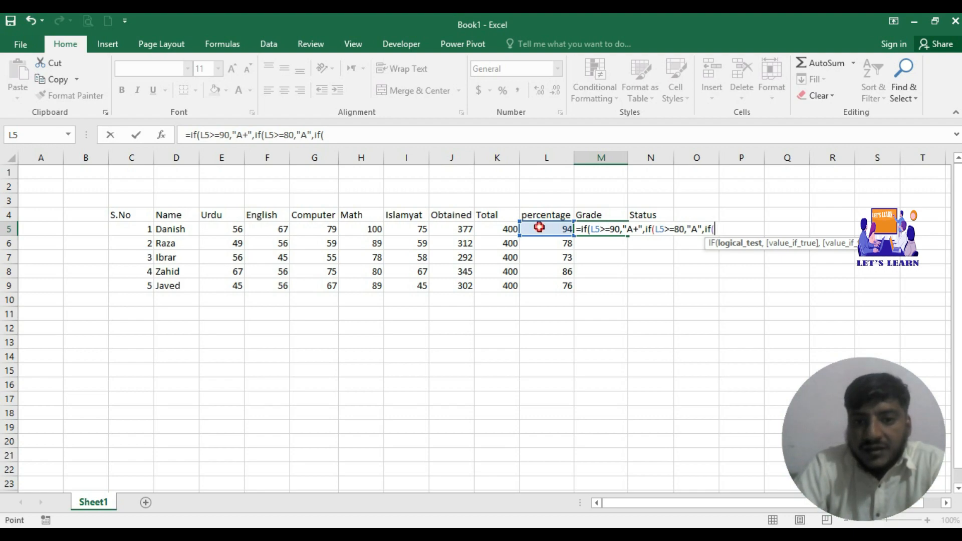
text(>=)
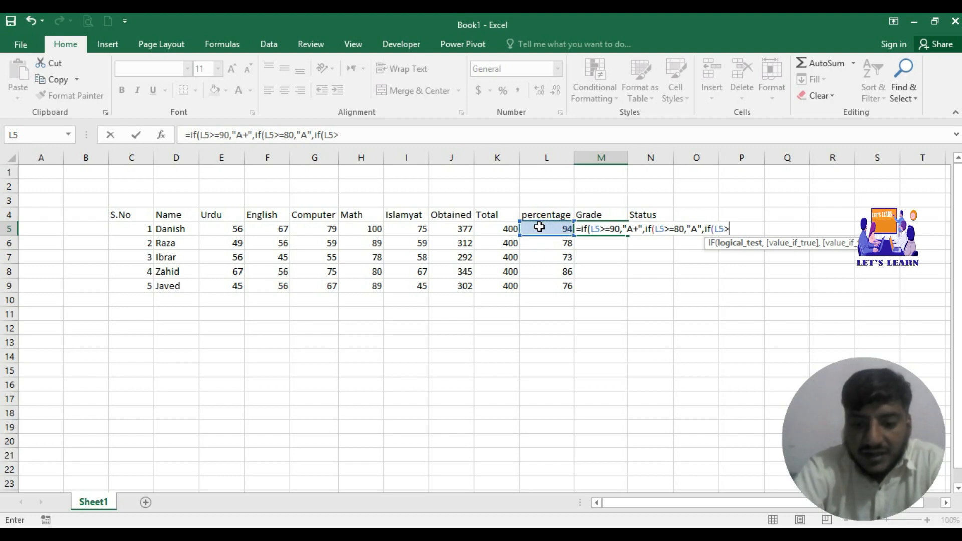
text(7)
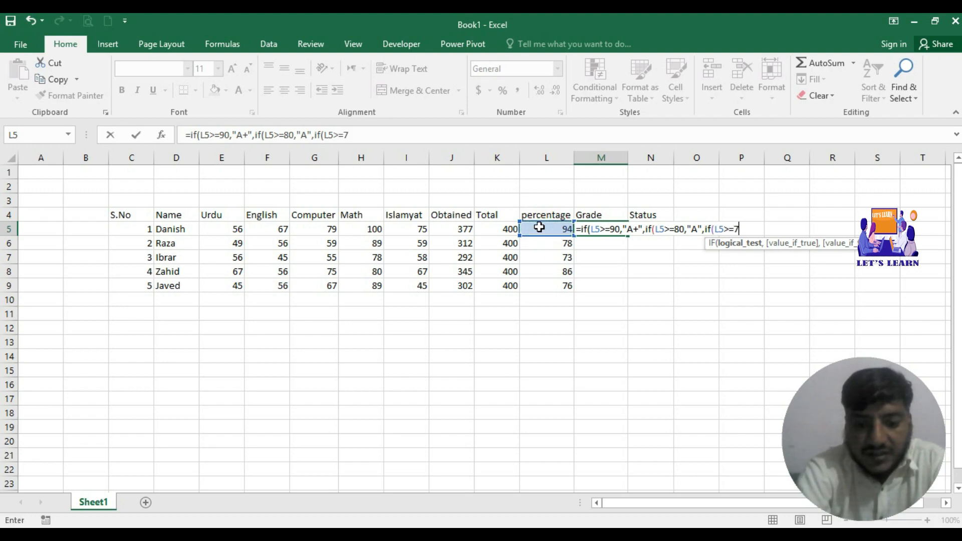
text(0,)
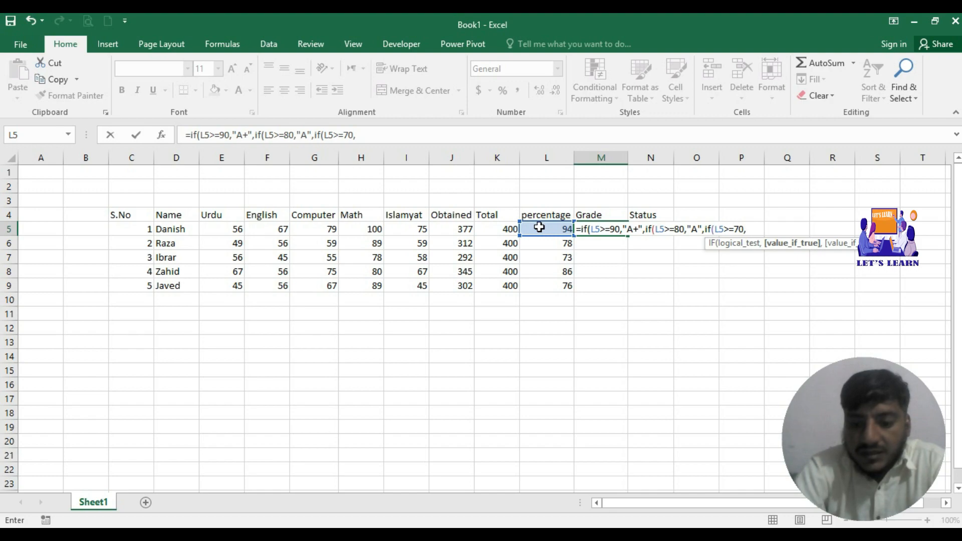
text(")
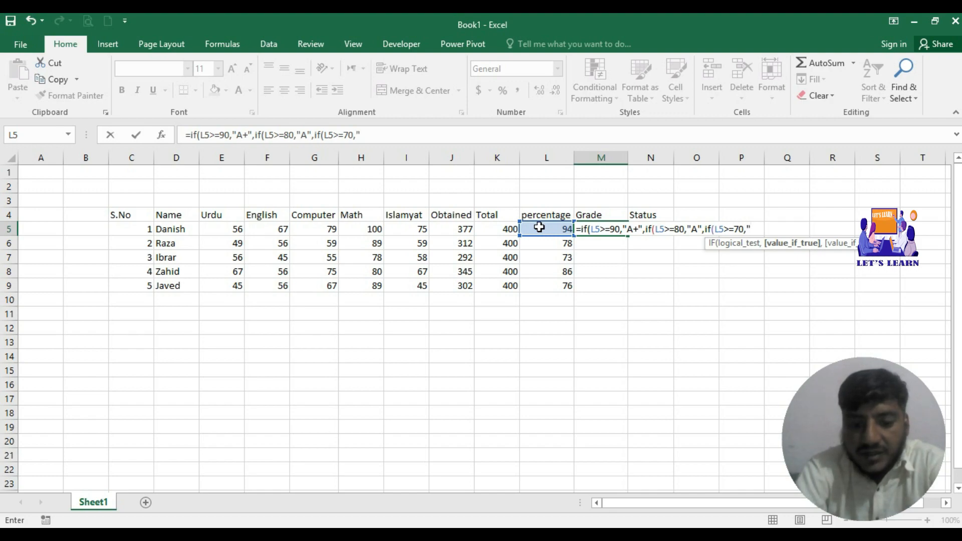
text(B)
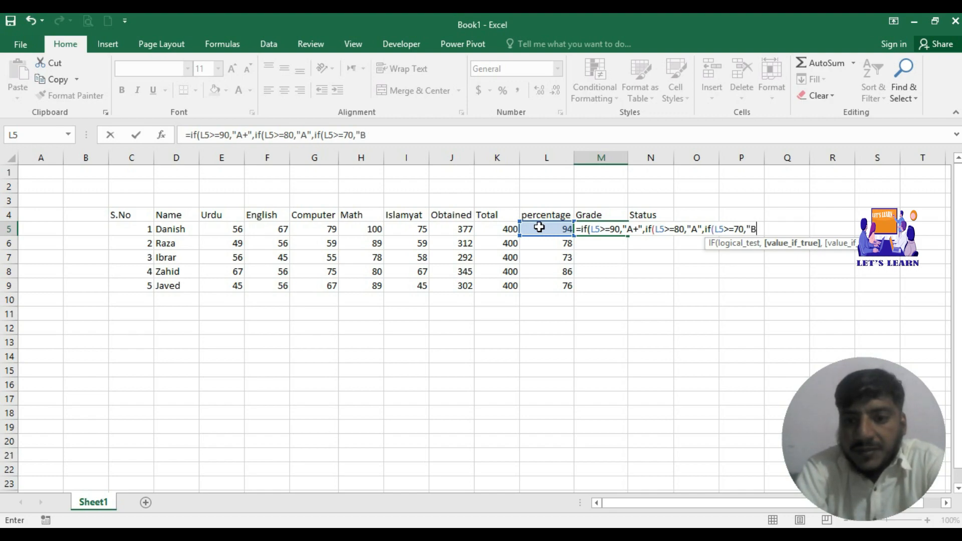
text(",)
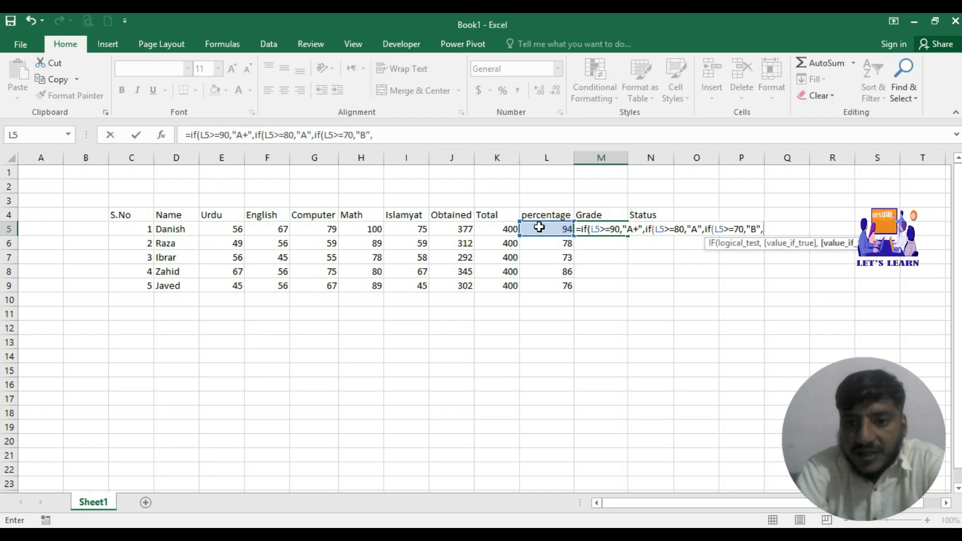
Step: Nest a fourth IF in the M5 grade formula that returns "C" when L5>=60
text(if)
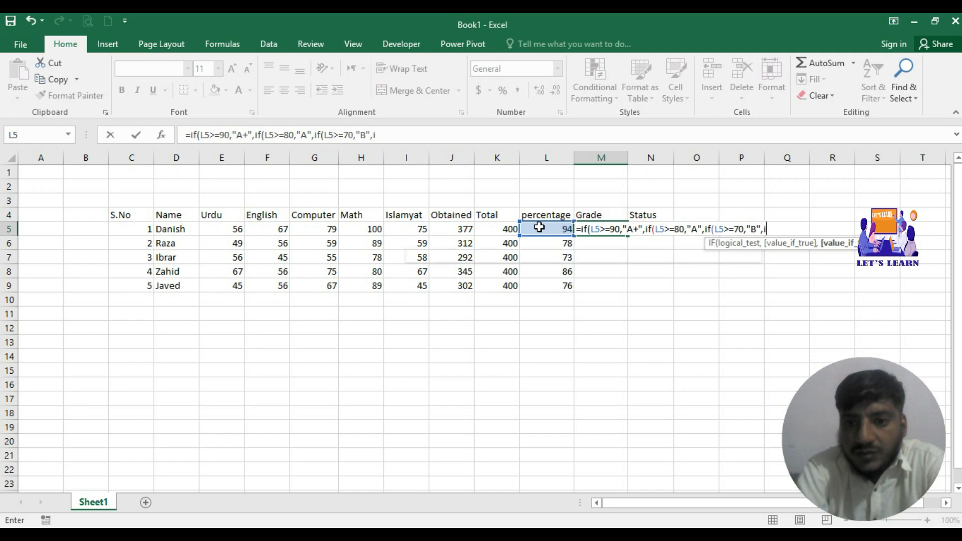
text(()
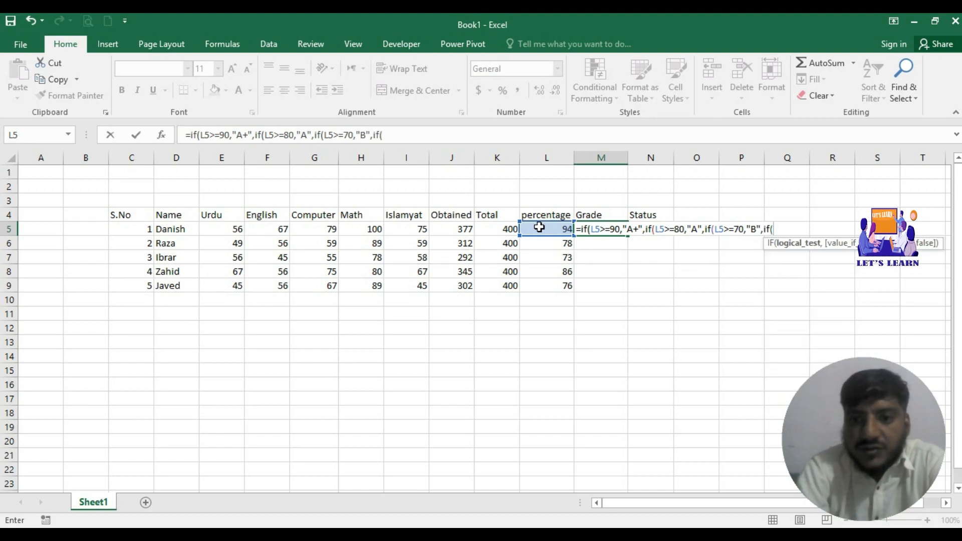
click(539, 227)
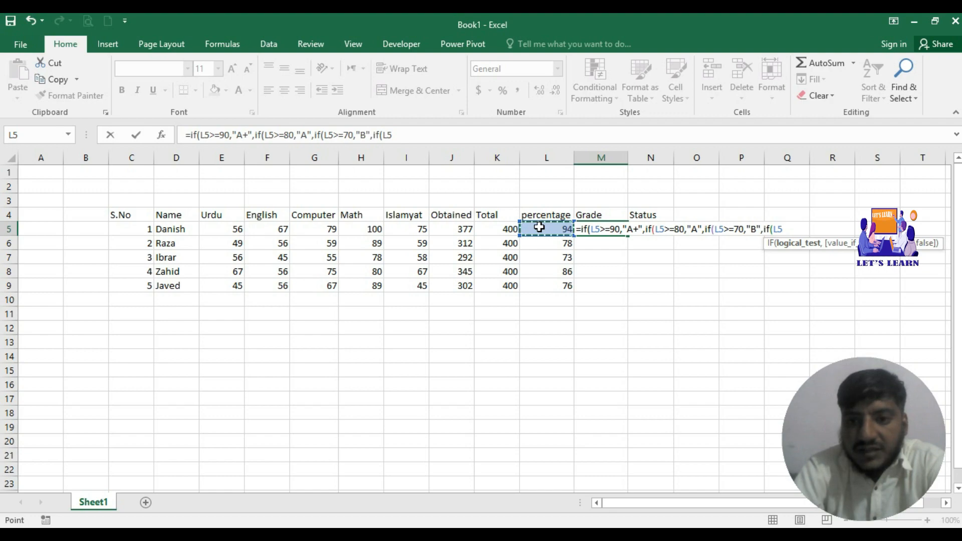
text(>=)
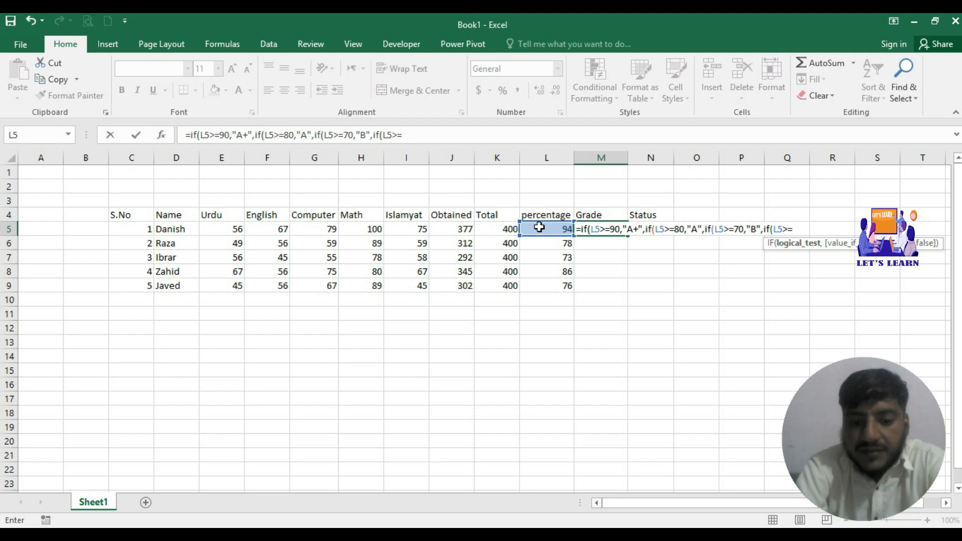
text(60)
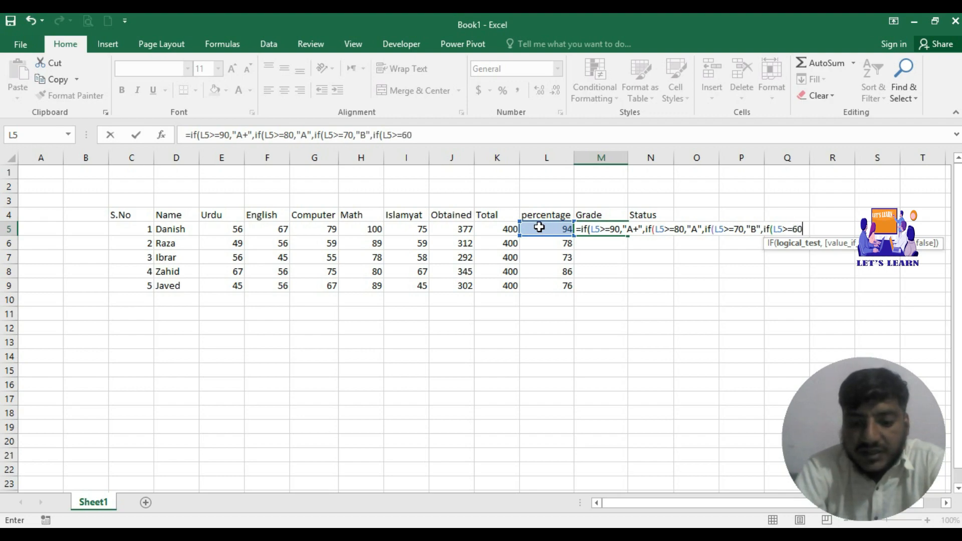
text(,")
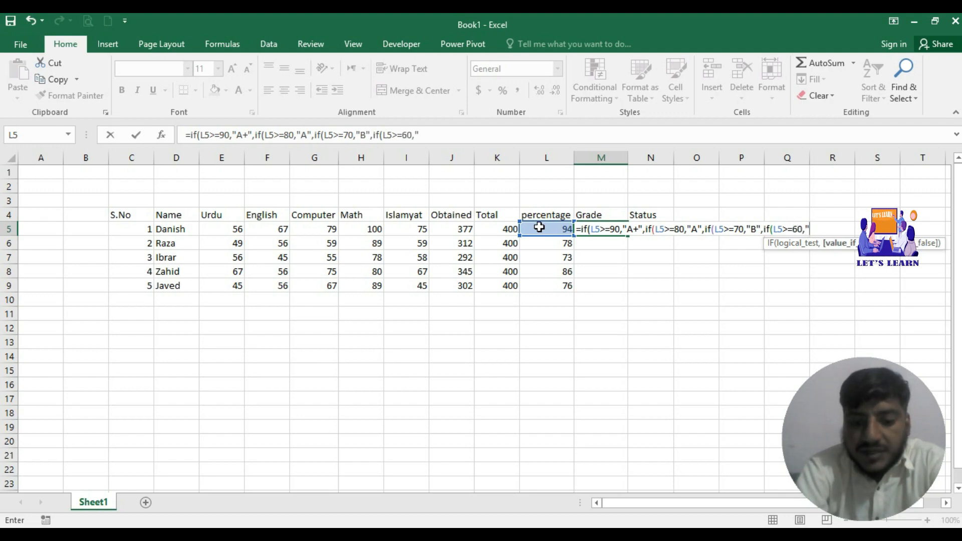
text(C)
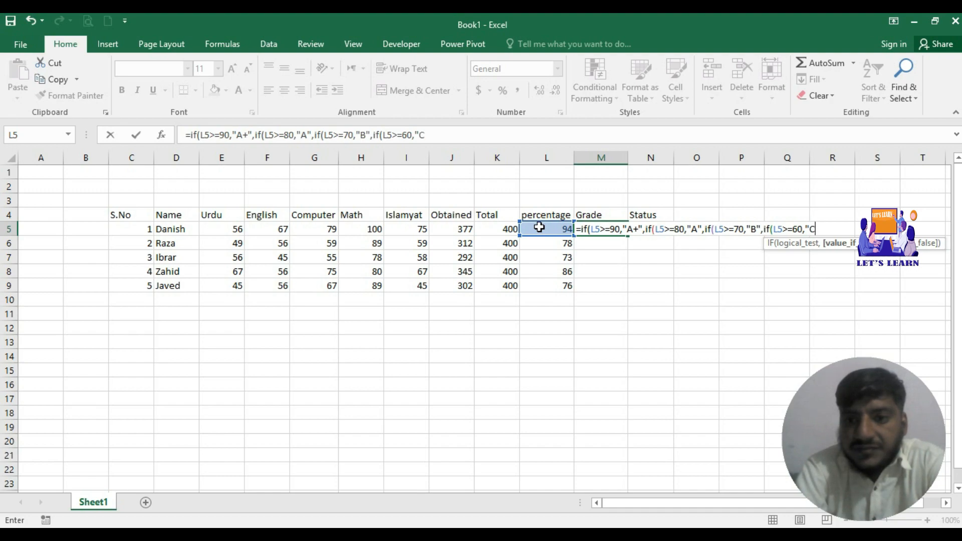
text(",)
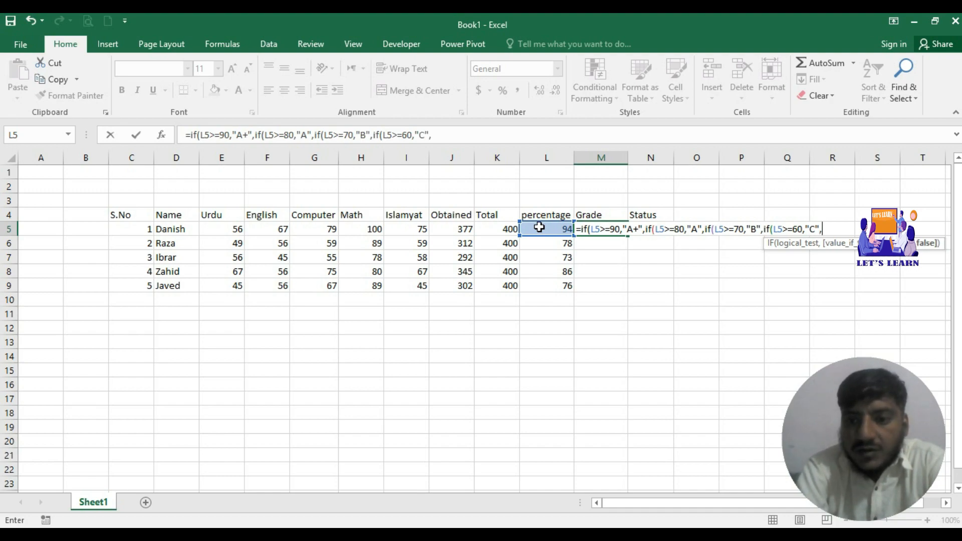
Step: Nest a fifth IF in the M5 grade formula that returns "D" when L5>=50
text(if)
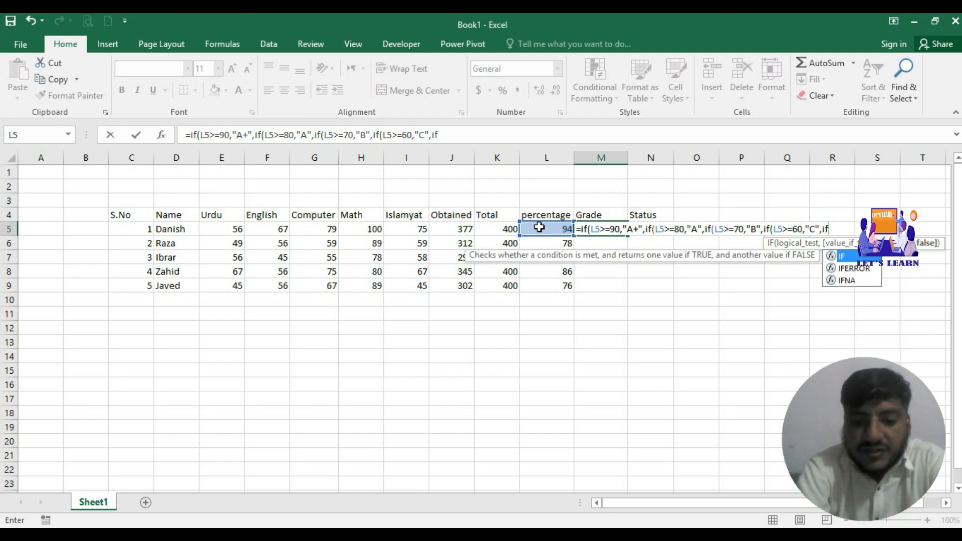
text(()
click(538, 227)
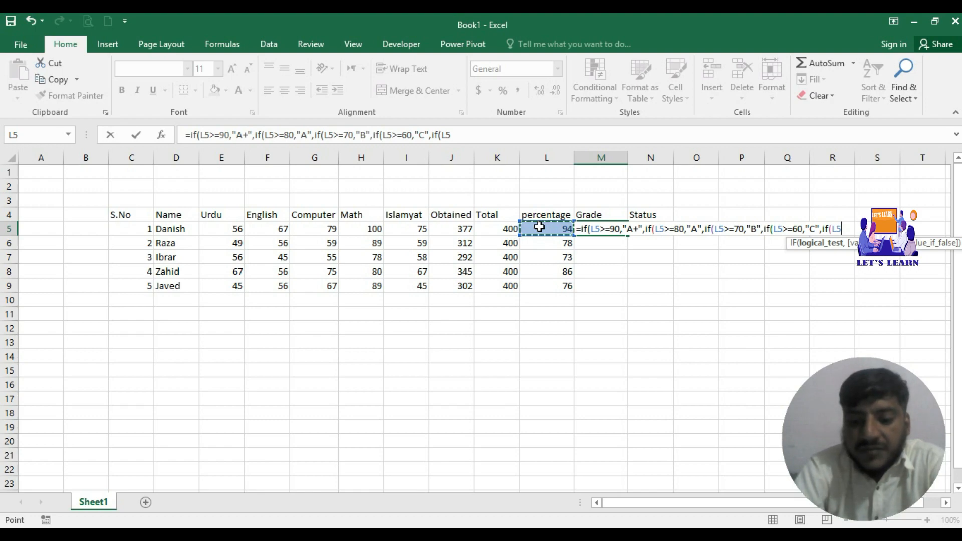
text(>=50,)
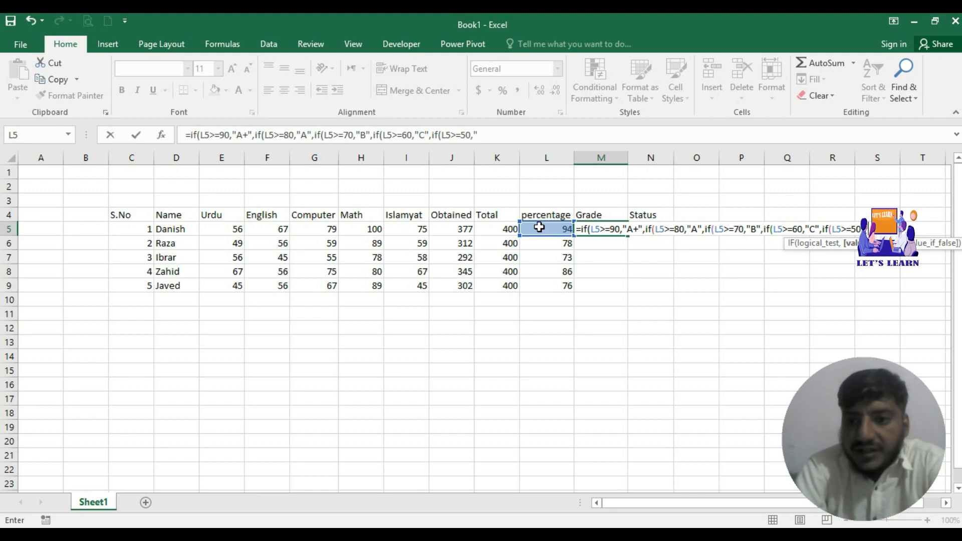
text("D)
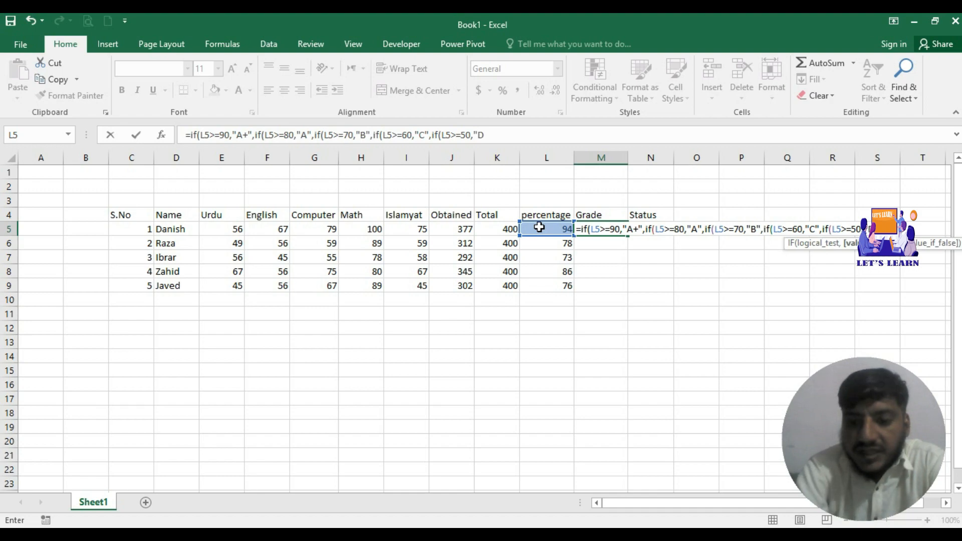
text(")
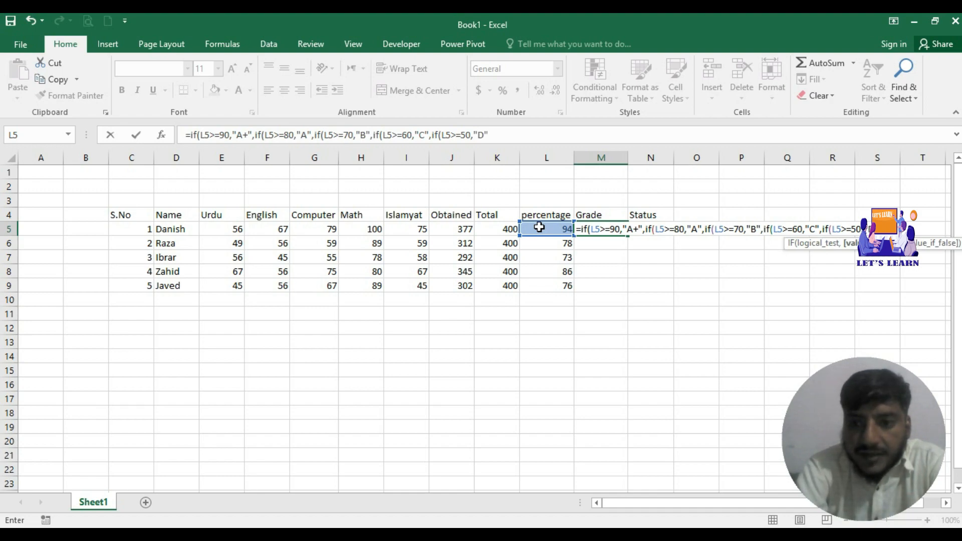
text(,)
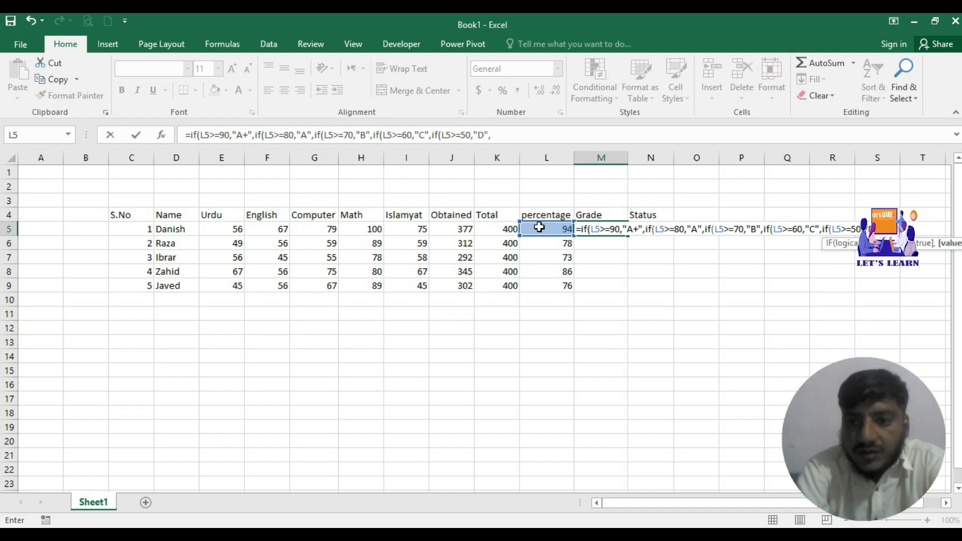
Step: Nest a sixth IF in the M5 grade formula that returns "E" when L5>=40
text(If()
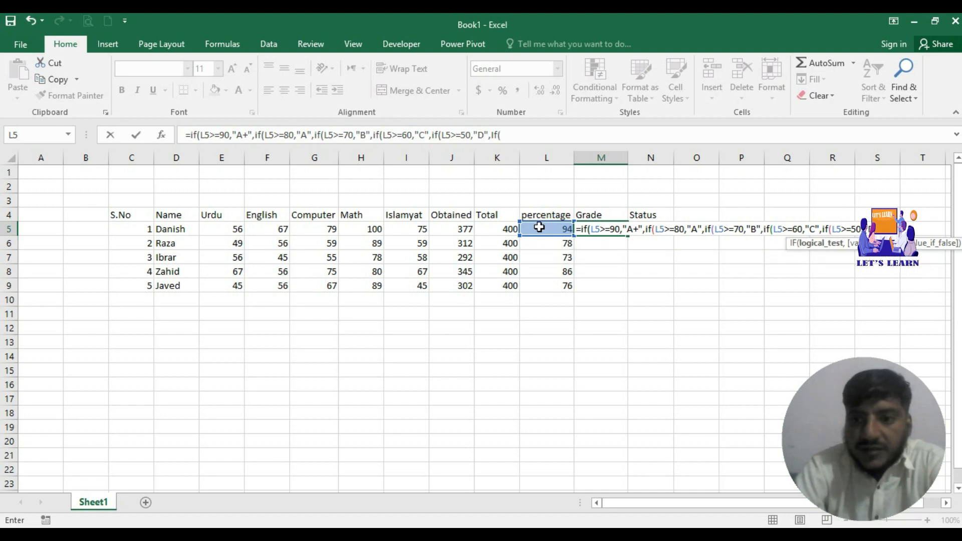
click(538, 227)
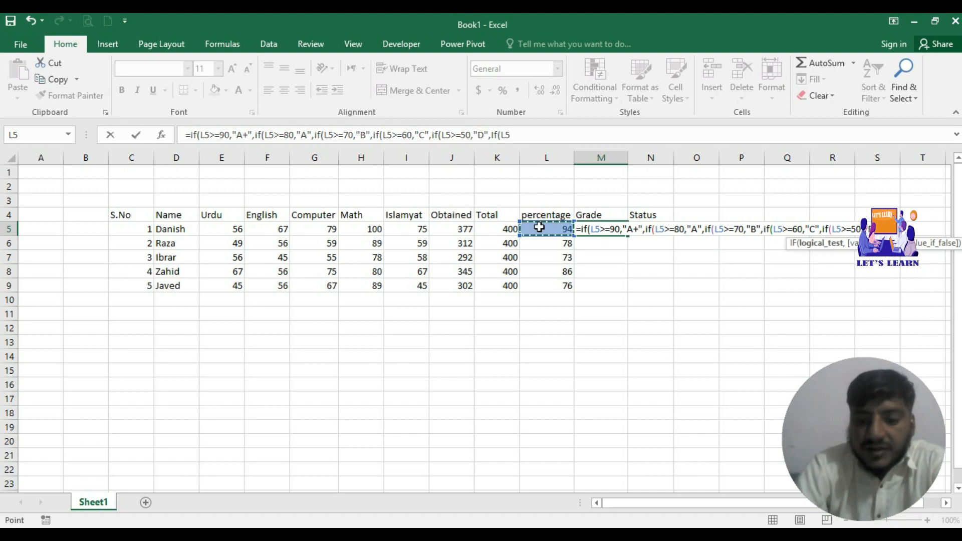
text(>)
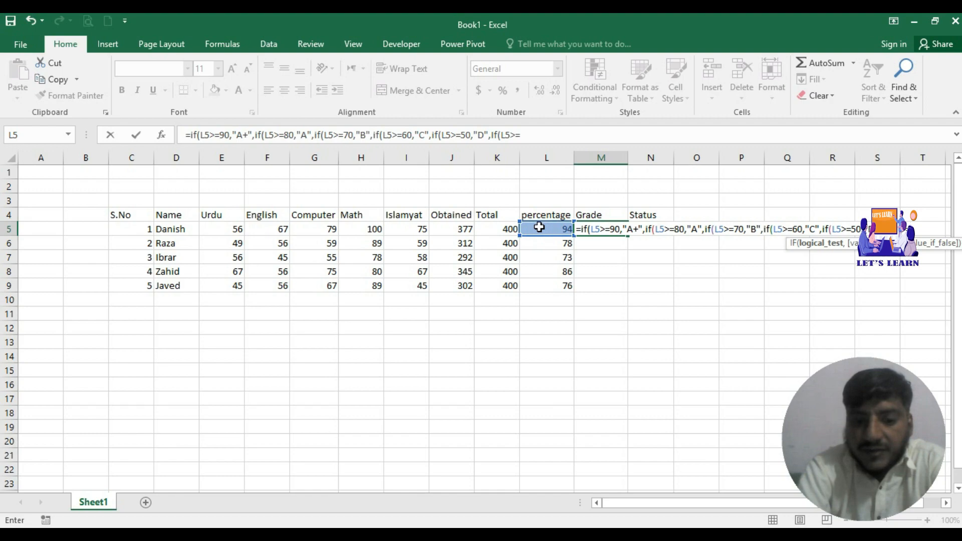
text(=)
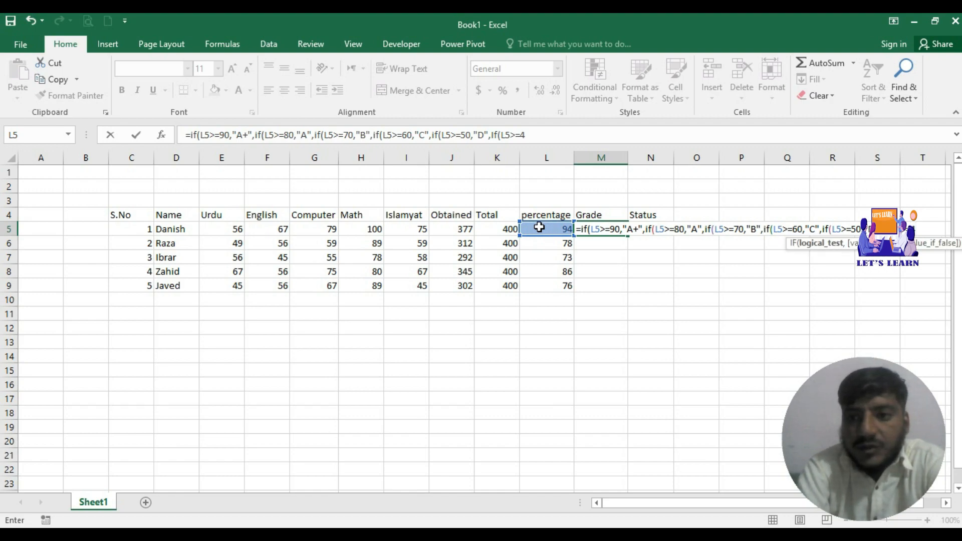
text(40,)
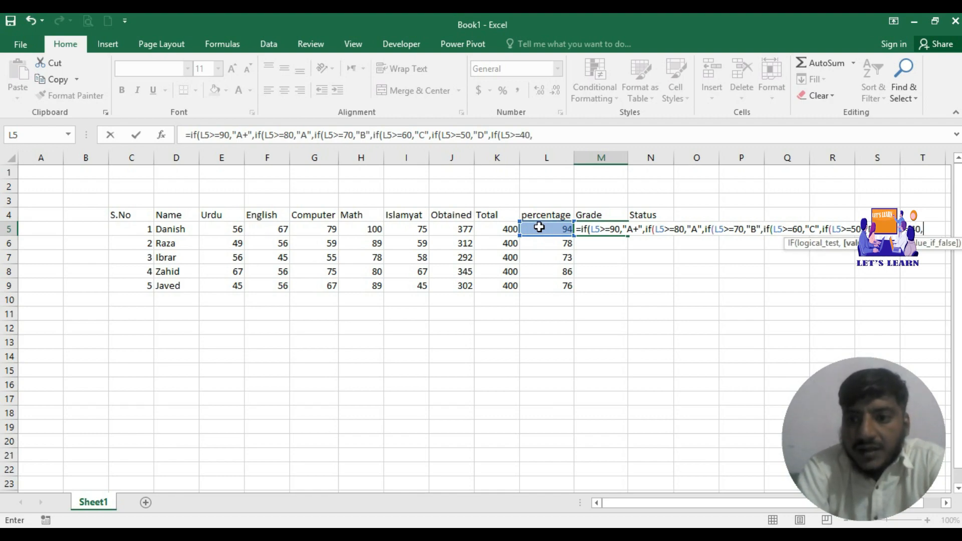
text("E)
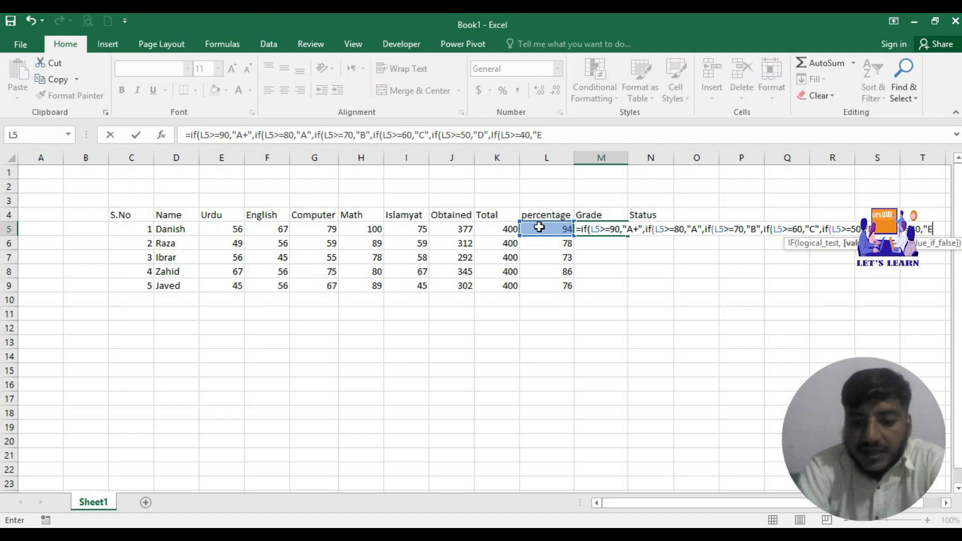
text(",i)
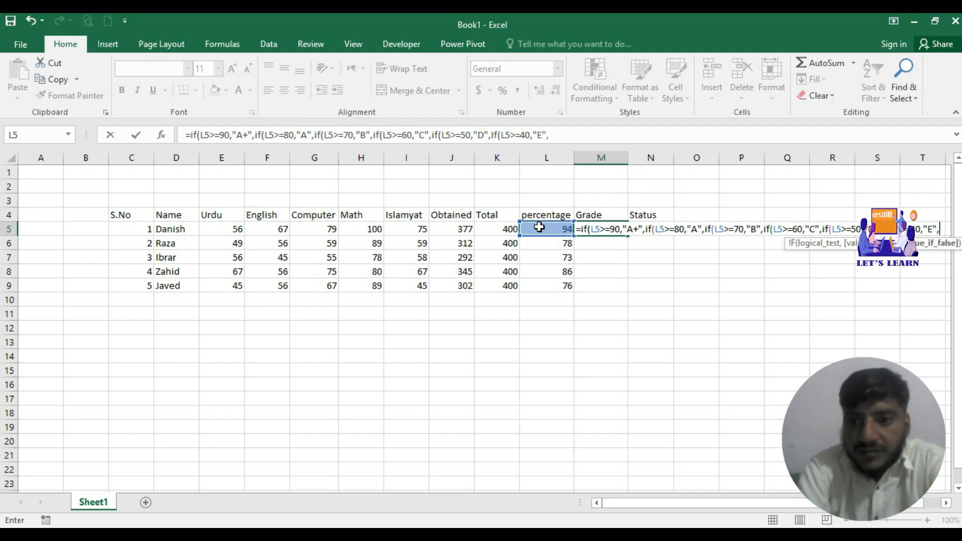
Step: Nest a seventh IF in the M5 grade formula that returns empty text "" when L5<=39
text(f)
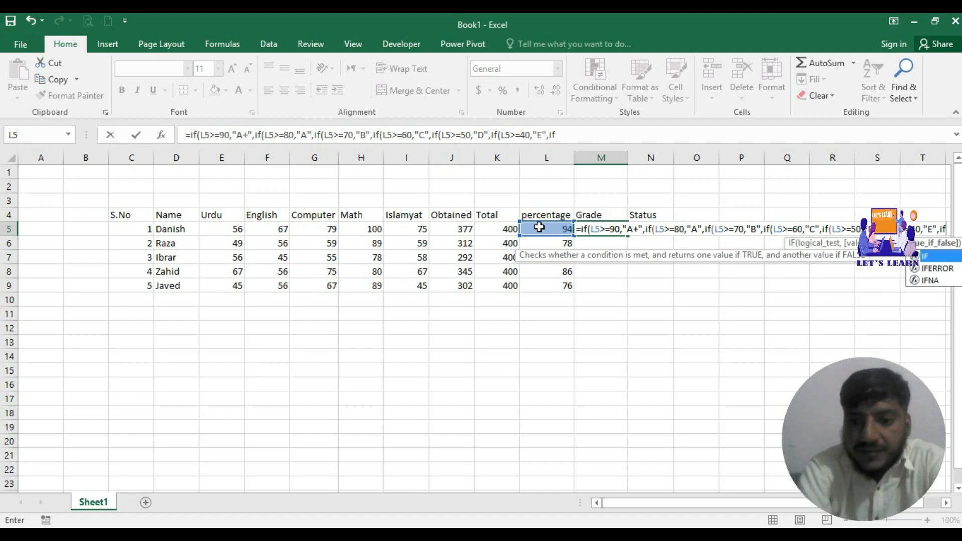
text(()
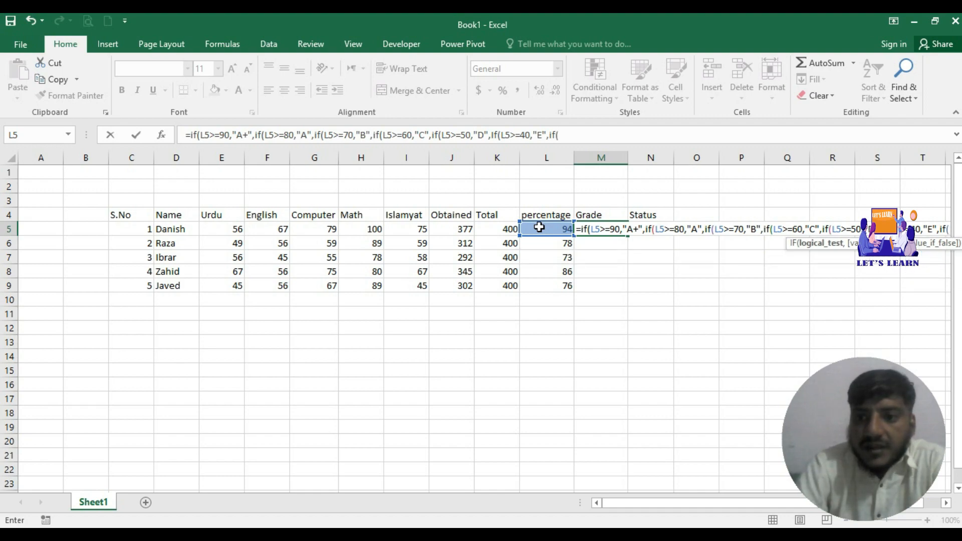
click(539, 227)
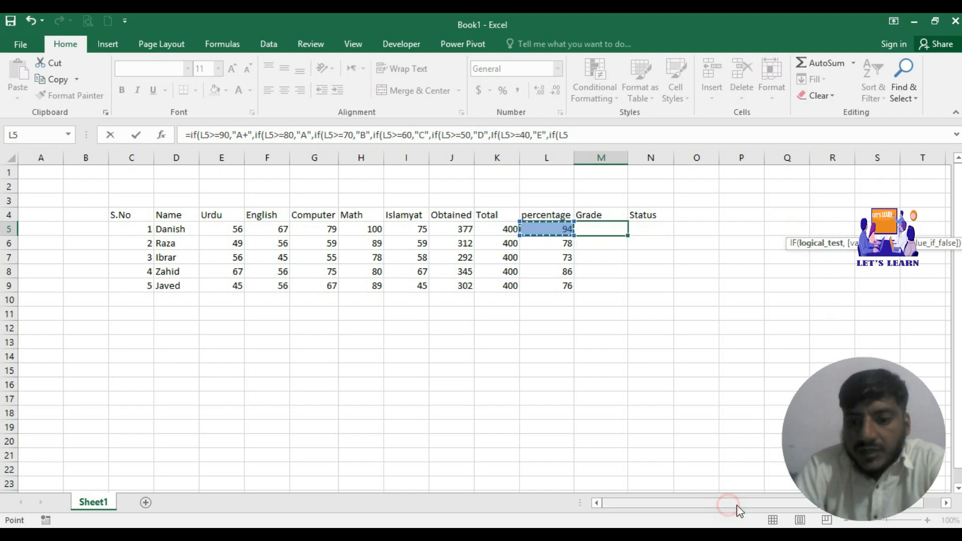
drag(757, 505, 774, 504)
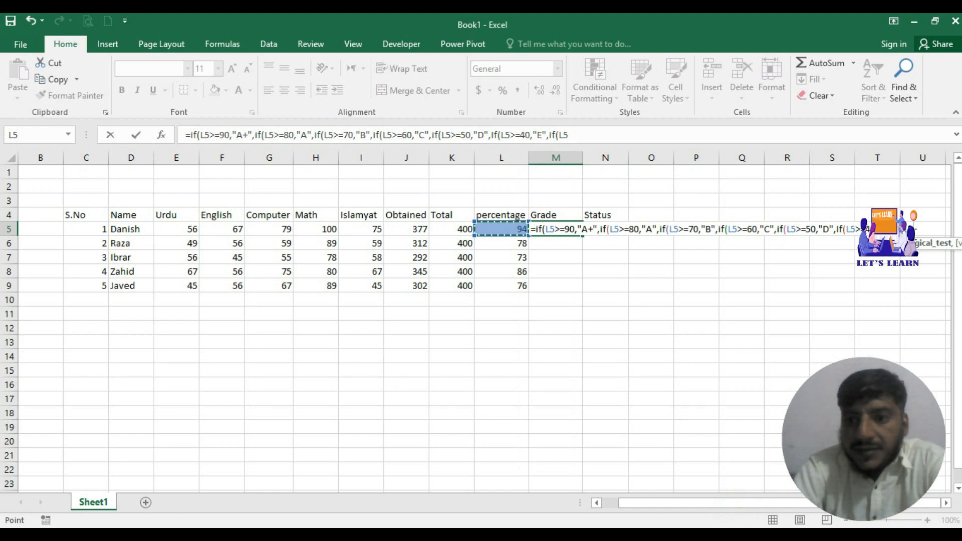
text(<)
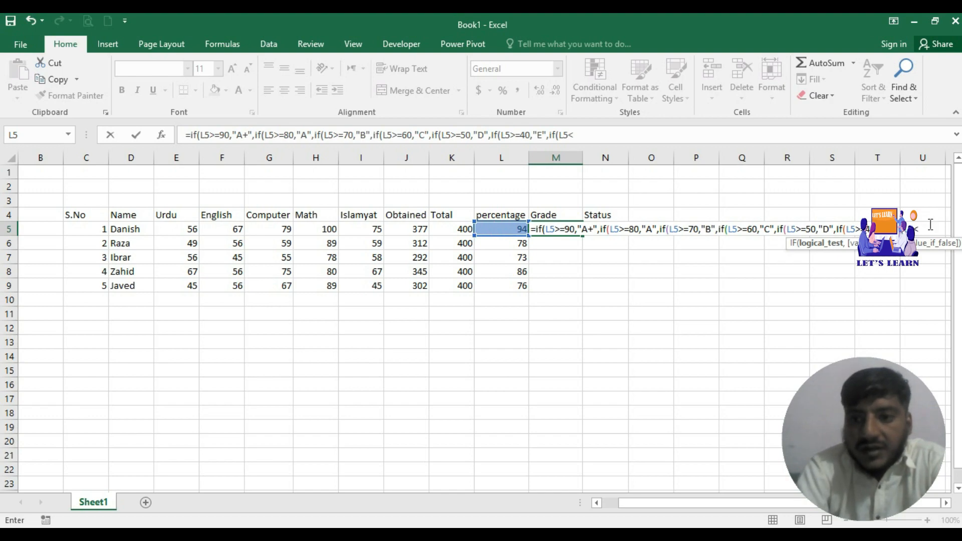
text(=)
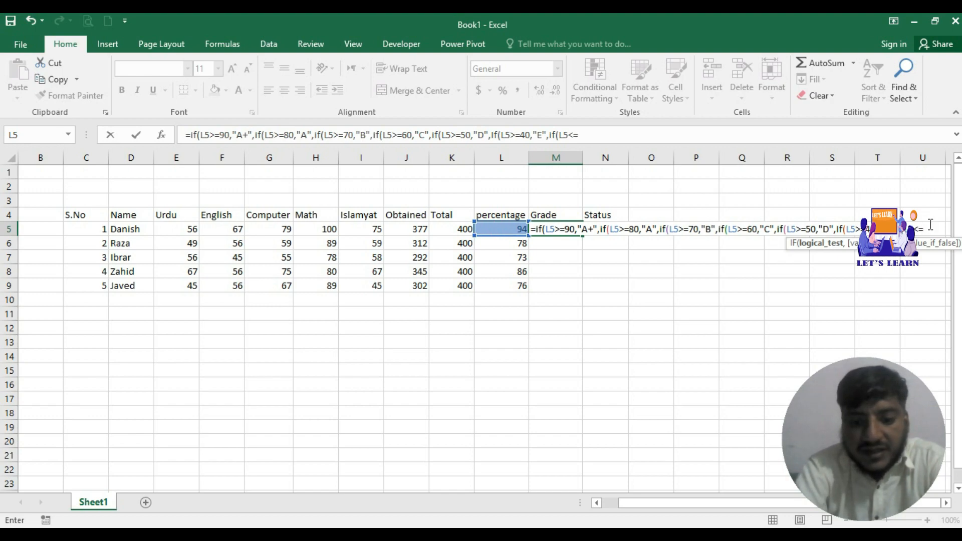
text(39)
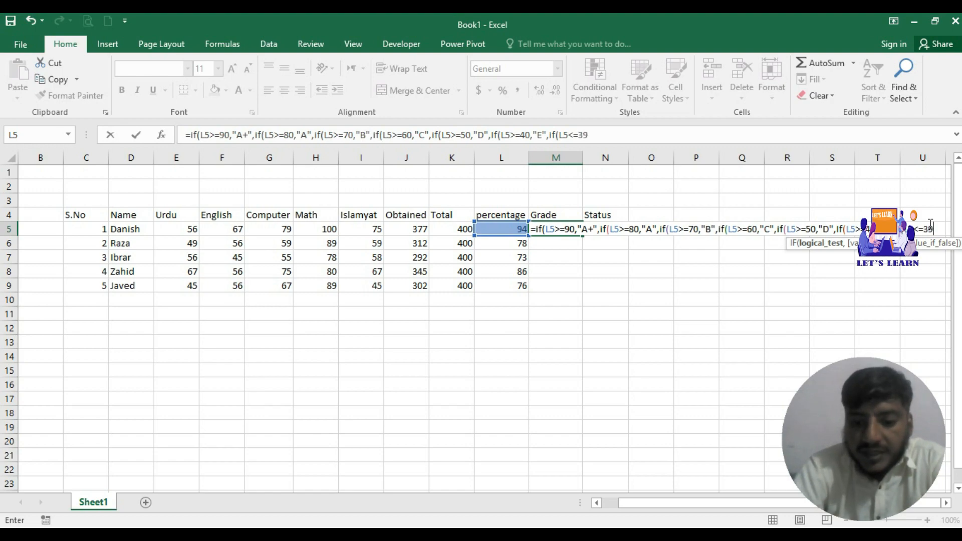
text(,")
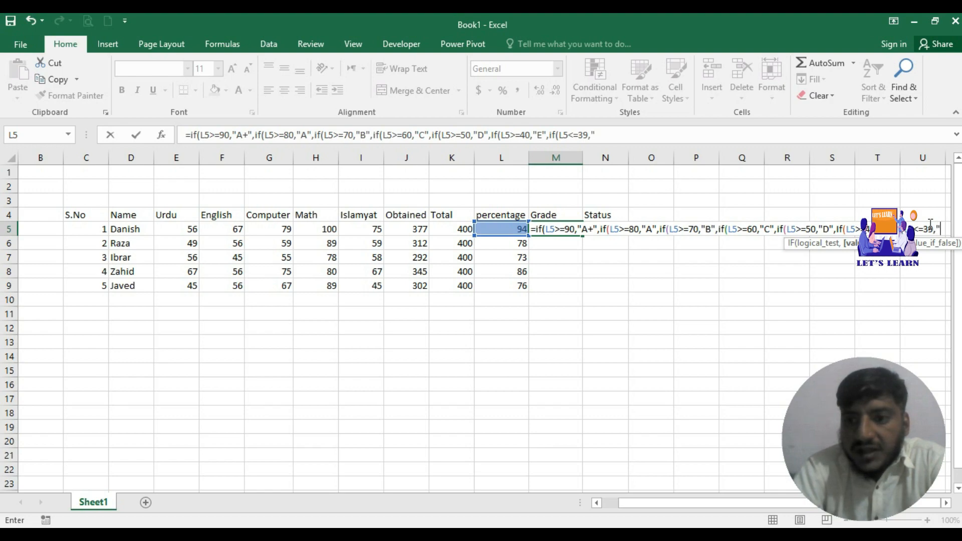
text(")
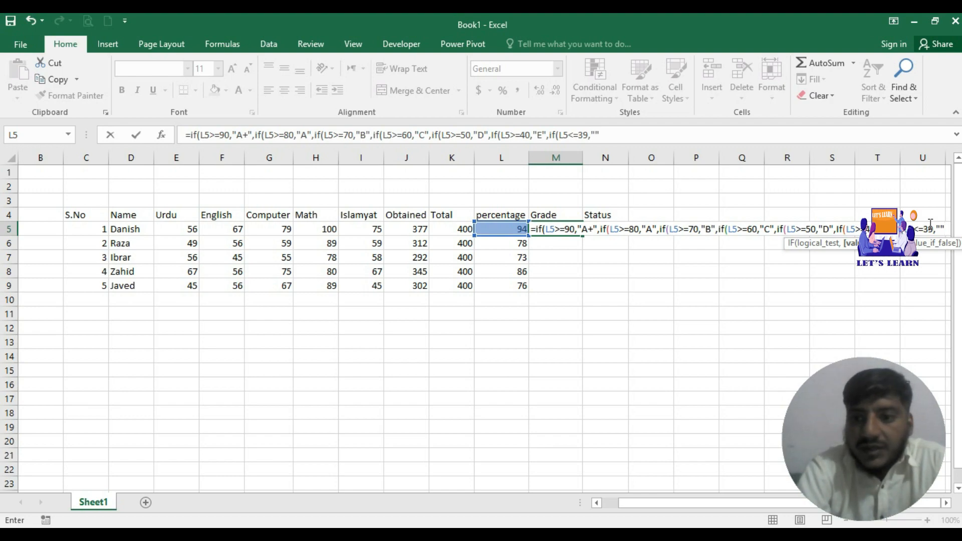
Step: Close all seven nested IF parentheses and commit the grade formula in M5
text()))
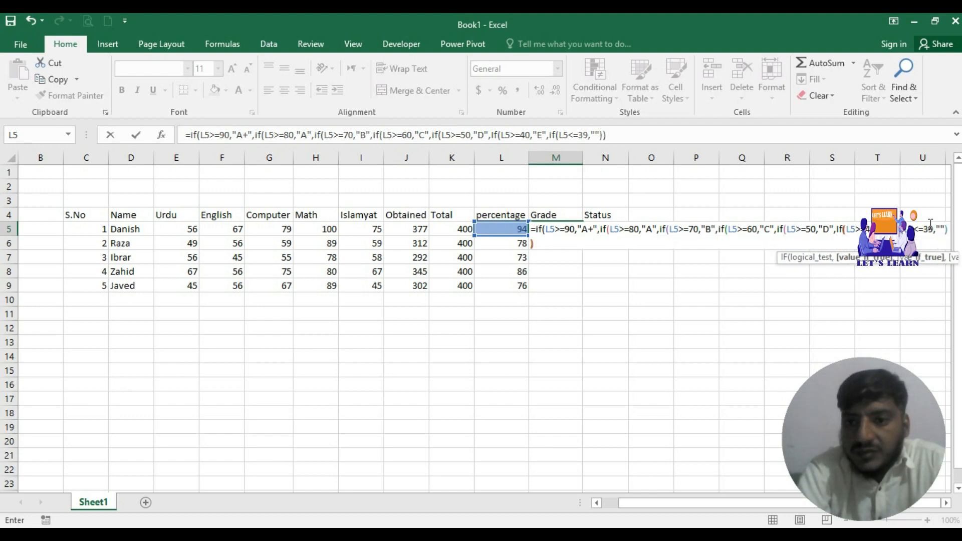
text())))
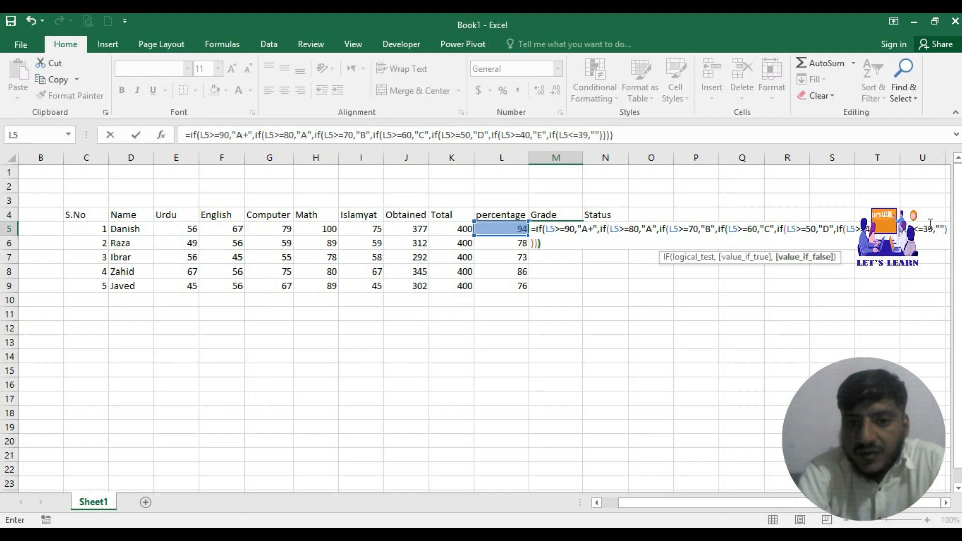
text()))
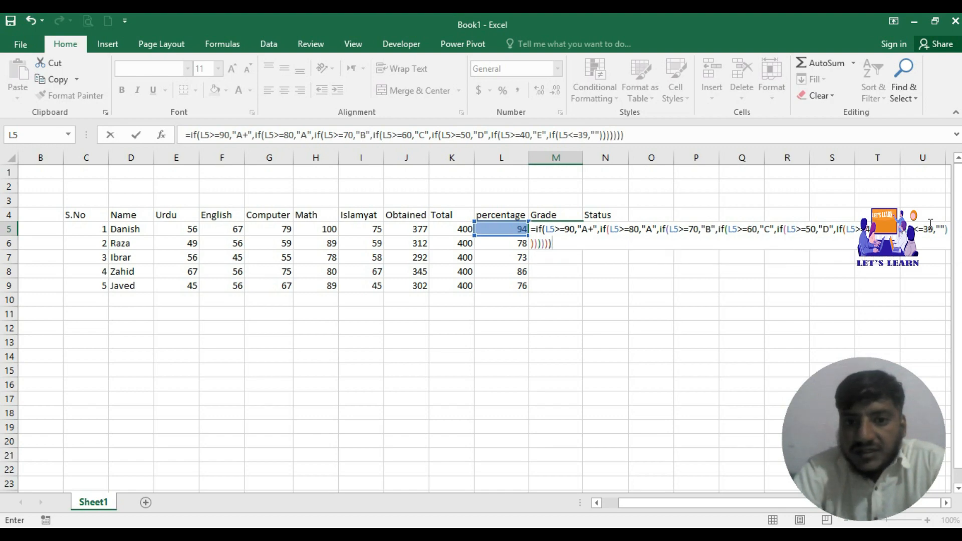
key(Return)
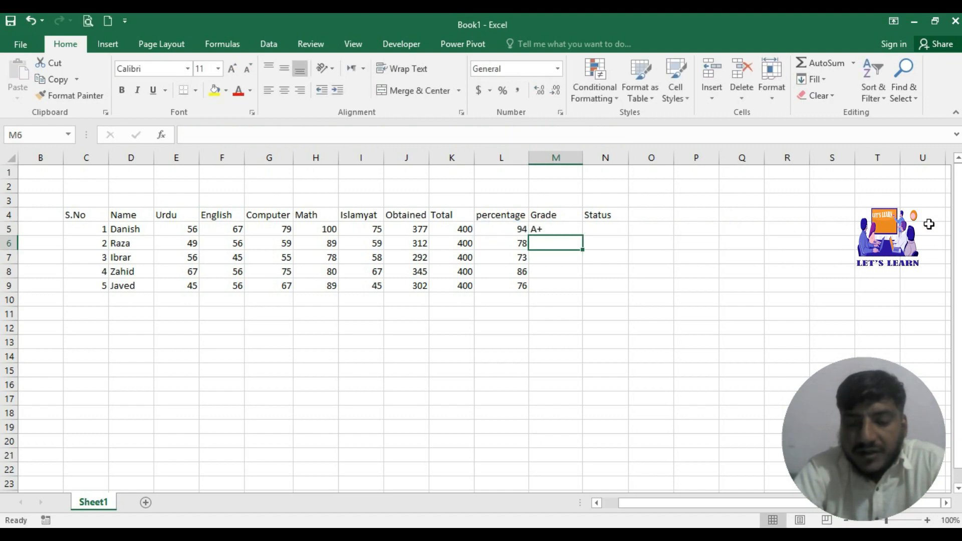
Step: Fill the M5 grade formula down to M9 and check the grades in the filled cells
click(540, 229)
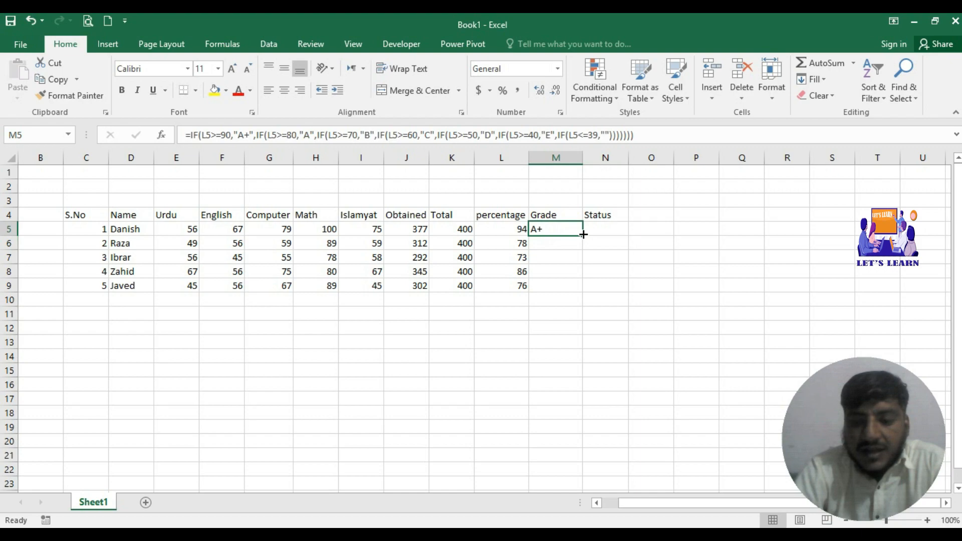
drag(583, 234, 577, 286)
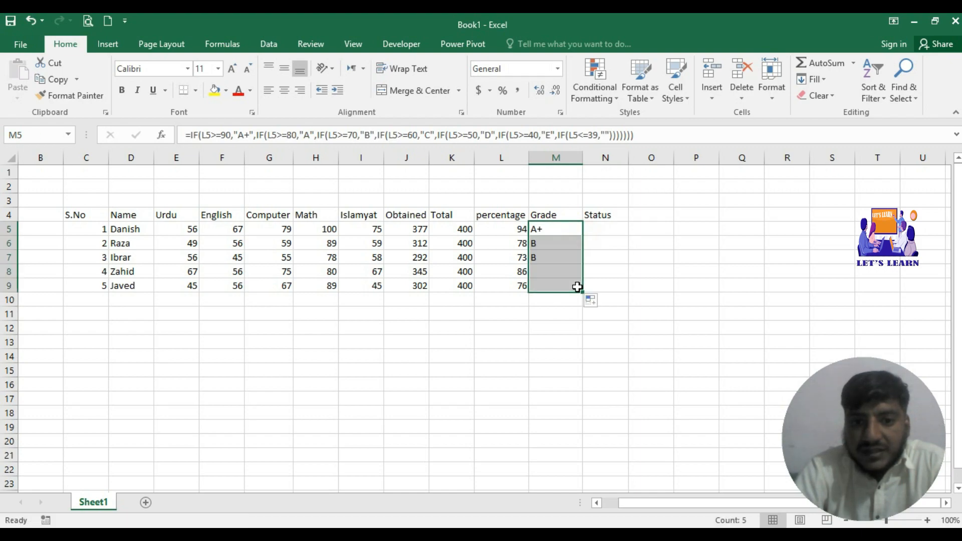
click(554, 275)
click(540, 257)
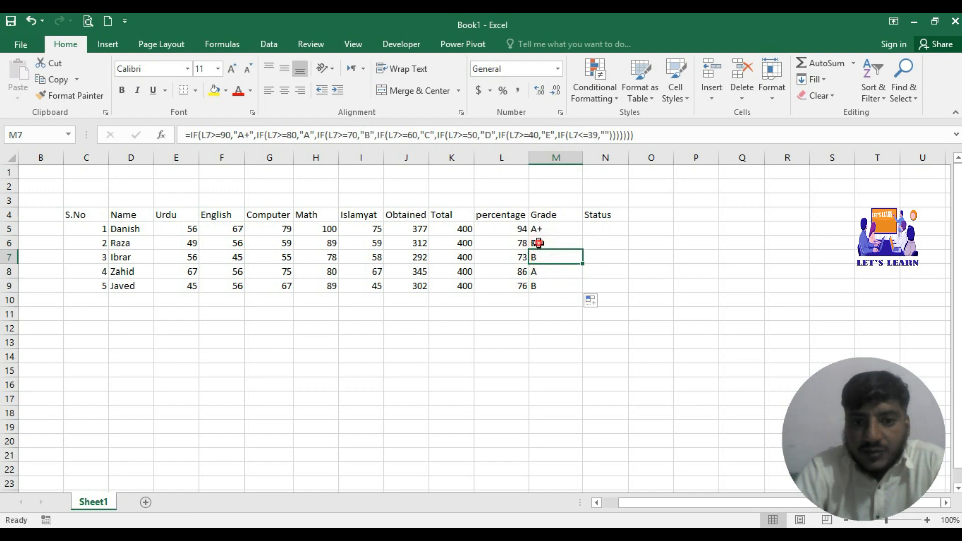
click(536, 243)
click(537, 232)
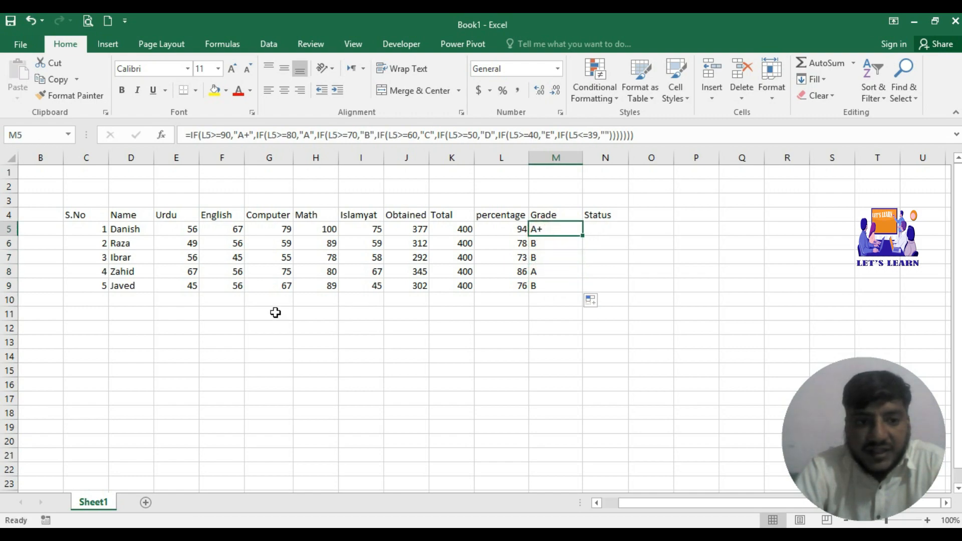
Step: Set the fourth student's Urdu, English and Computer marks in E8, F8 and G8 to 0 to test the grade formula
click(187, 277)
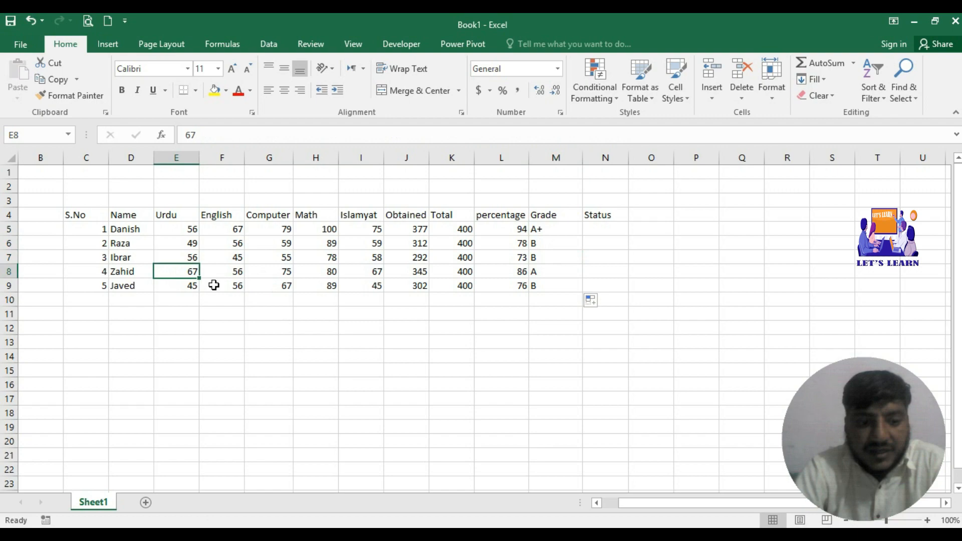
text(0)
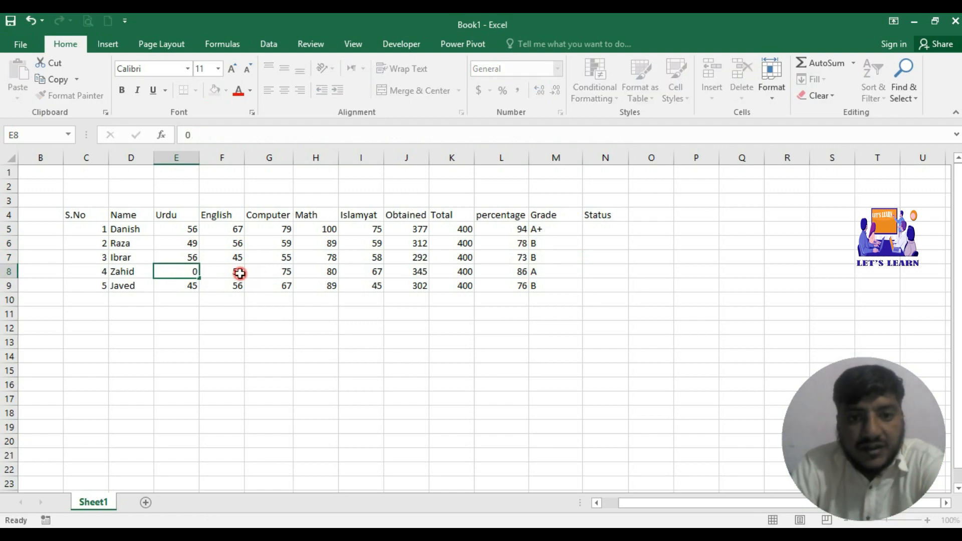
click(236, 272)
text(0)
click(277, 271)
text(0)
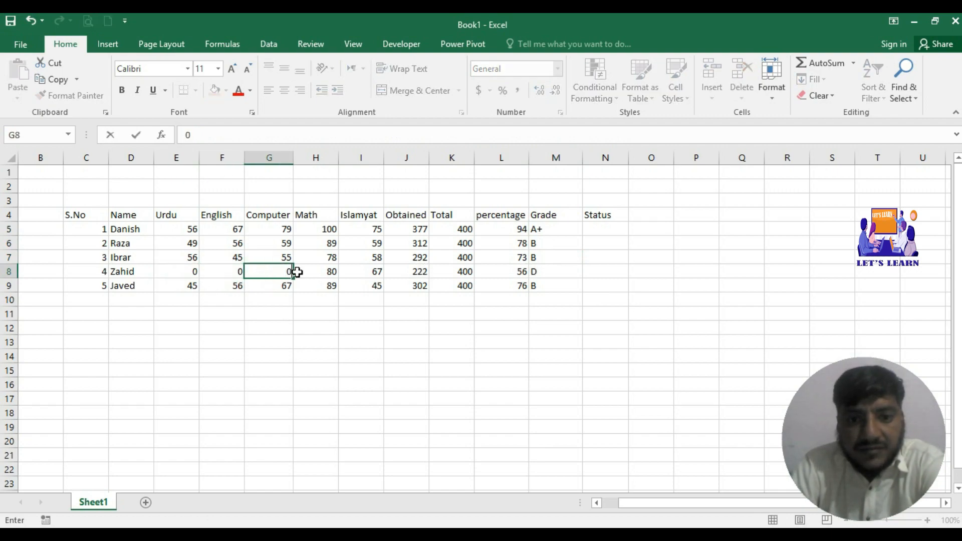
click(319, 271)
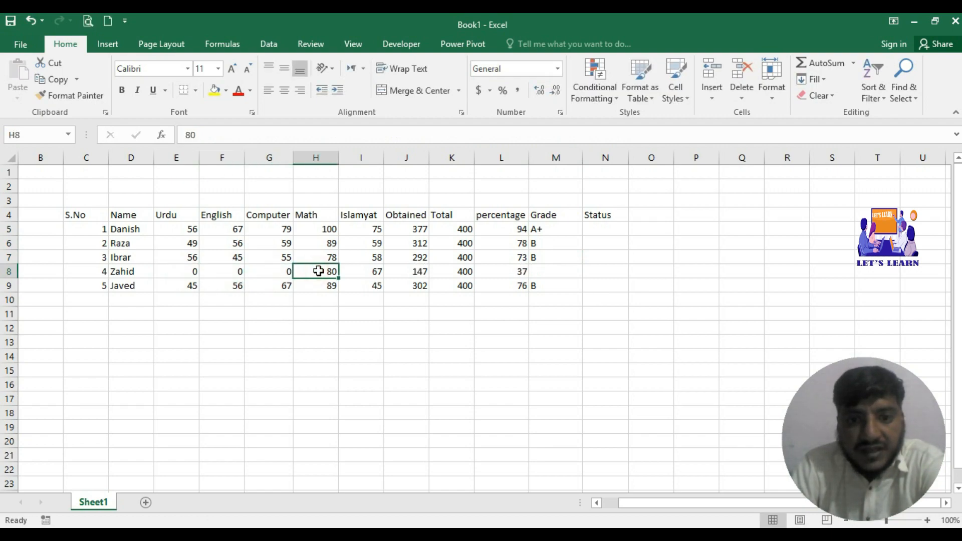
click(284, 271)
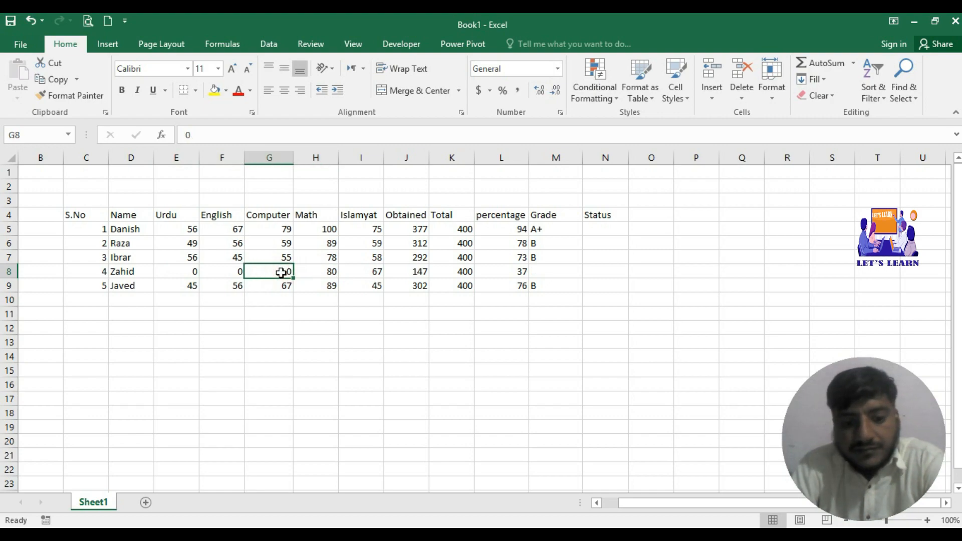
Step: Set the fourth student's marks to 56 in G8, 45 in F8 and 67 in E8, and check the grade in M8
text(56)
click(226, 271)
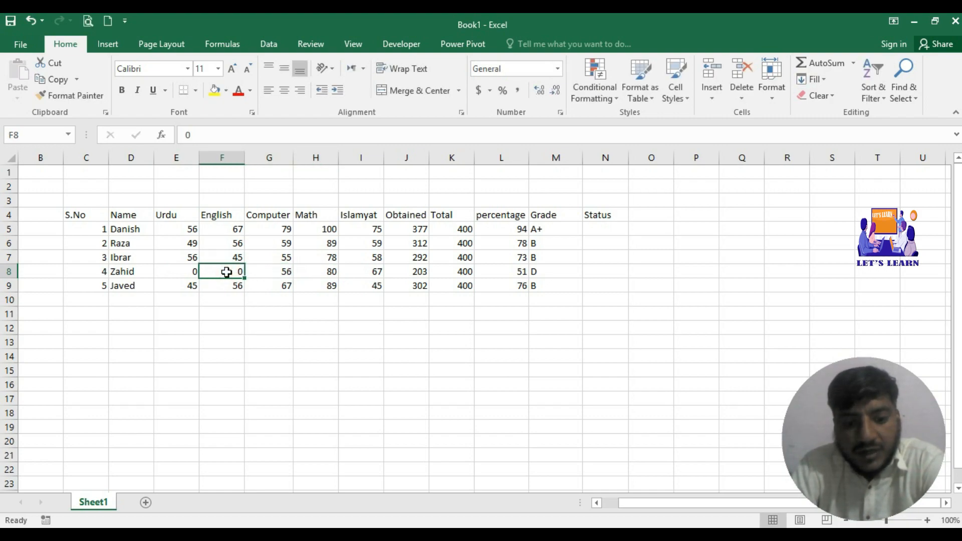
double_click(228, 271)
click(178, 268)
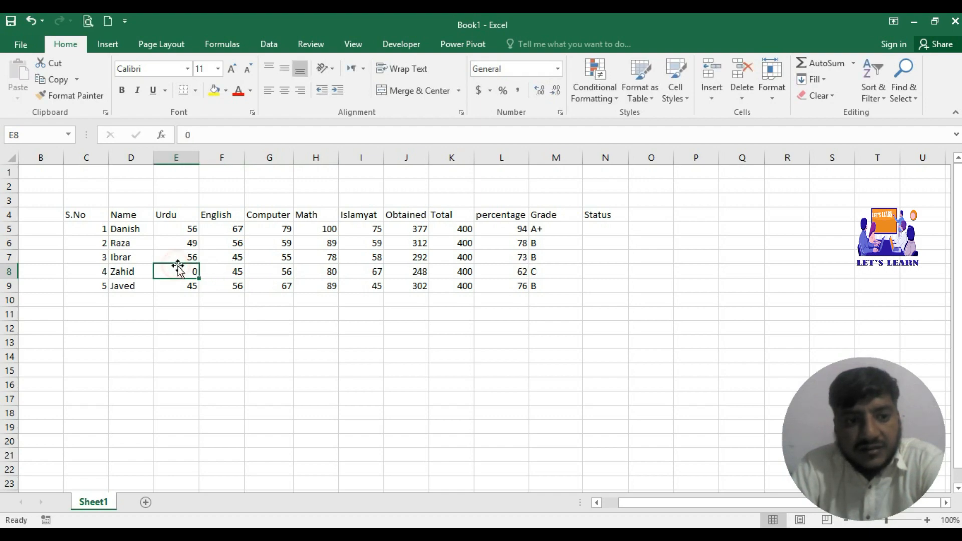
text(67)
click(231, 275)
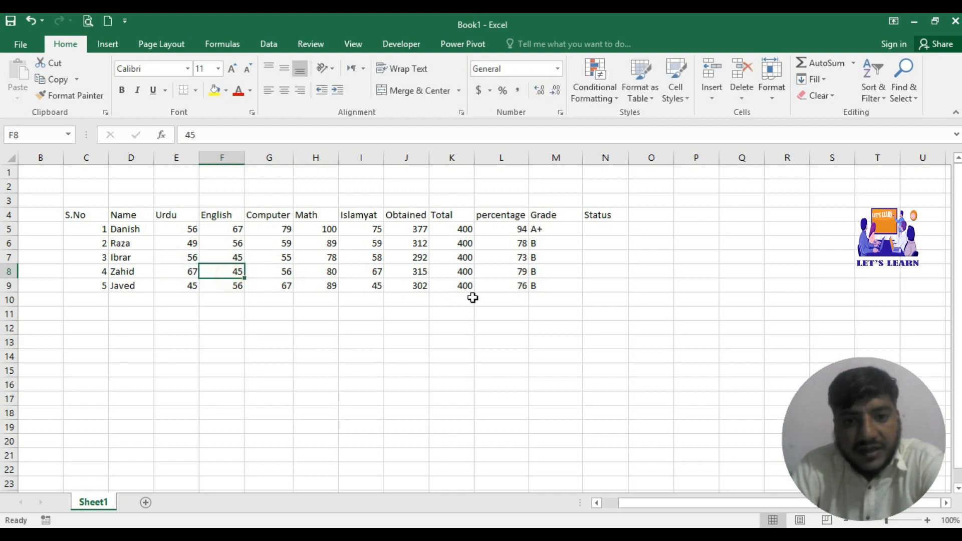
click(546, 274)
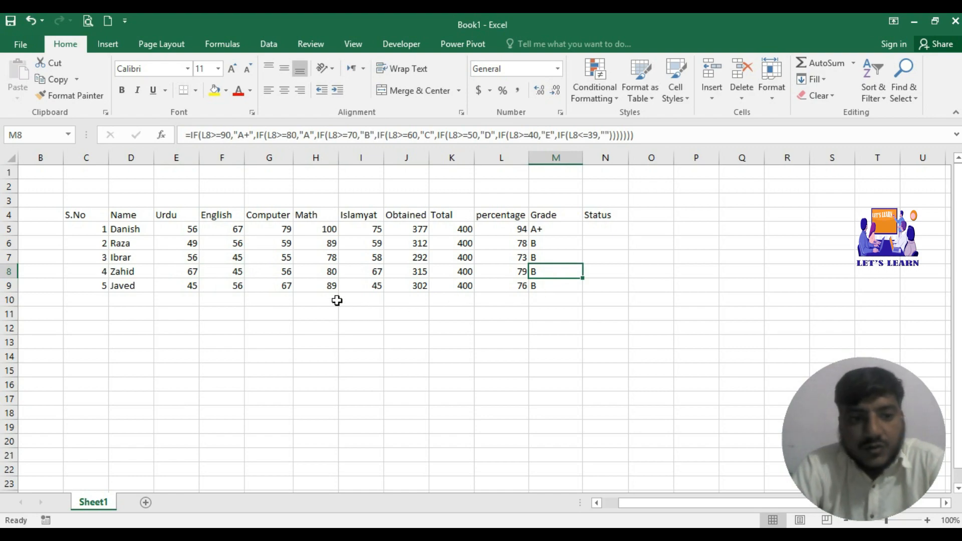
click(221, 272)
Step: Lower the fifth student's marks to 10 in E9, 23 in F9 and 30 in G9, checking the grade in M9
click(193, 289)
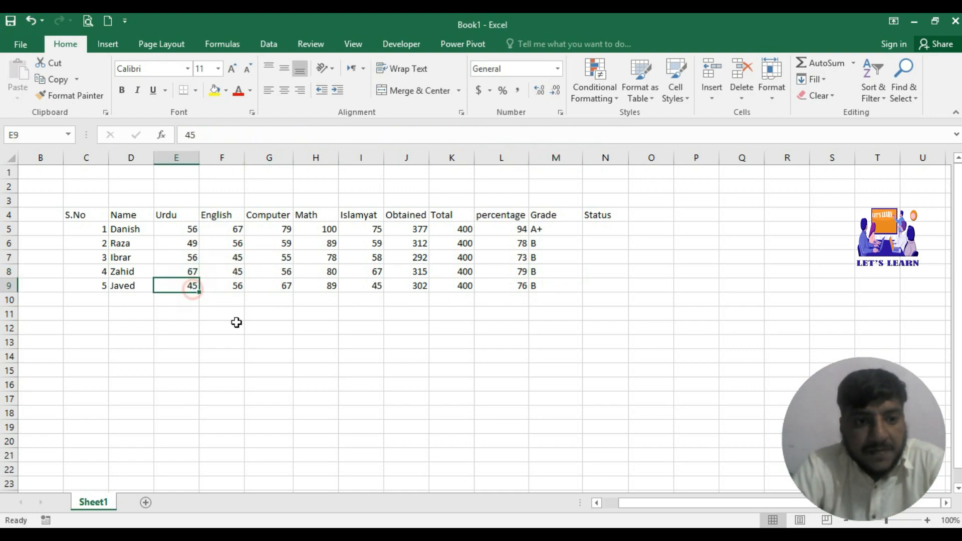
text(1)
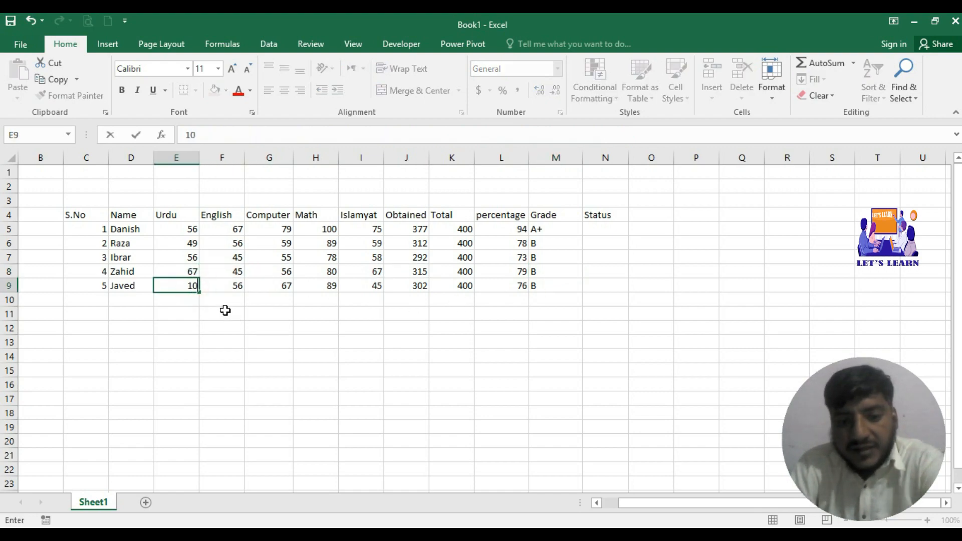
text(0)
key(Tab)
text(23)
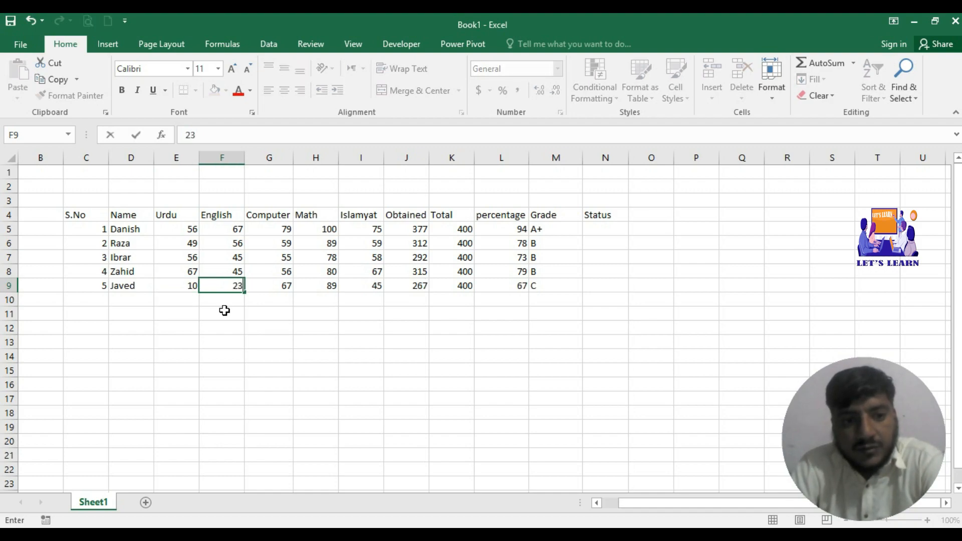
click(234, 310)
click(555, 285)
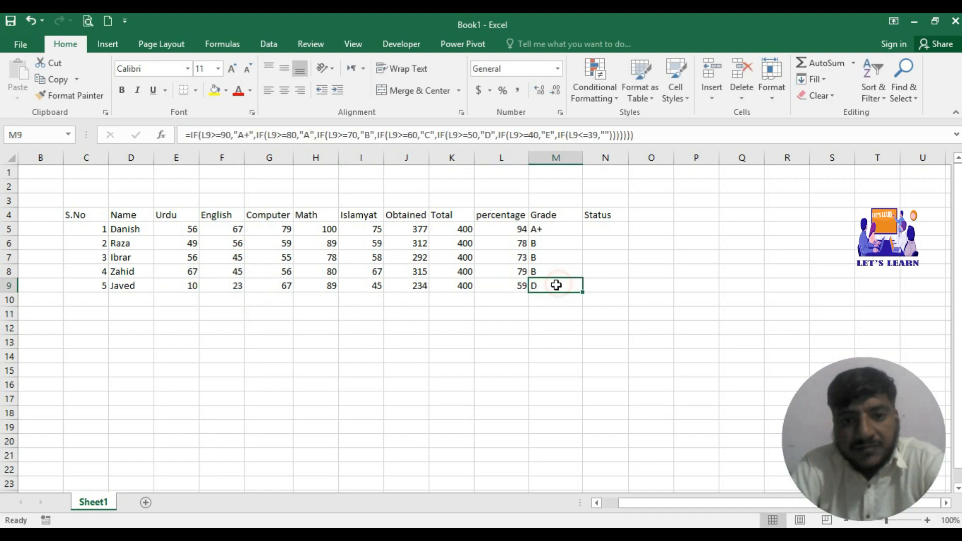
click(281, 290)
text(30)
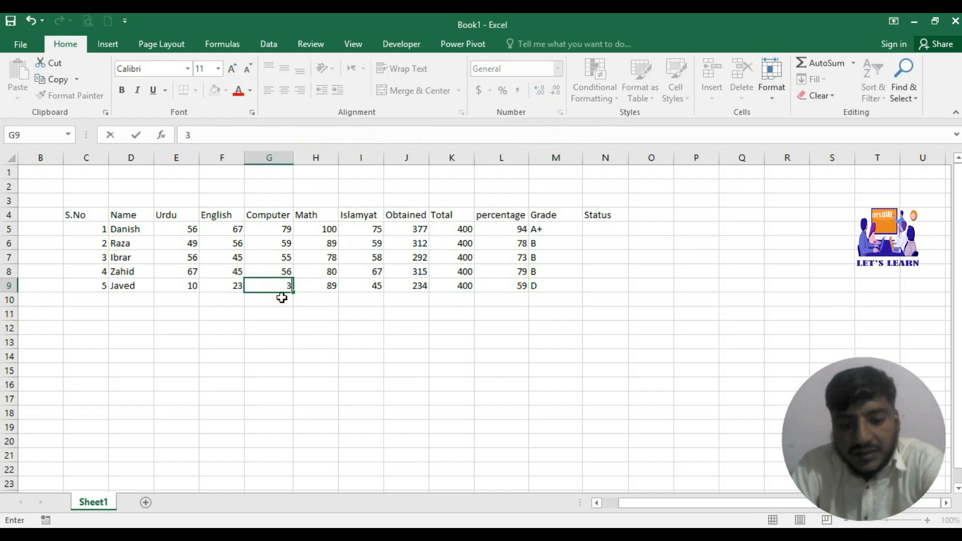
click(323, 335)
click(558, 289)
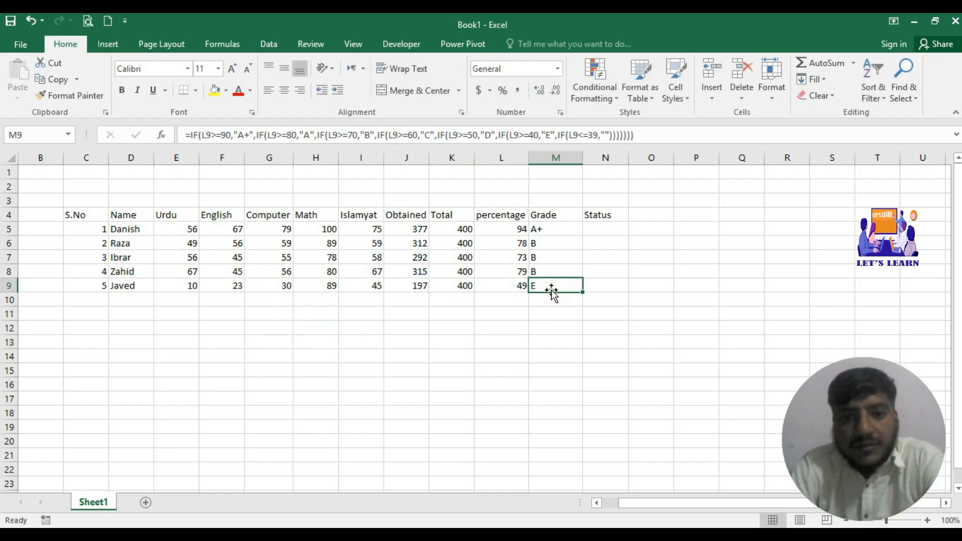
Step: Enter the status formula =IF(L5>=40,"pass","fail") in N5
click(598, 228)
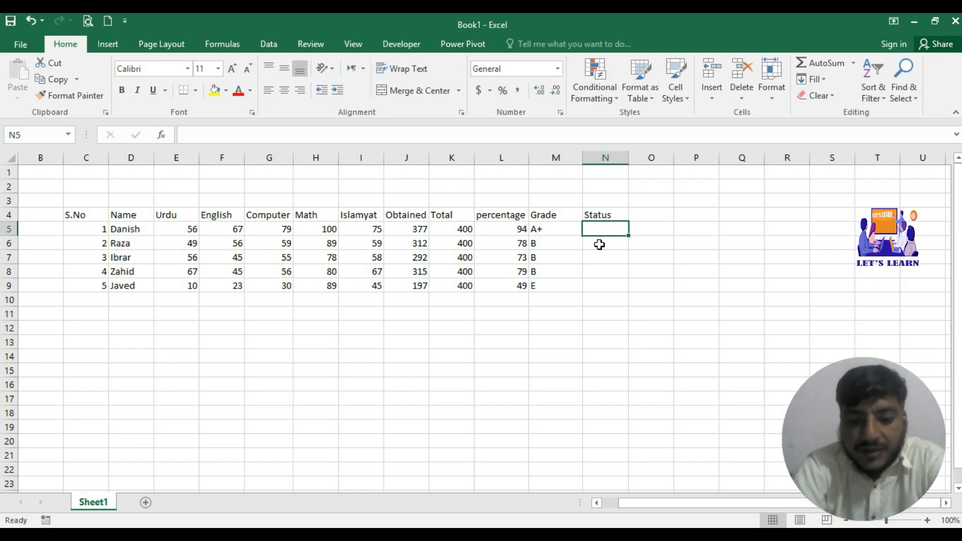
text(=if()
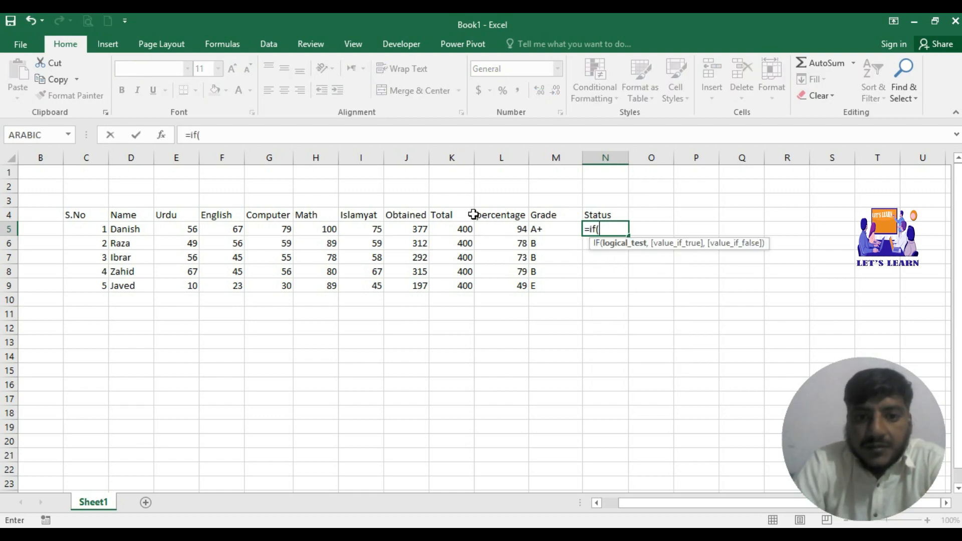
click(508, 230)
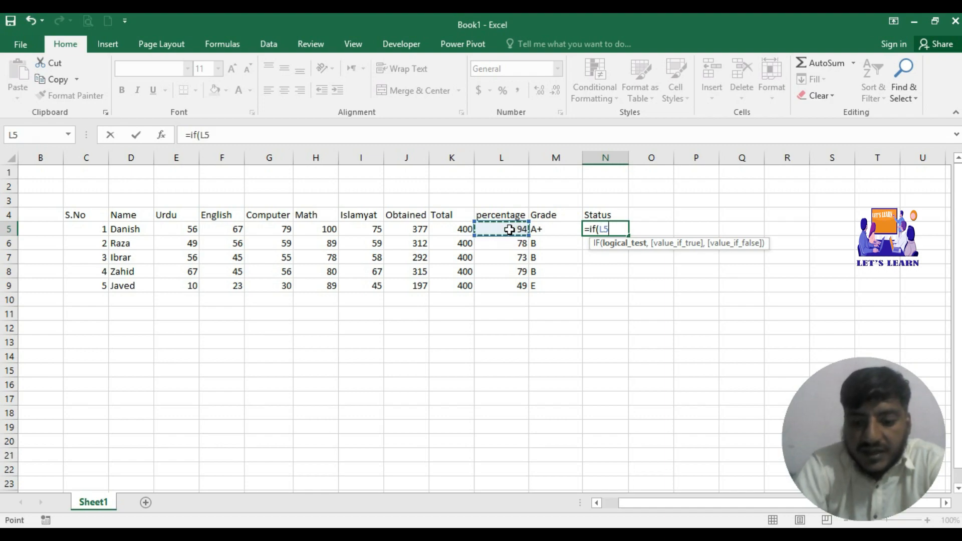
text(>=40)
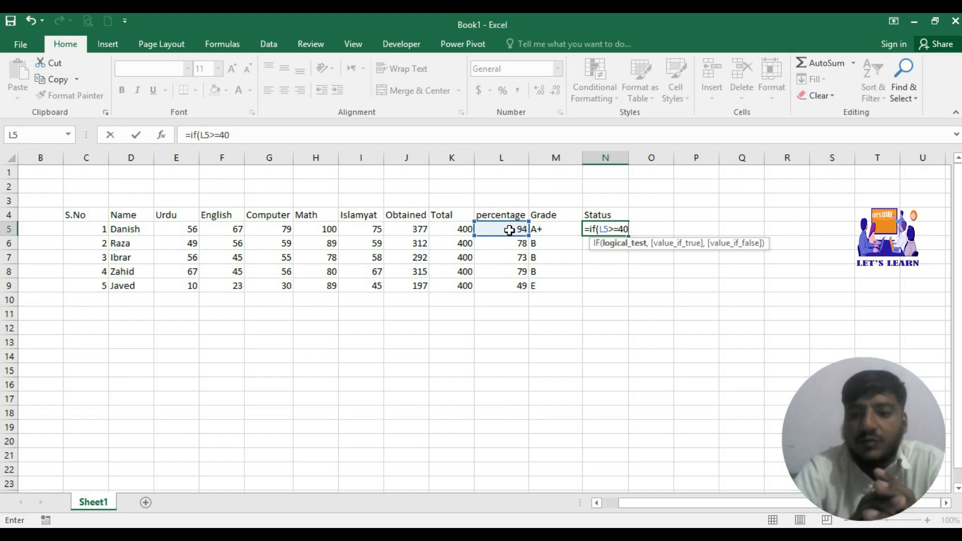
text(,"pass)
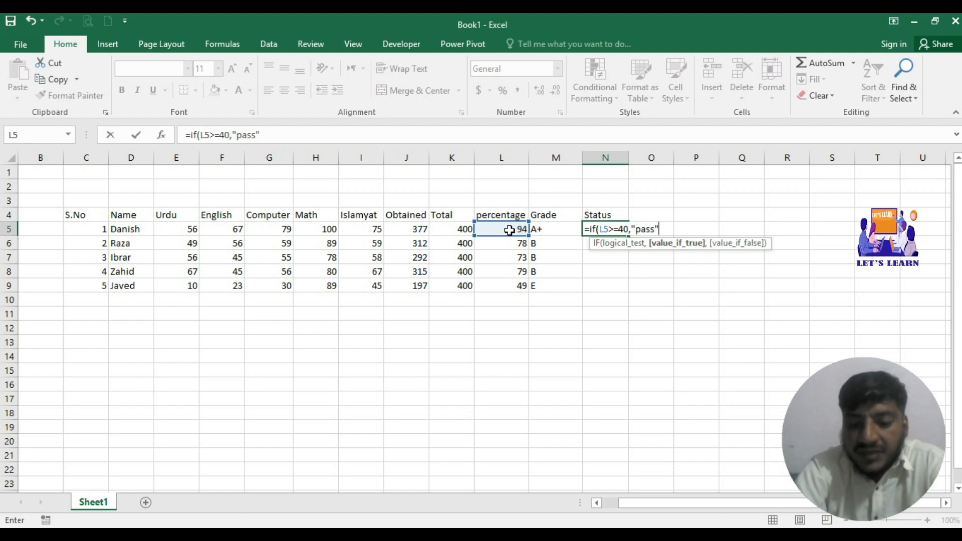
text(,"fail)
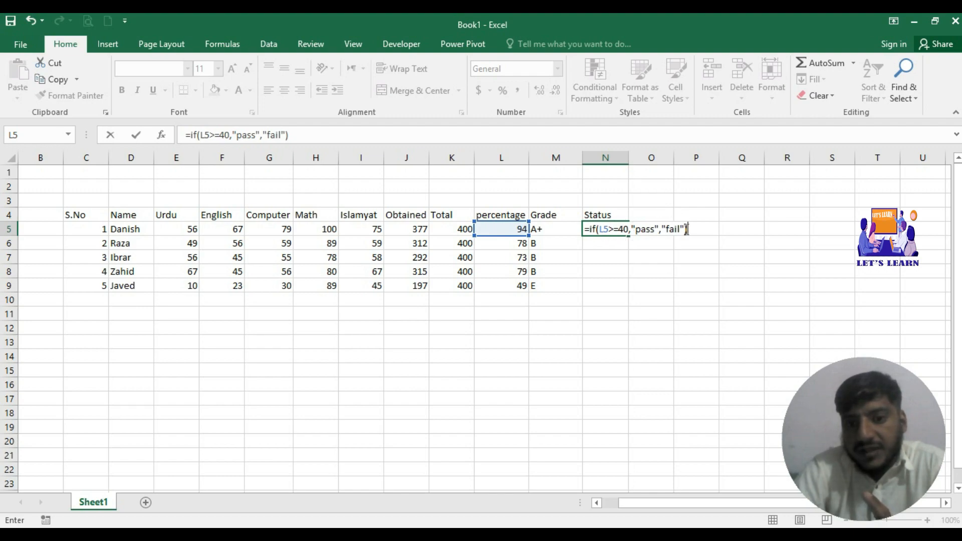
key(Return)
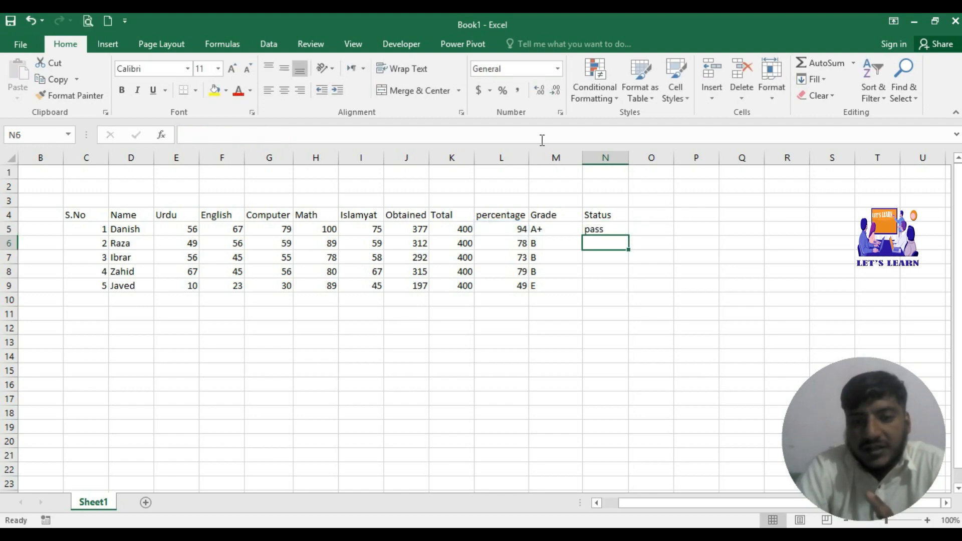
Step: Fill the N5 status formula down to N9 and check the statuses of the first and last students
click(616, 231)
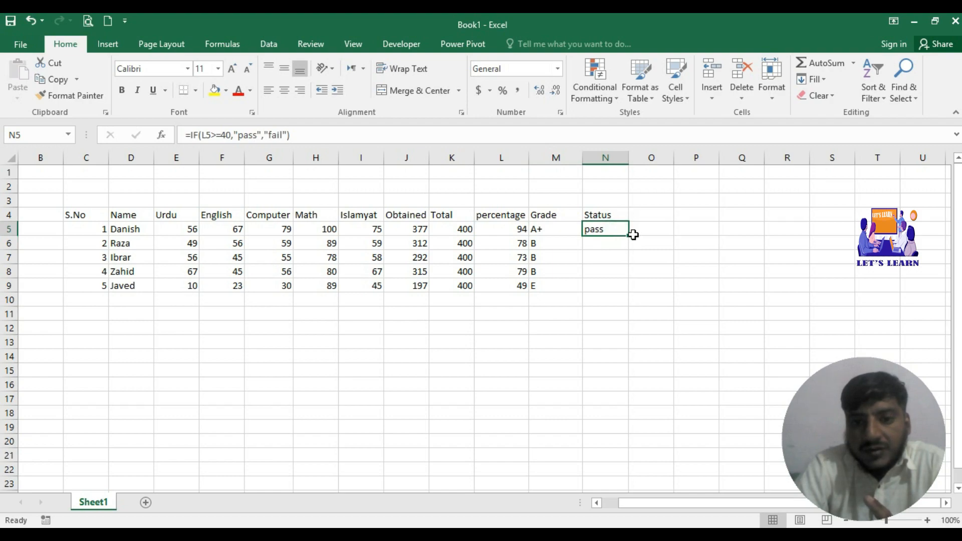
drag(630, 238, 629, 294)
click(593, 232)
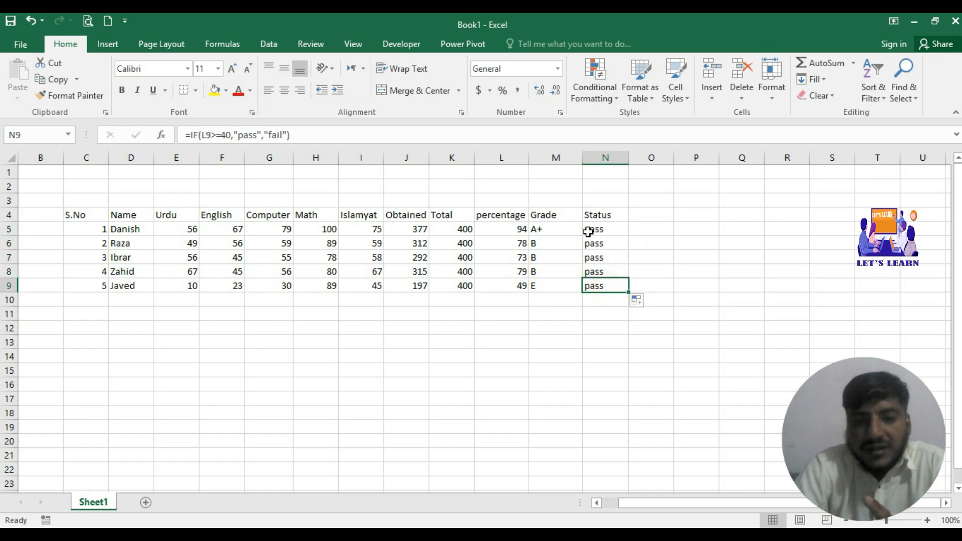
click(601, 288)
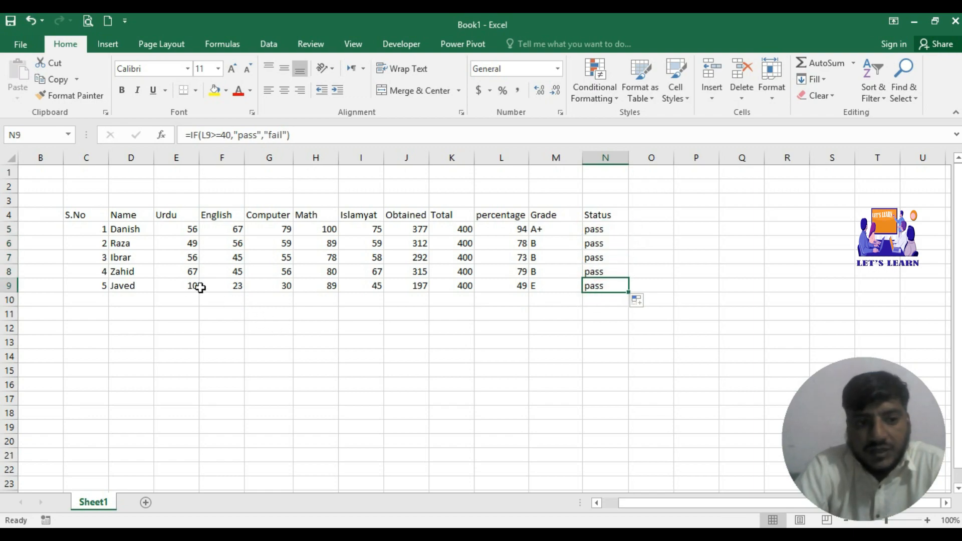
Step: Set the fifth student's Math mark in H9 to 30 and check the status in N9
click(321, 286)
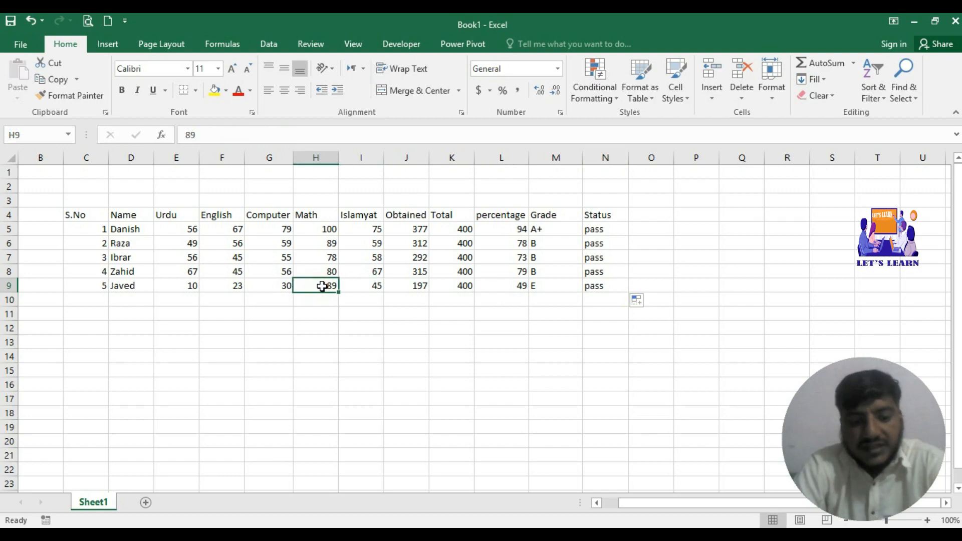
text(3)
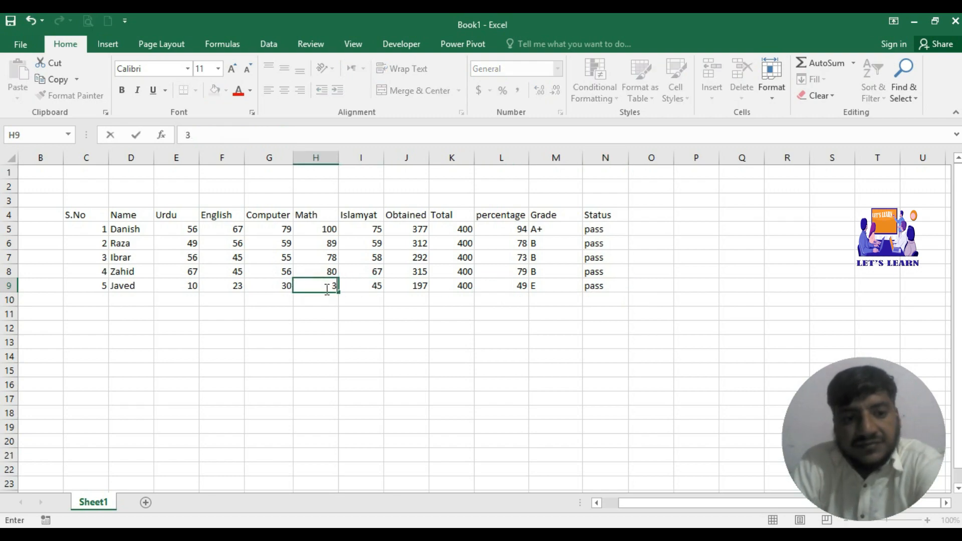
text(0)
click(366, 299)
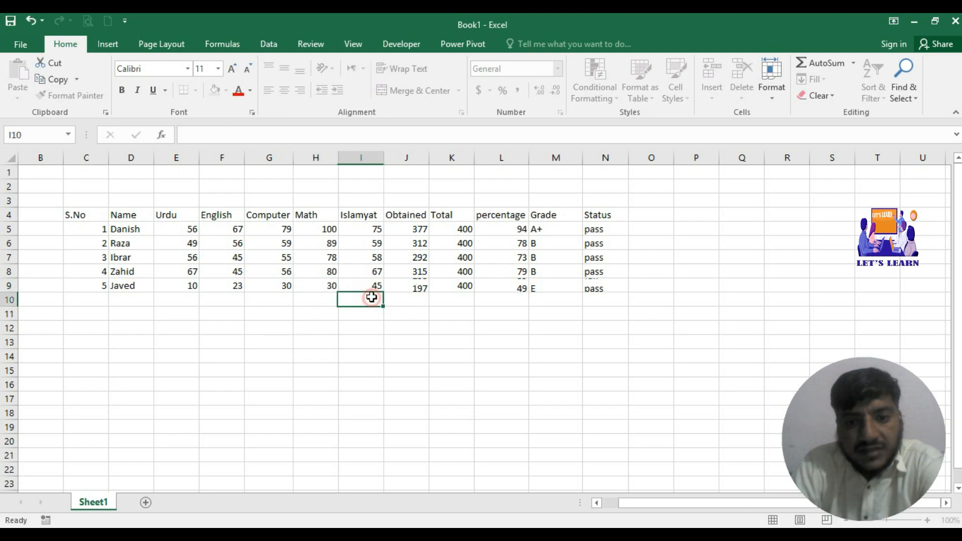
click(373, 290)
click(591, 288)
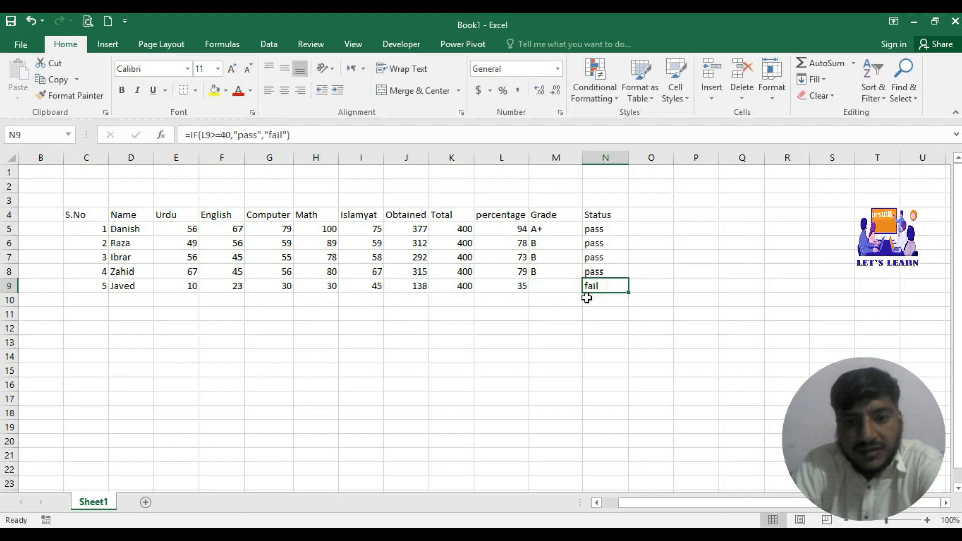
Step: Test the status formula with a Math mark of 56 in H9, and restore the mark to 30
click(331, 286)
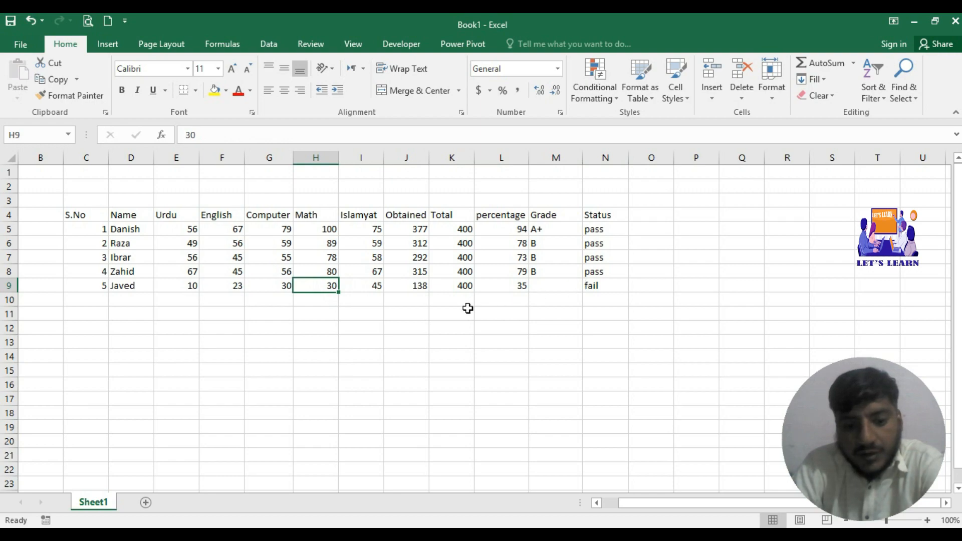
text(56)
click(357, 327)
click(597, 286)
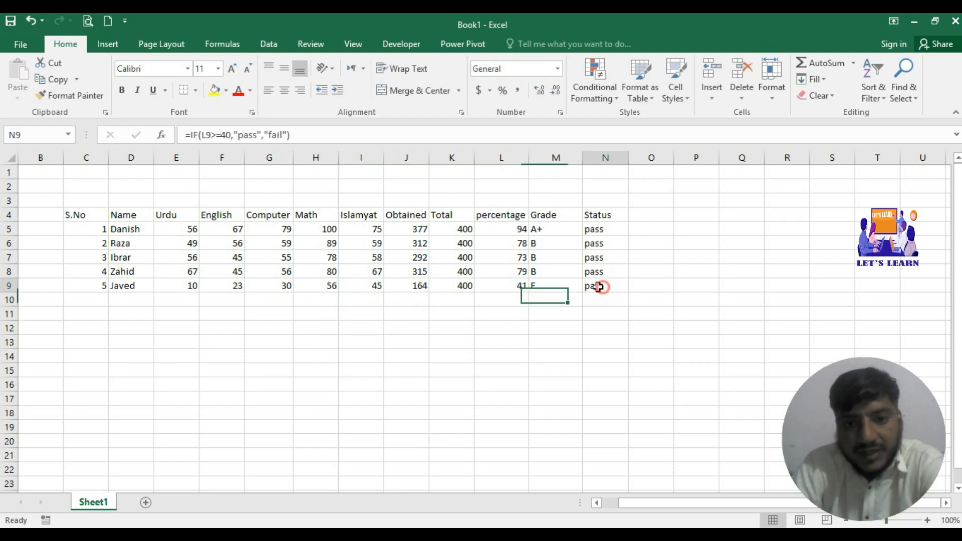
click(324, 289)
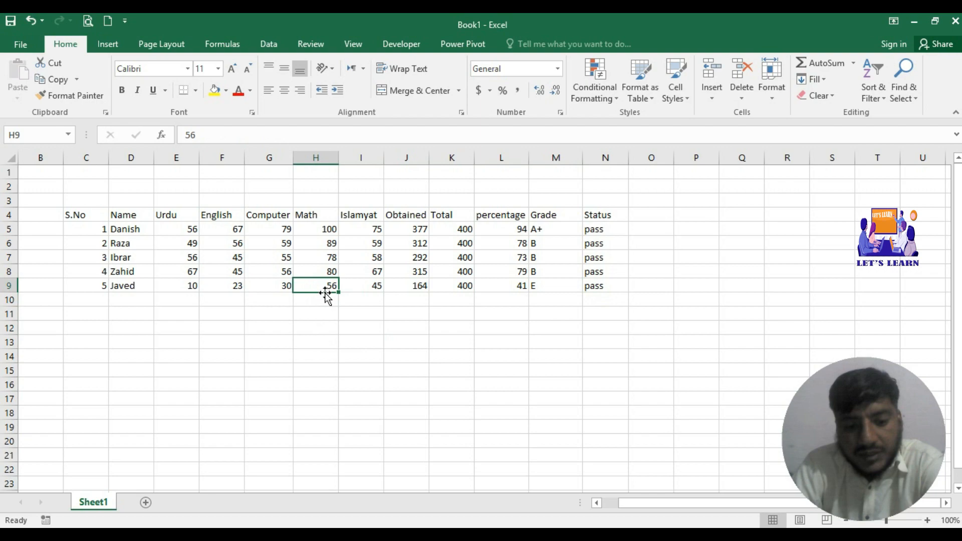
text(30)
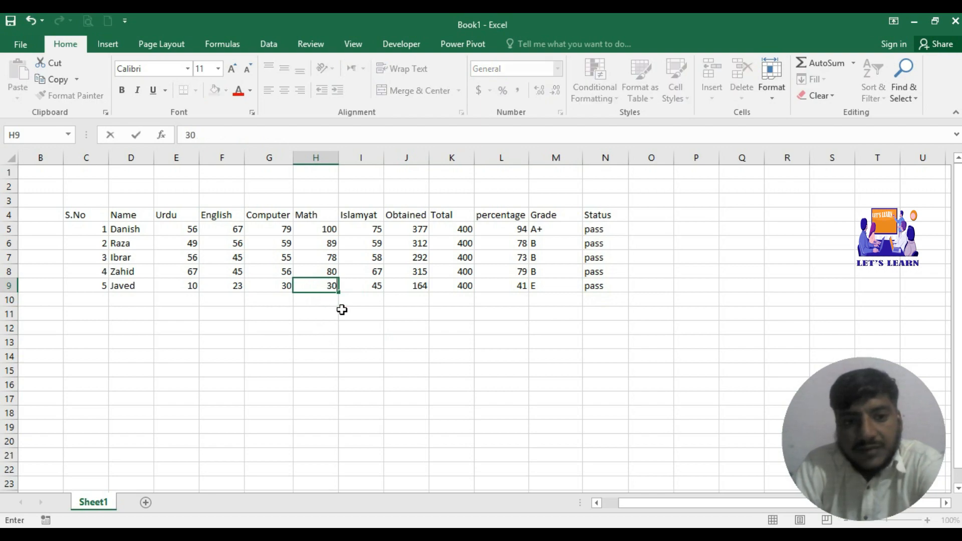
click(348, 313)
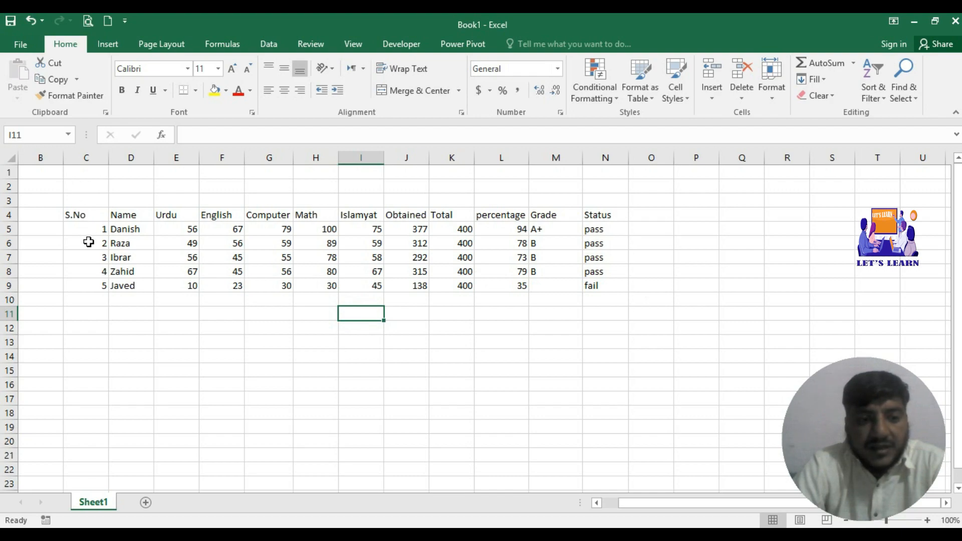
Step: Center the serial numbers in C5:C9, and center and bold the header row C4:N4
drag(84, 227, 98, 285)
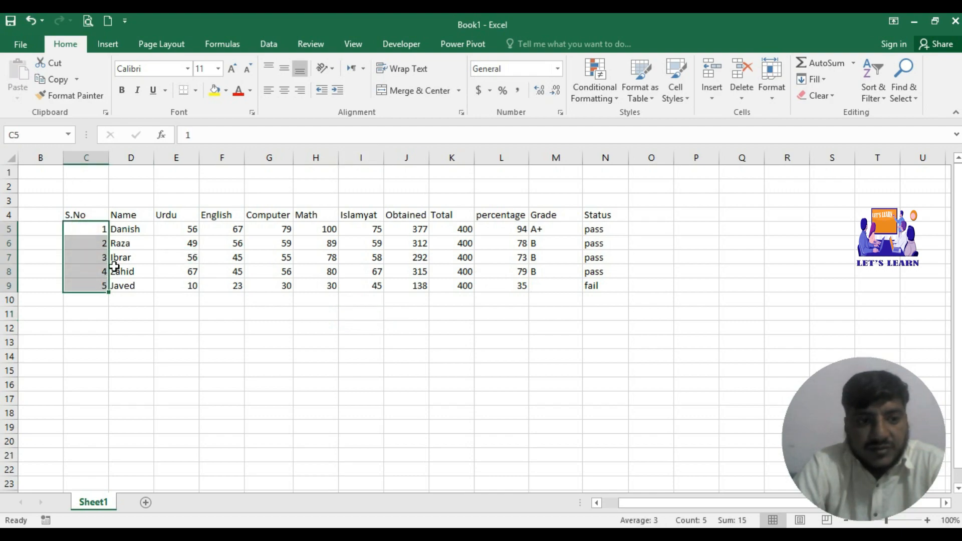
click(282, 92)
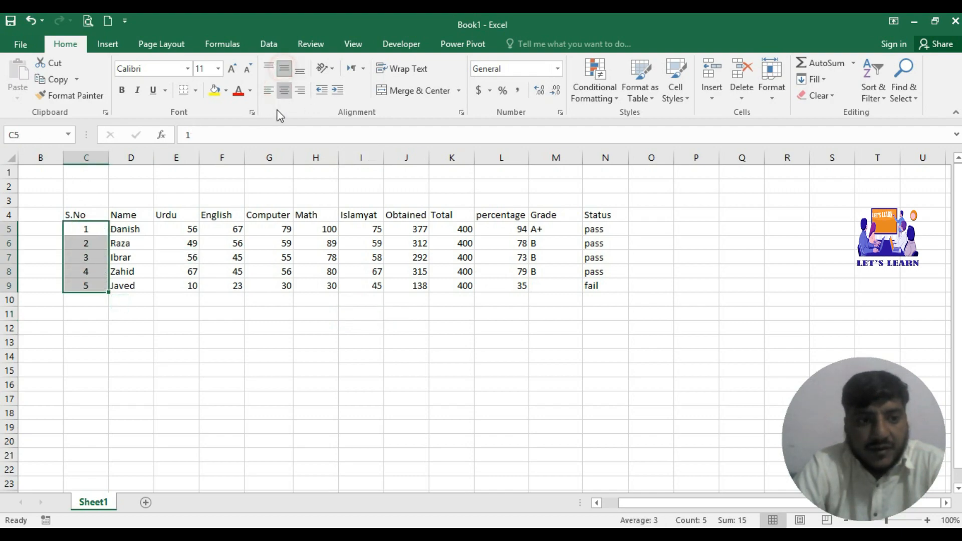
click(78, 214)
drag(102, 214, 596, 215)
click(284, 90)
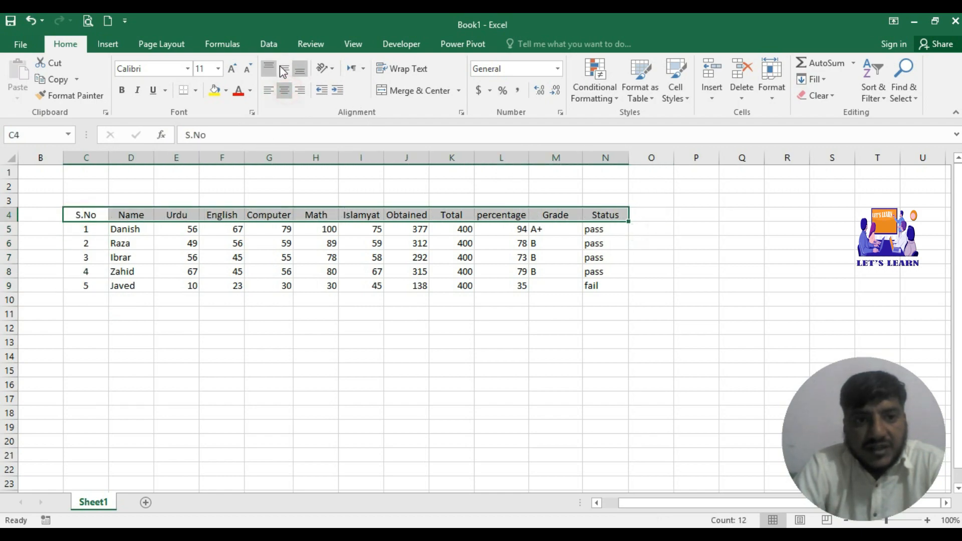
click(284, 69)
click(121, 92)
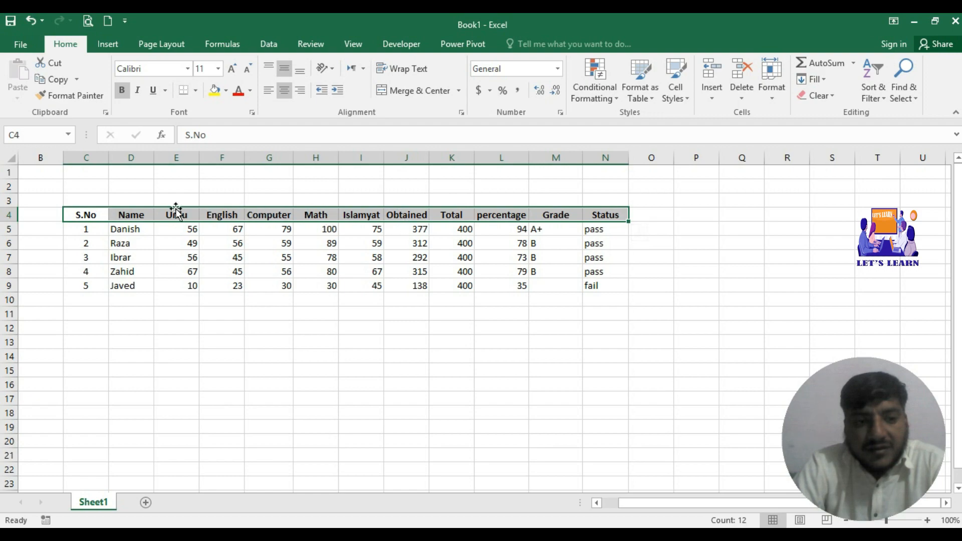
Step: Merge and center the range C1:N3 above the header row into one title cell
drag(76, 186, 171, 201)
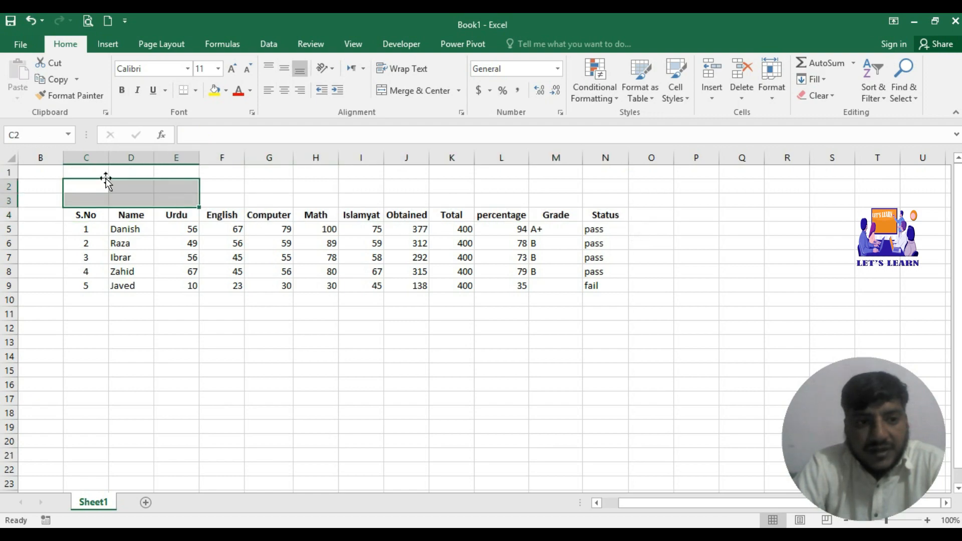
click(90, 172)
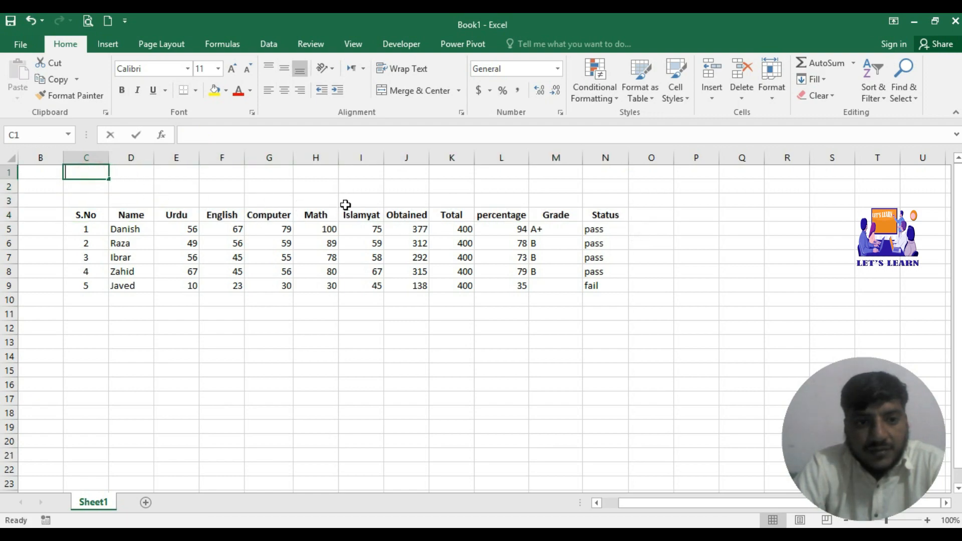
drag(83, 176, 594, 198)
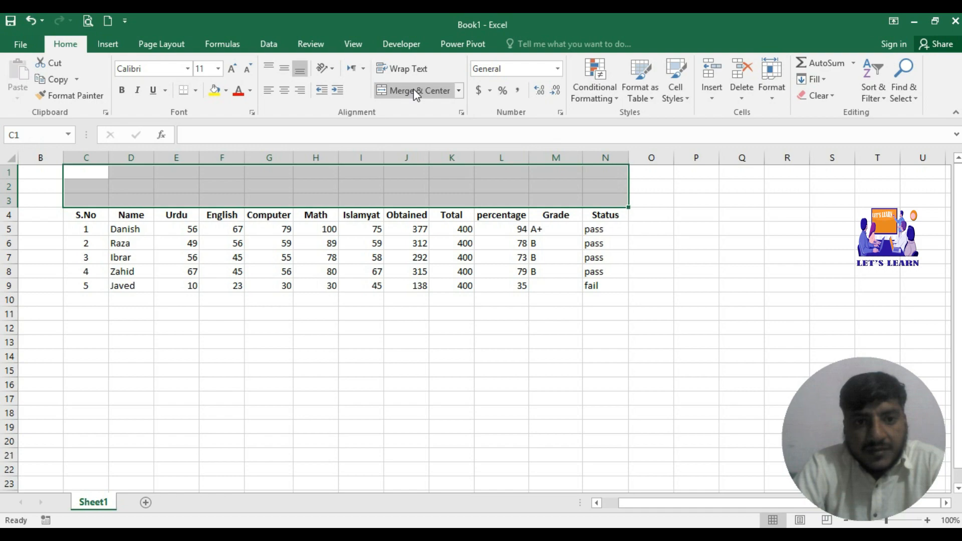
click(457, 90)
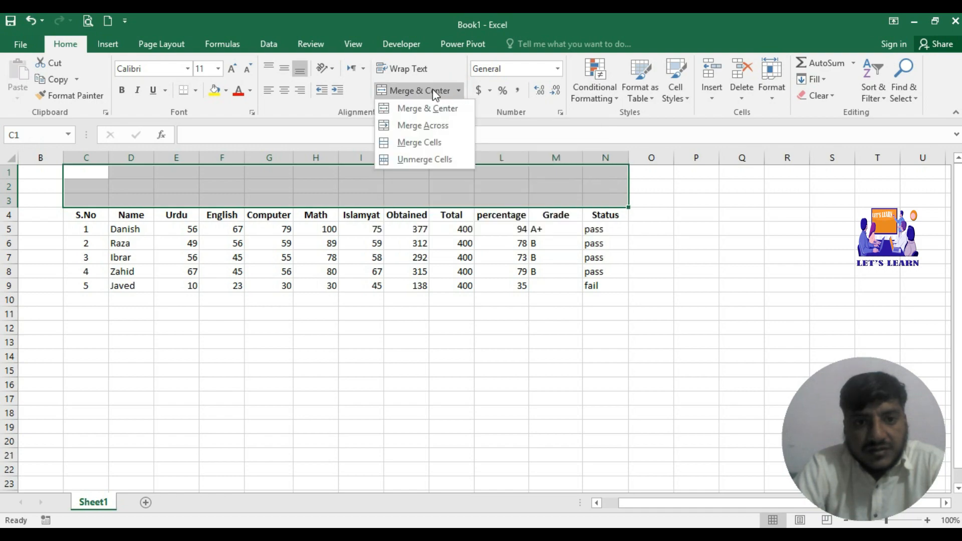
click(429, 109)
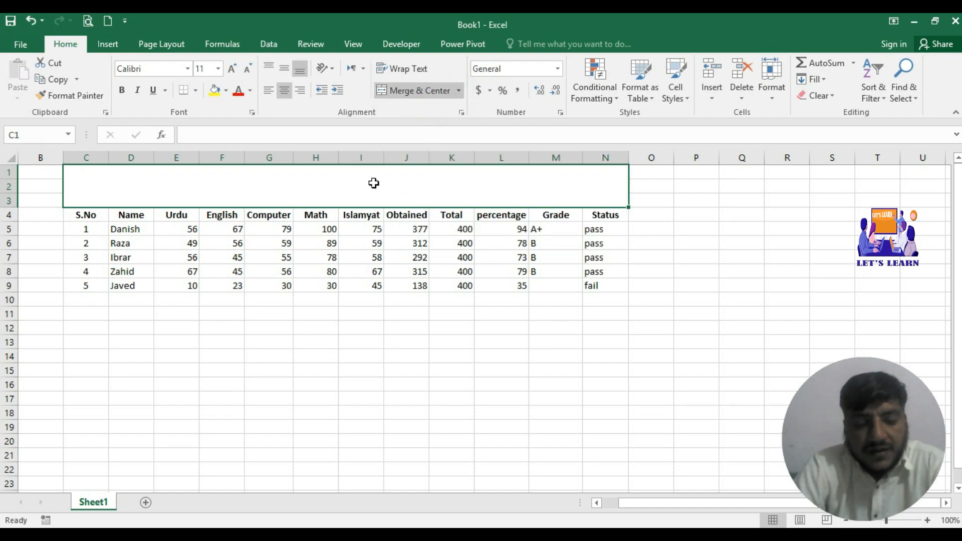
Step: Insert a blank row above row 1, over the merged title cell
click(10, 171)
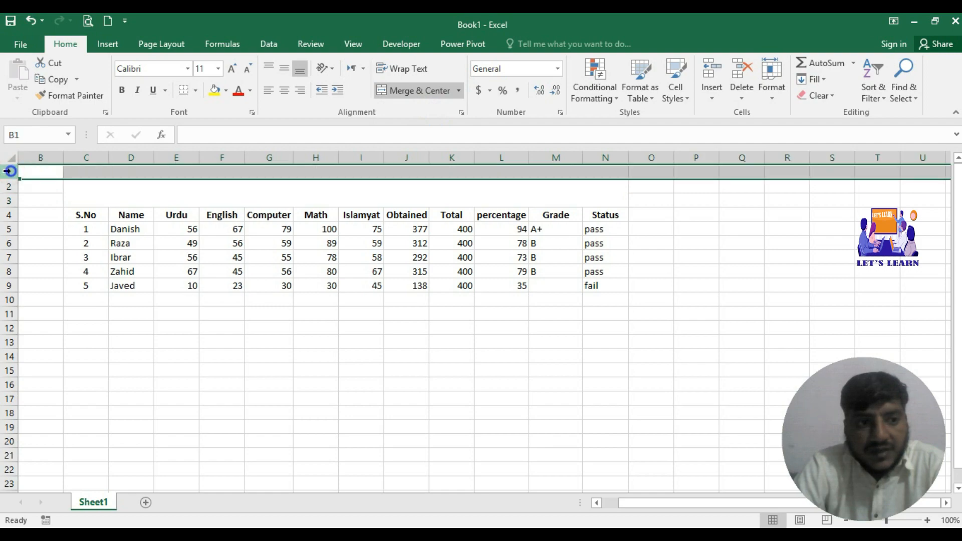
right_click(10, 172)
click(65, 271)
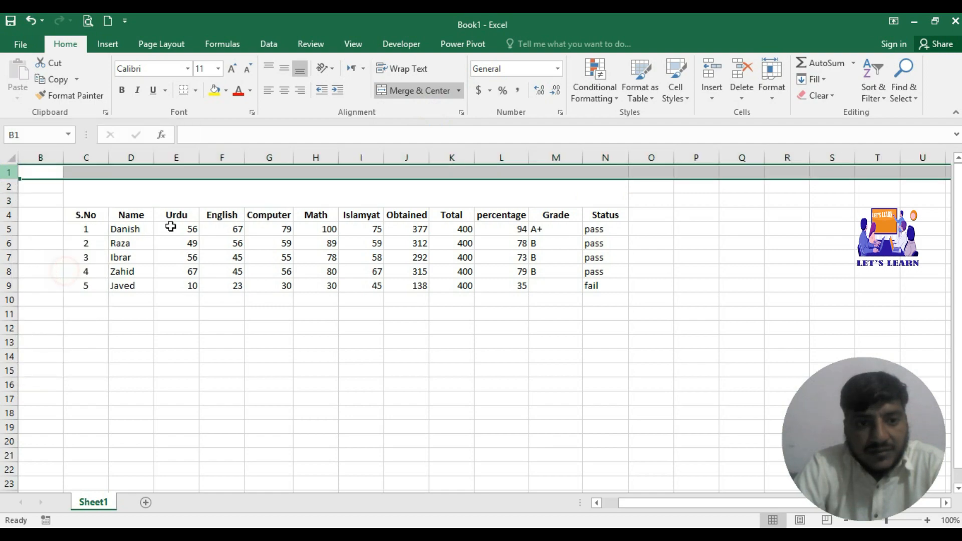
Step: Enter "Govt High School Lalamusa Multiple students Restul Sheet" as the title in the merged cell C2
click(234, 208)
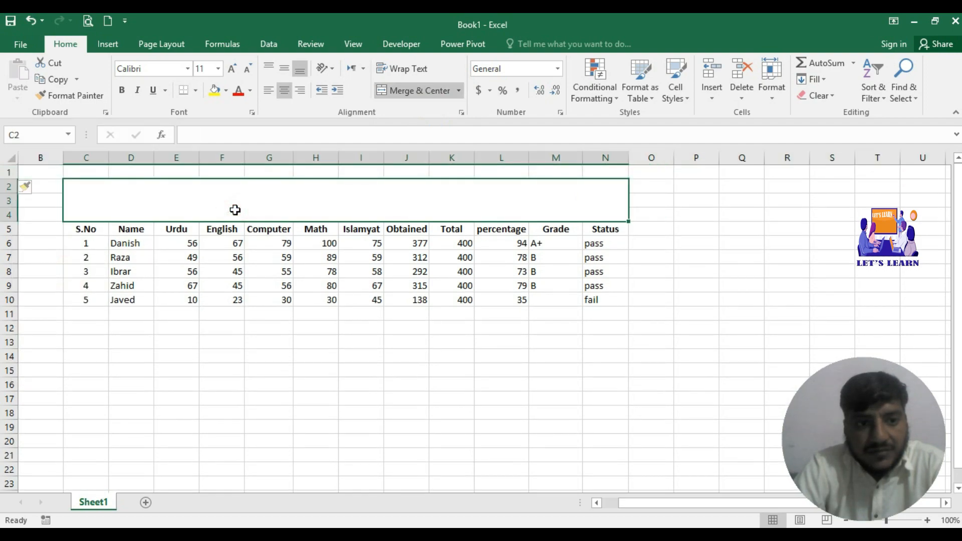
double_click(275, 198)
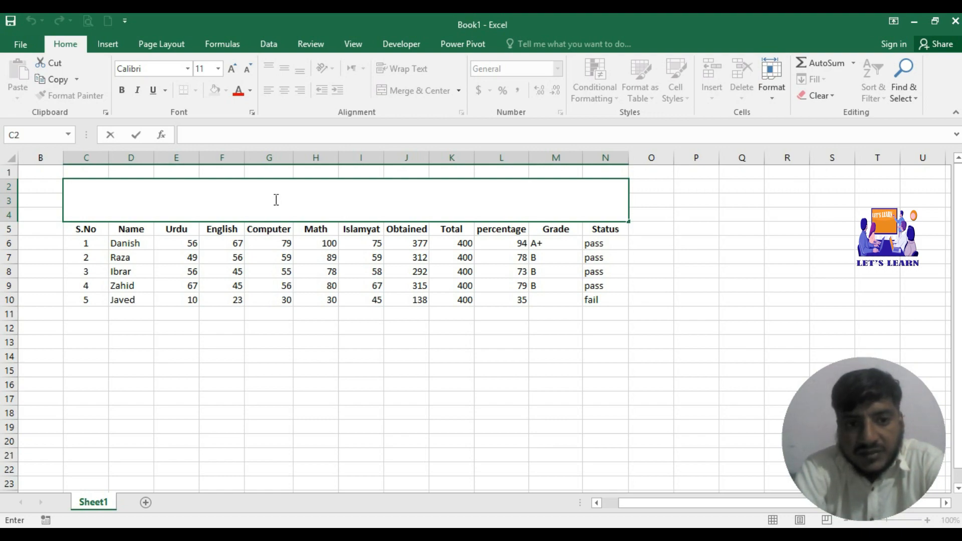
text(O)
text(Govt)
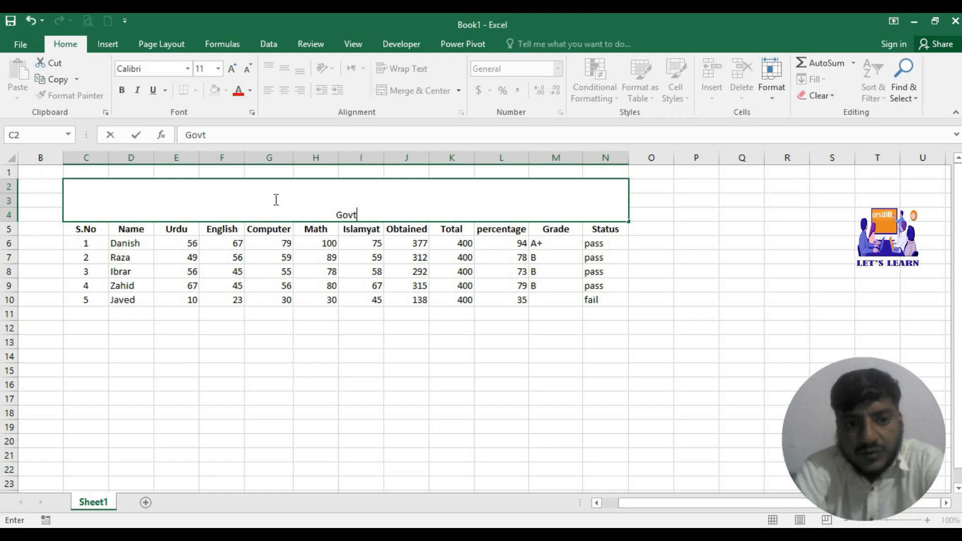
text( Hight)
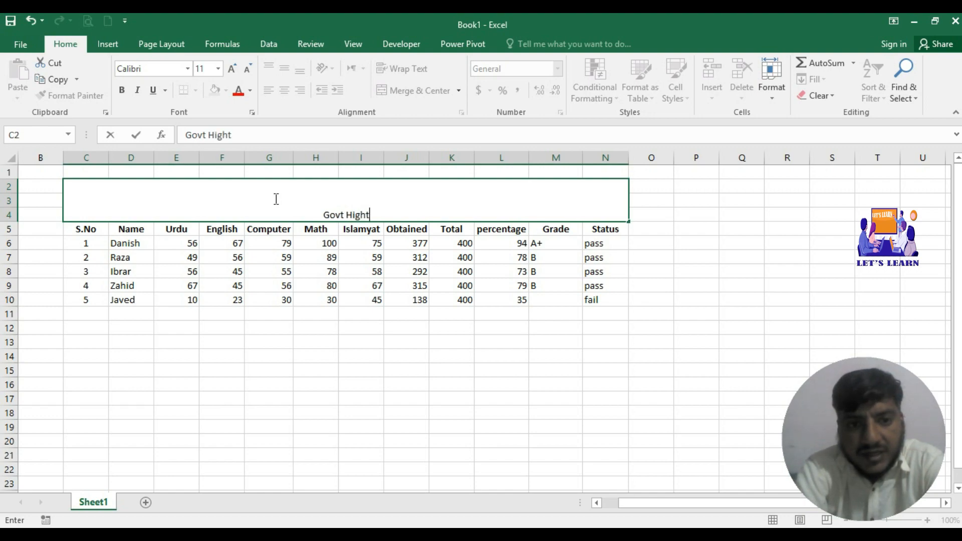
key(BackSpace)
text(School L)
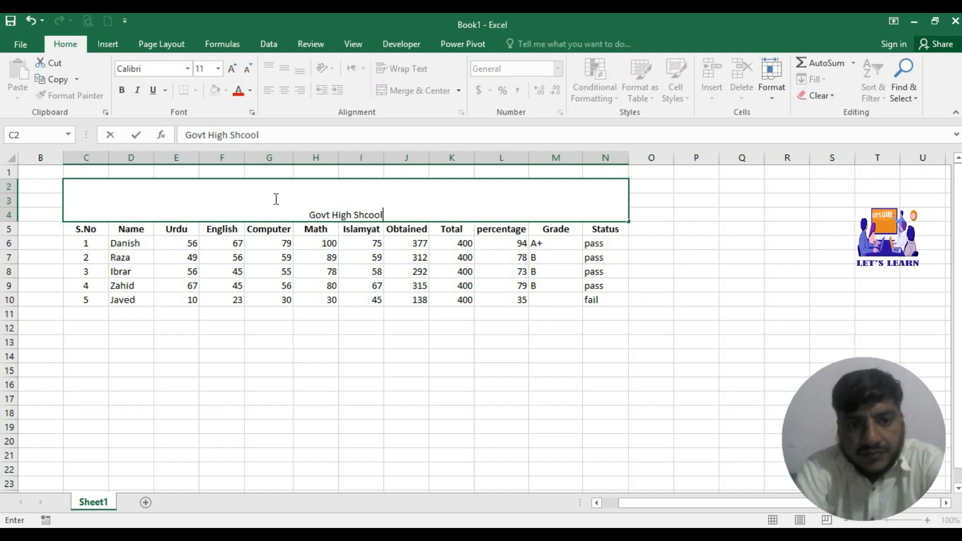
text(alamusa)
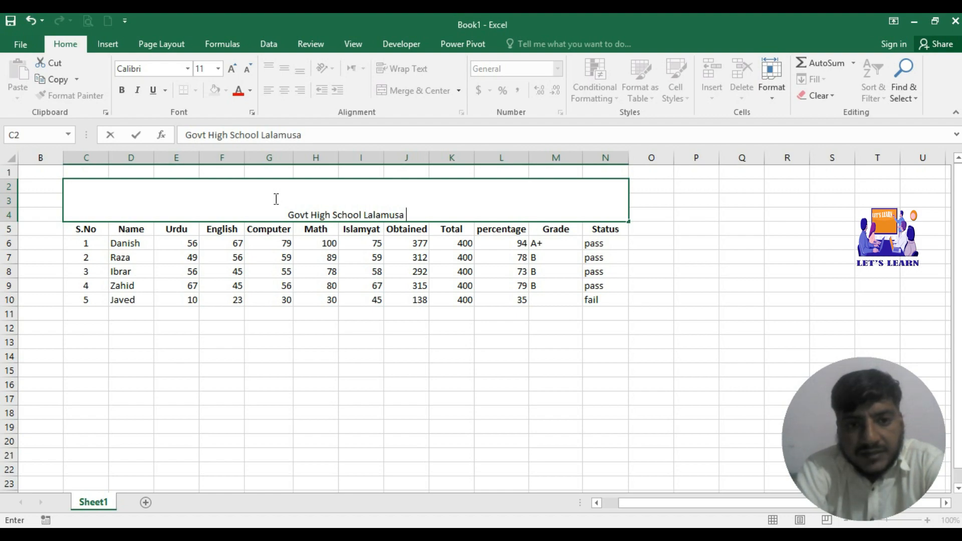
text( M)
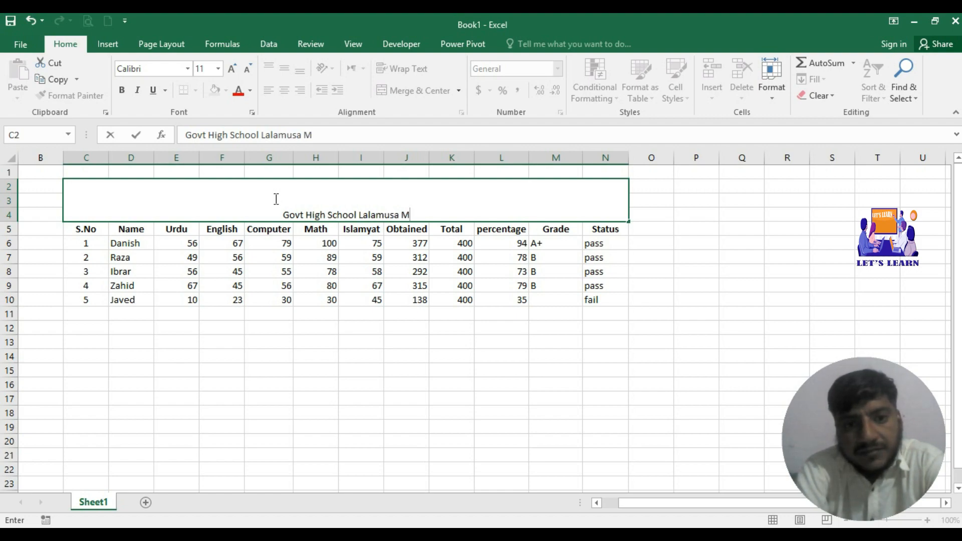
text(ultip)
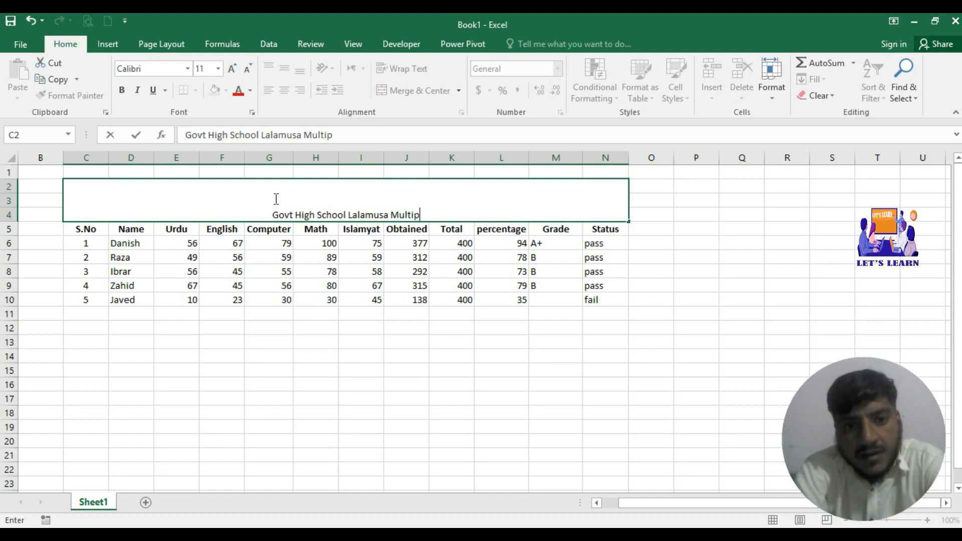
text(le students)
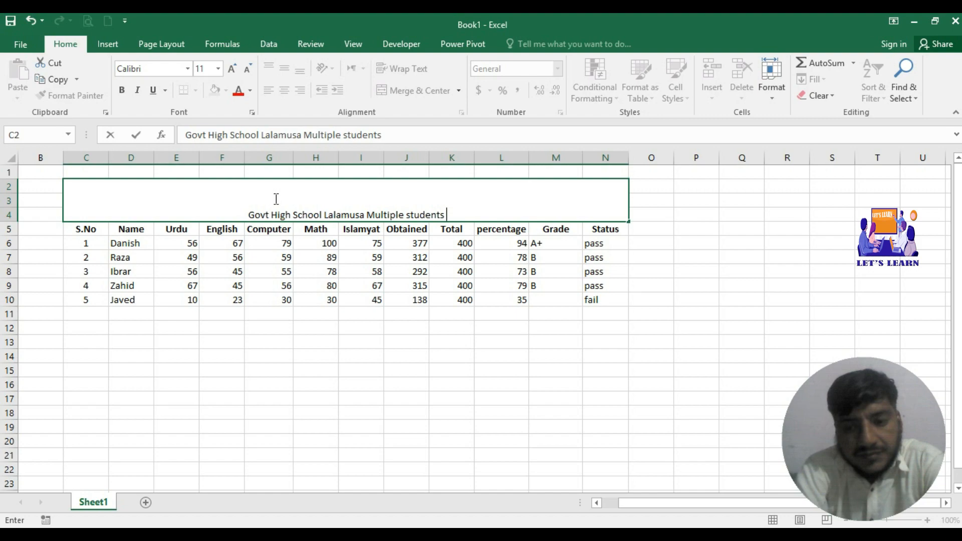
text( Restul)
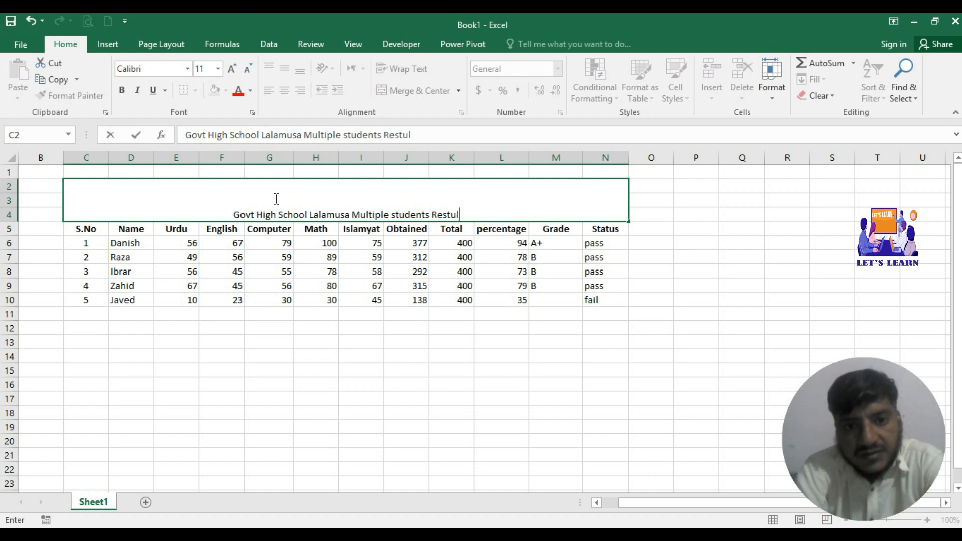
text( Sheet)
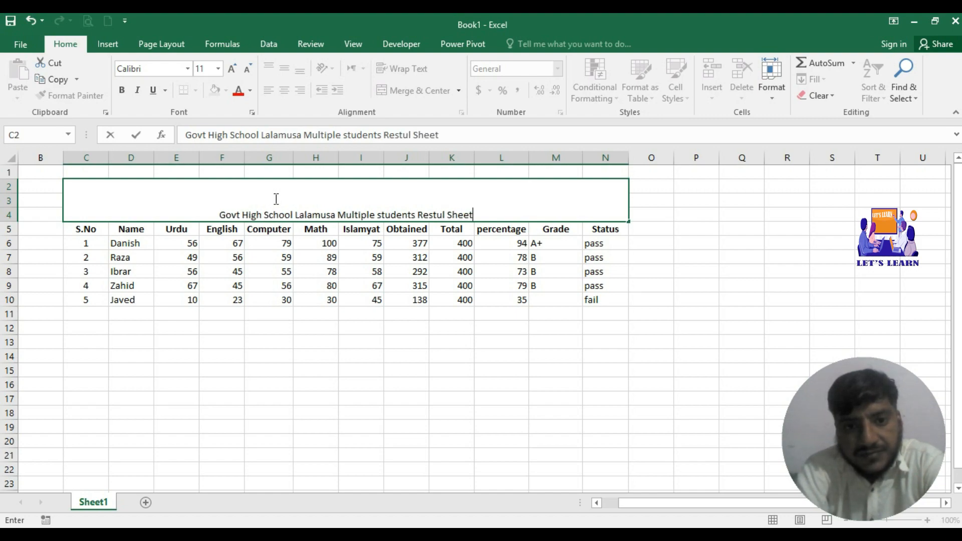
click(361, 326)
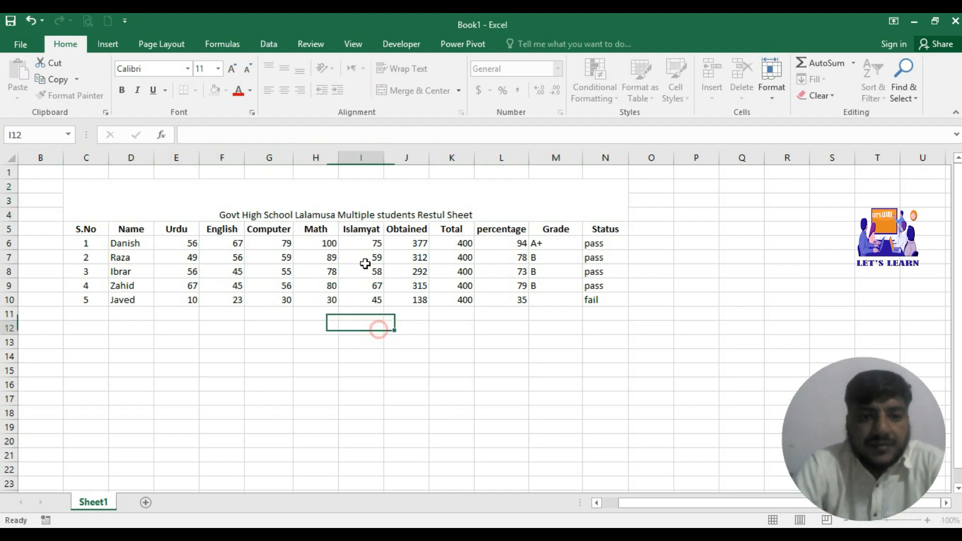
Step: Enlarge the title text in C2 to font size 22 and make it bold
click(351, 216)
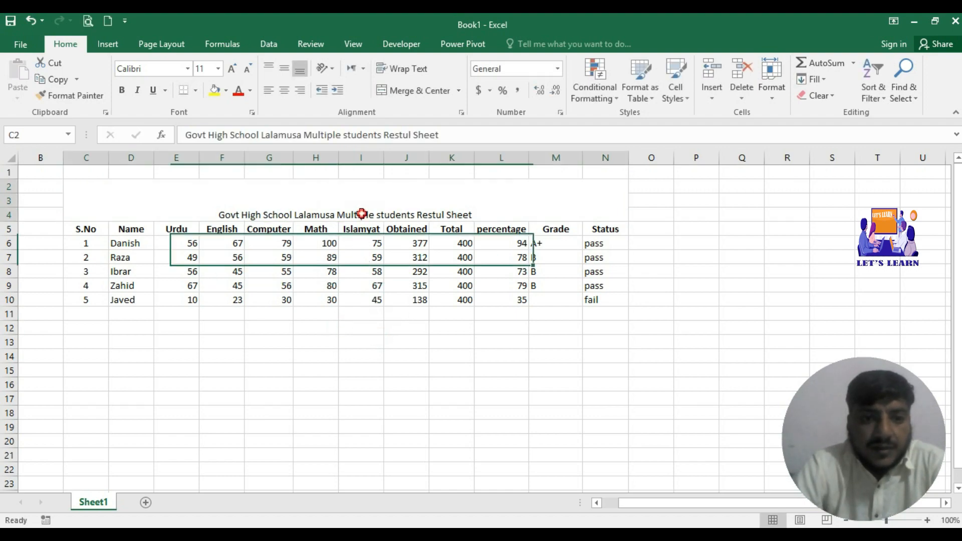
click(230, 69)
click(231, 69)
click(230, 69)
click(230, 69)
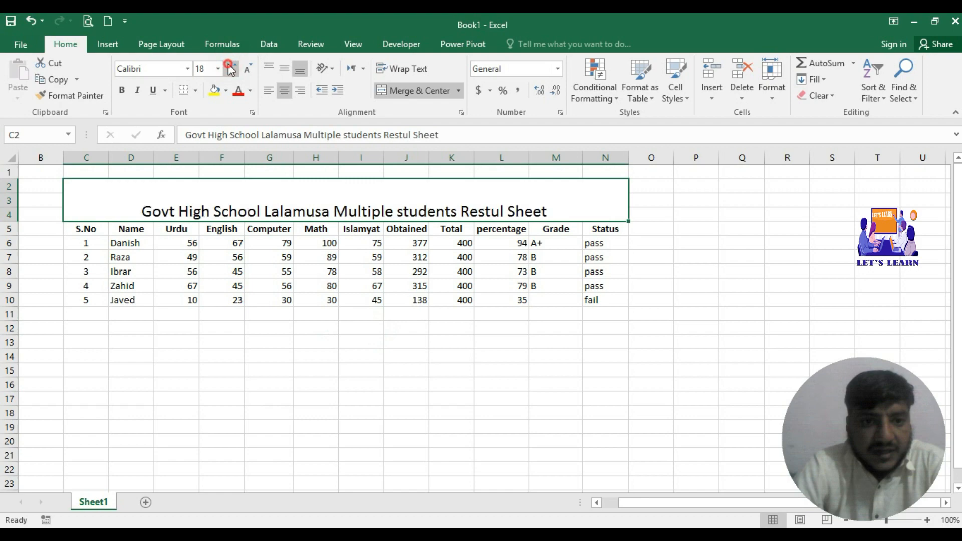
click(230, 69)
click(230, 69)
click(123, 91)
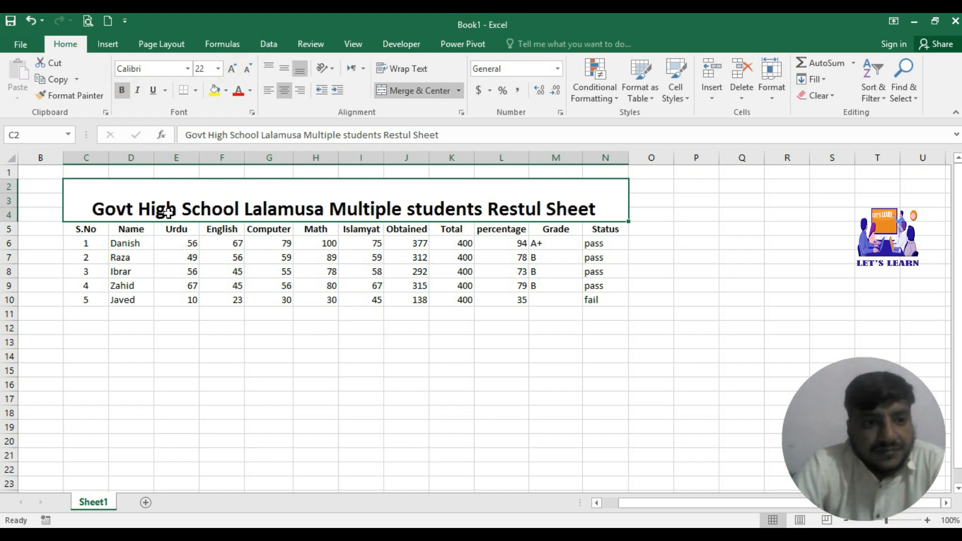
Step: Apply All Borders to the whole marksheet, from the title down to the fifth student's row (C2:N10)
drag(163, 192, 168, 303)
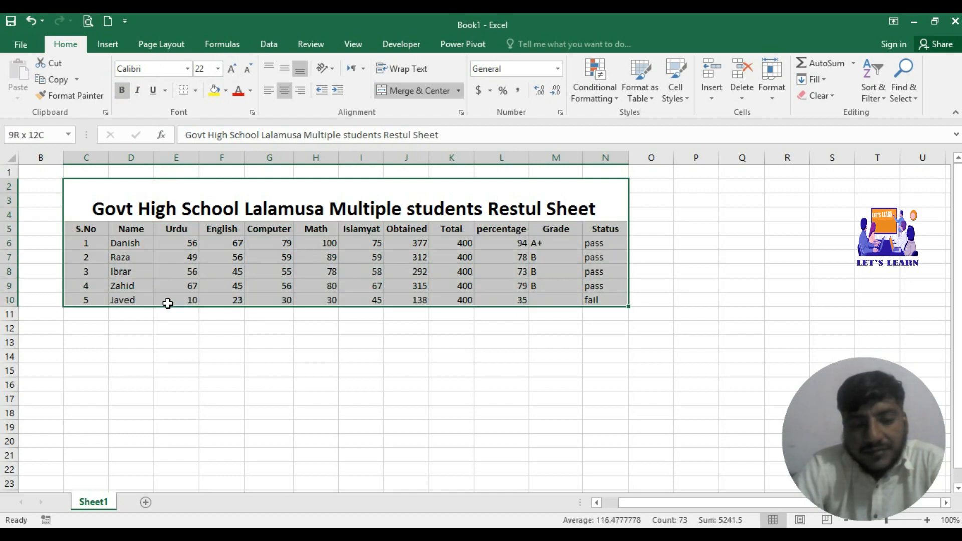
drag(168, 303, 194, 297)
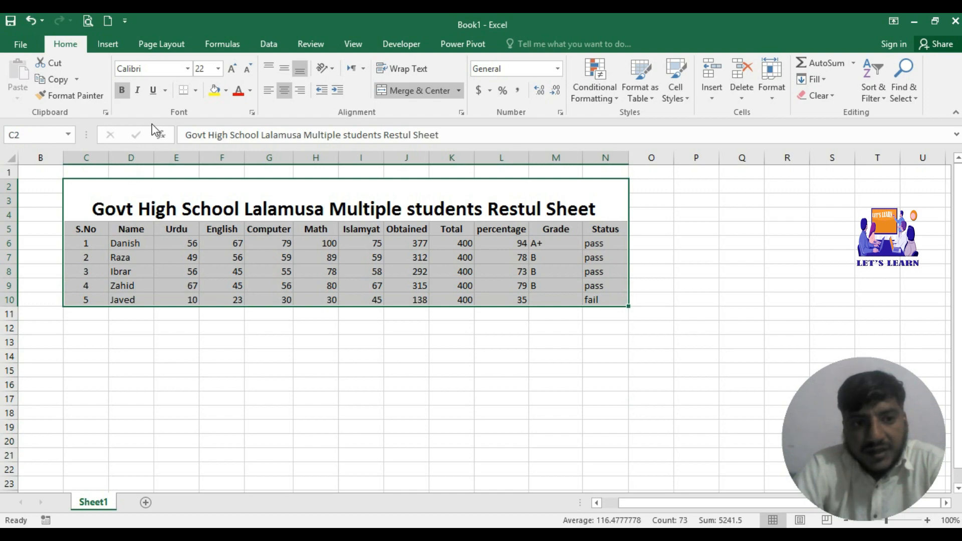
click(195, 90)
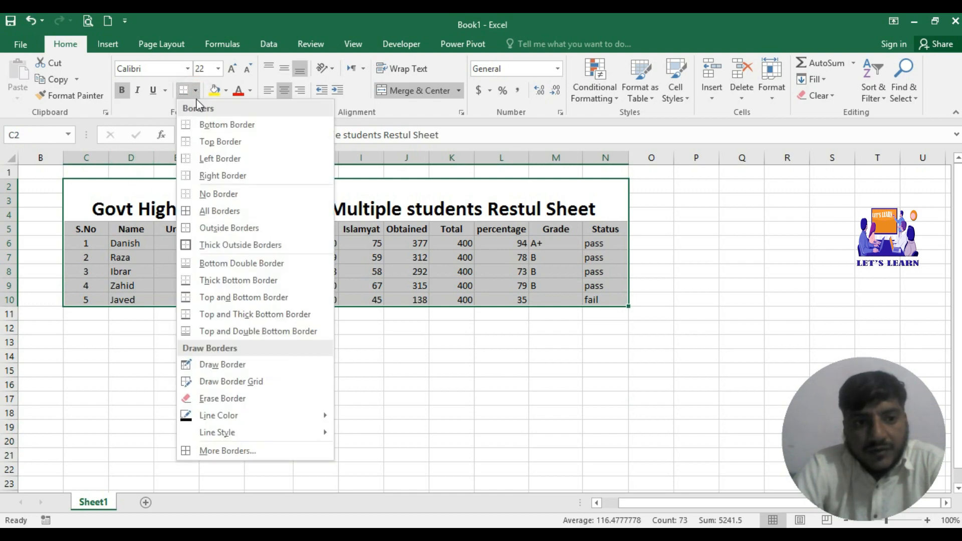
click(236, 212)
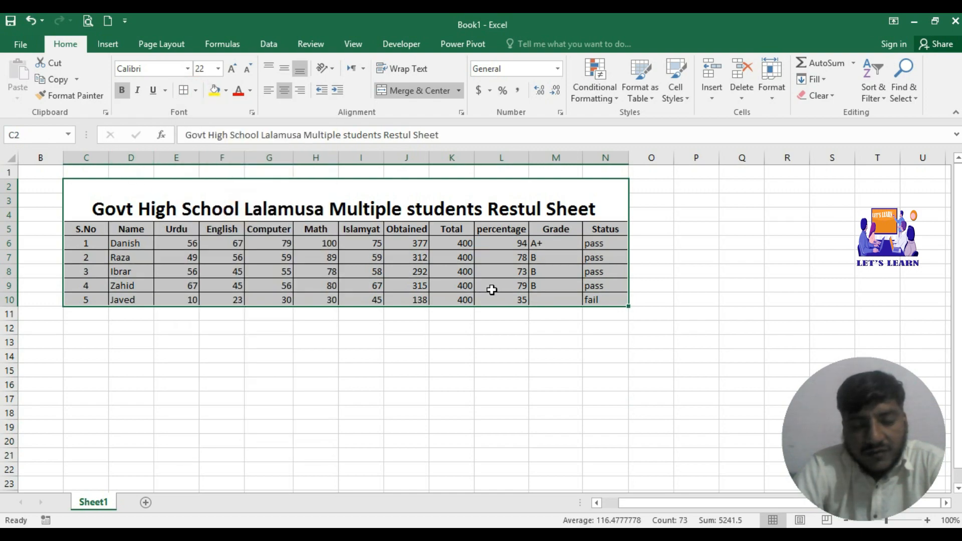
click(463, 331)
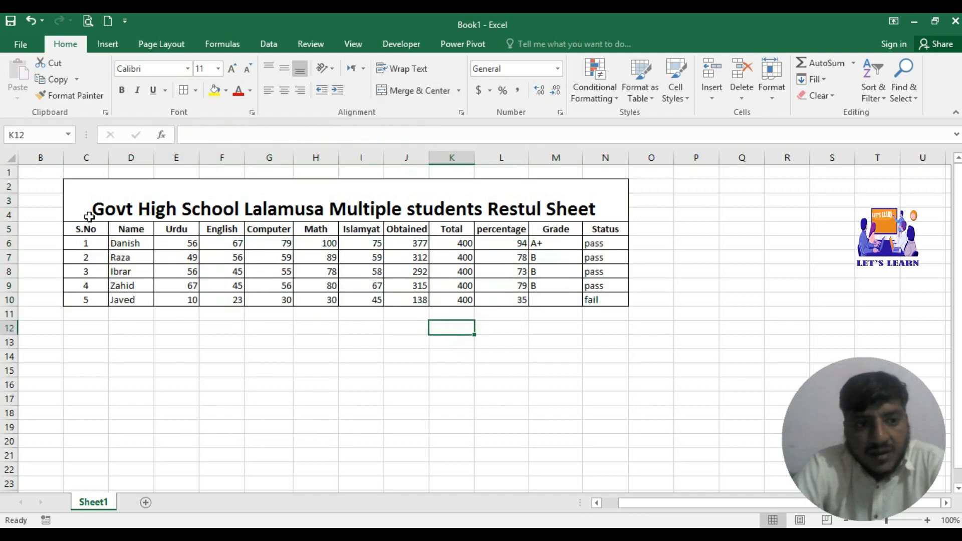
Step: Fill the title cell C2 with standard green and set its text color to white
click(87, 195)
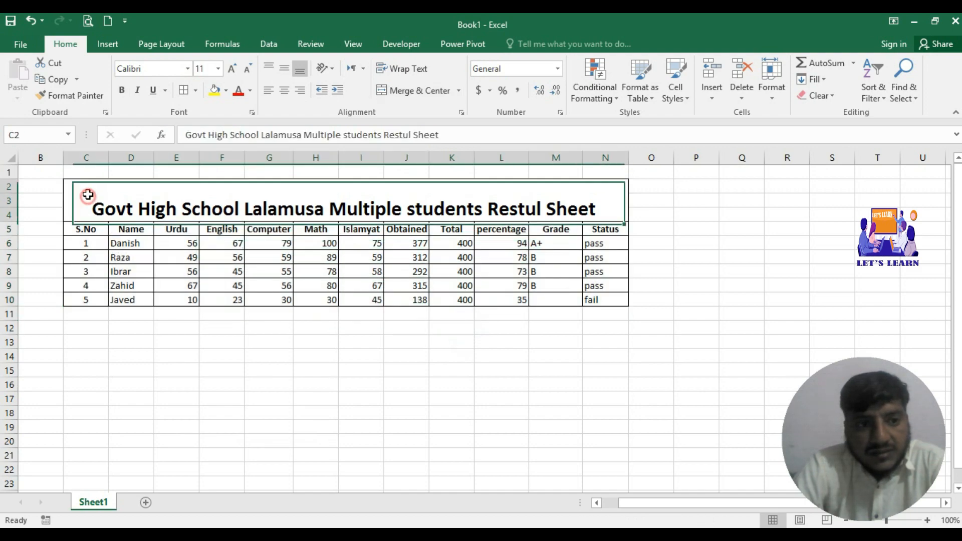
click(227, 91)
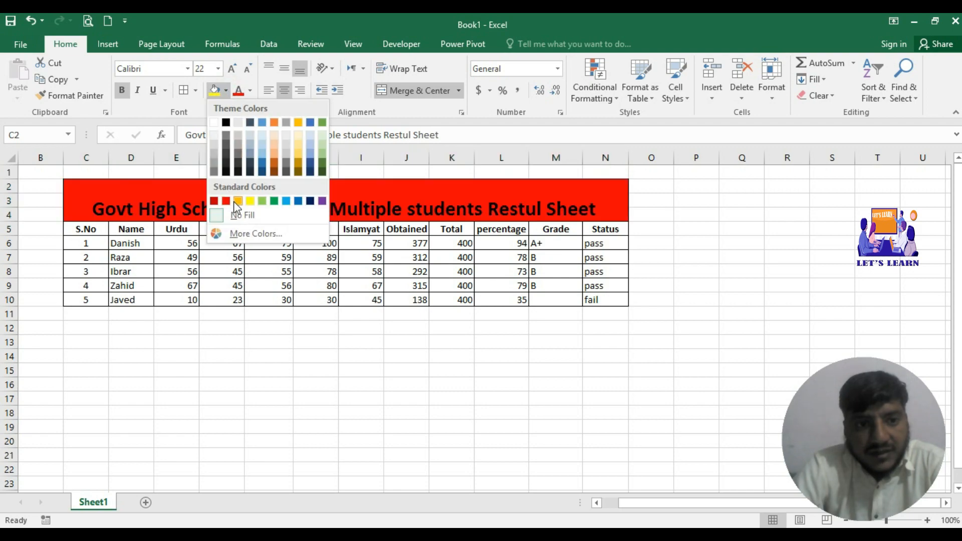
click(274, 201)
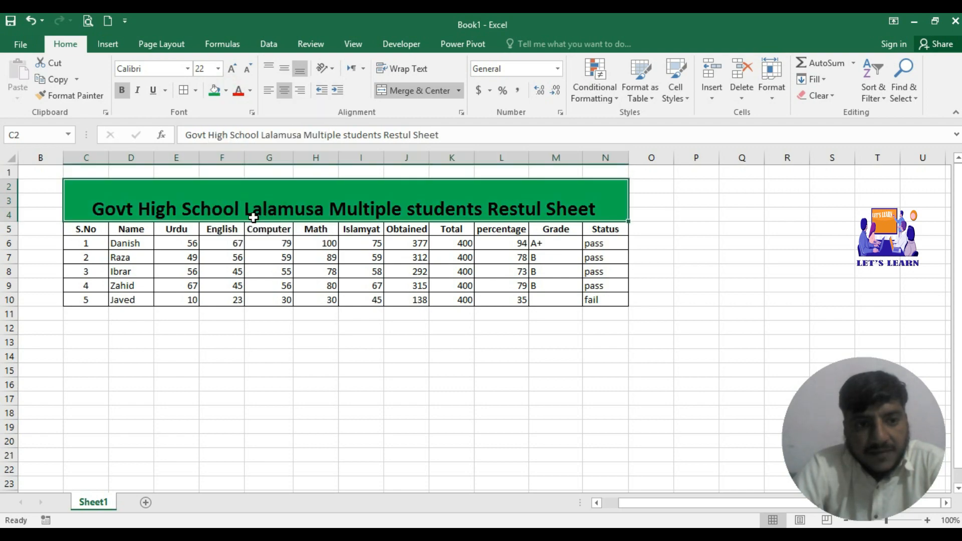
click(253, 95)
click(240, 135)
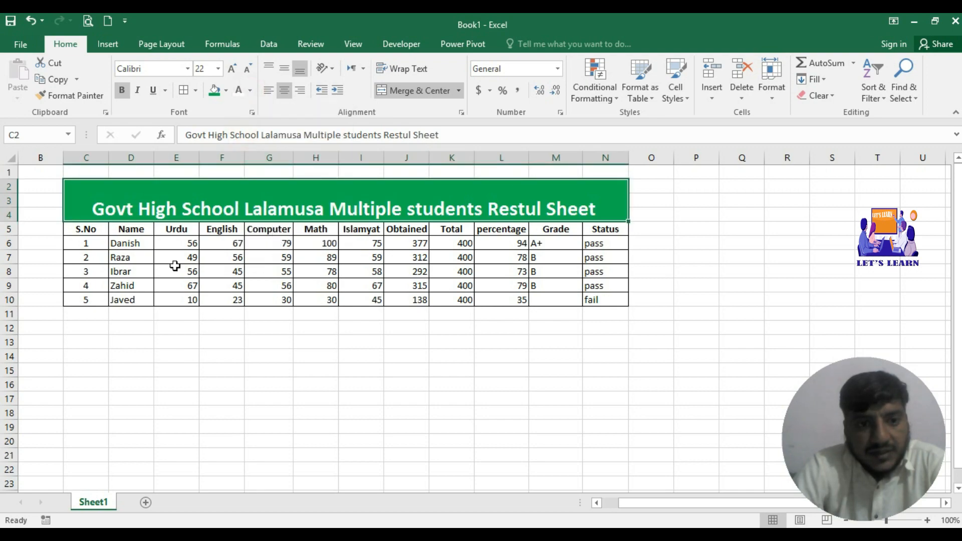
Step: Review the finished marksheet, examining the title and the grade formulas in M10 and M7
drag(86, 229, 605, 303)
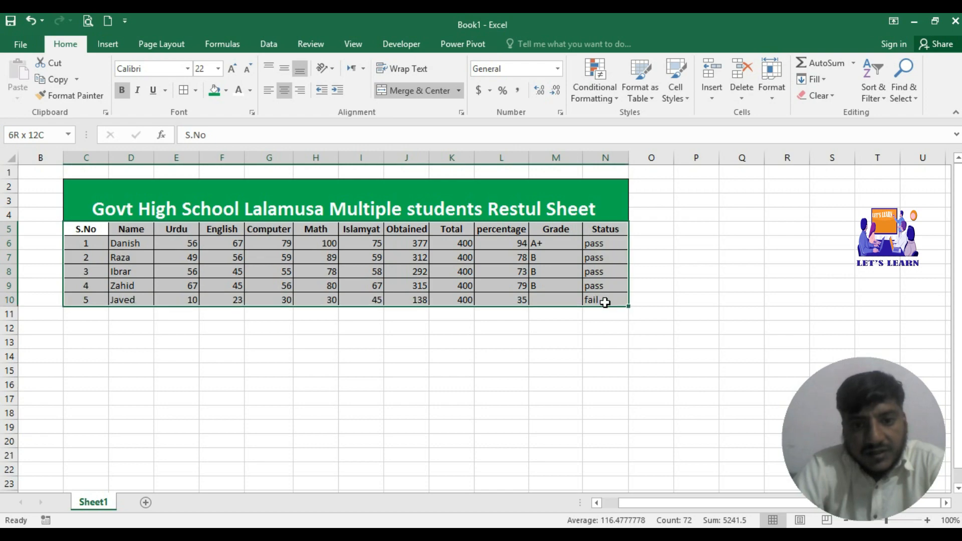
click(515, 301)
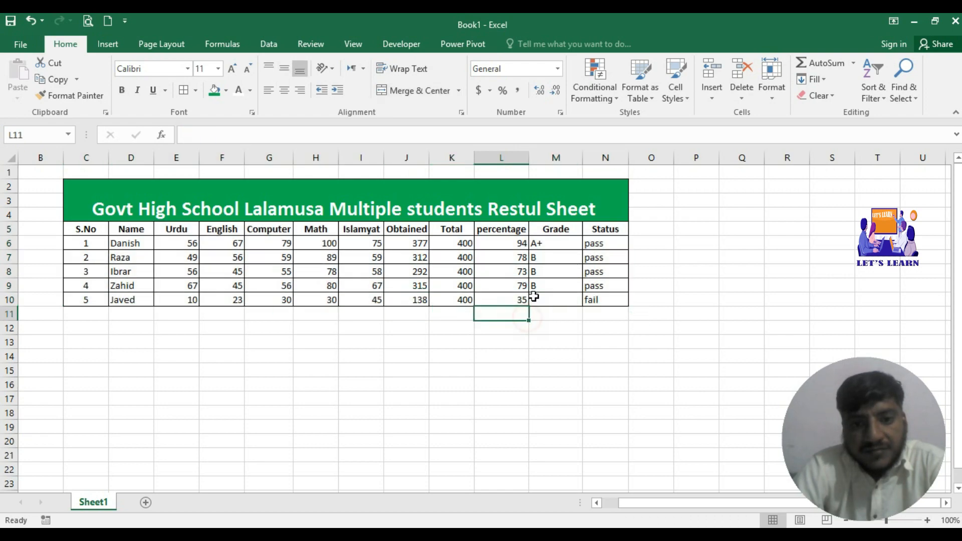
click(541, 282)
click(545, 302)
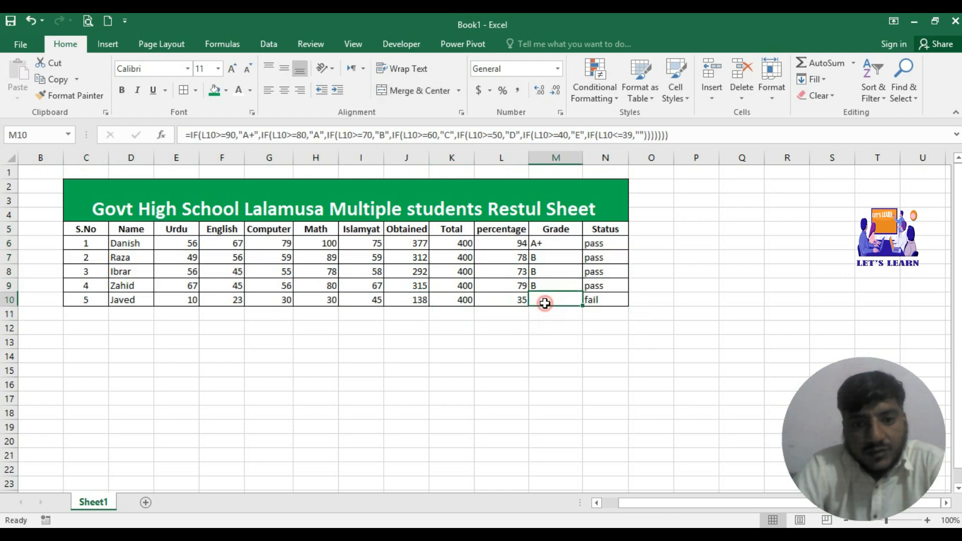
click(553, 360)
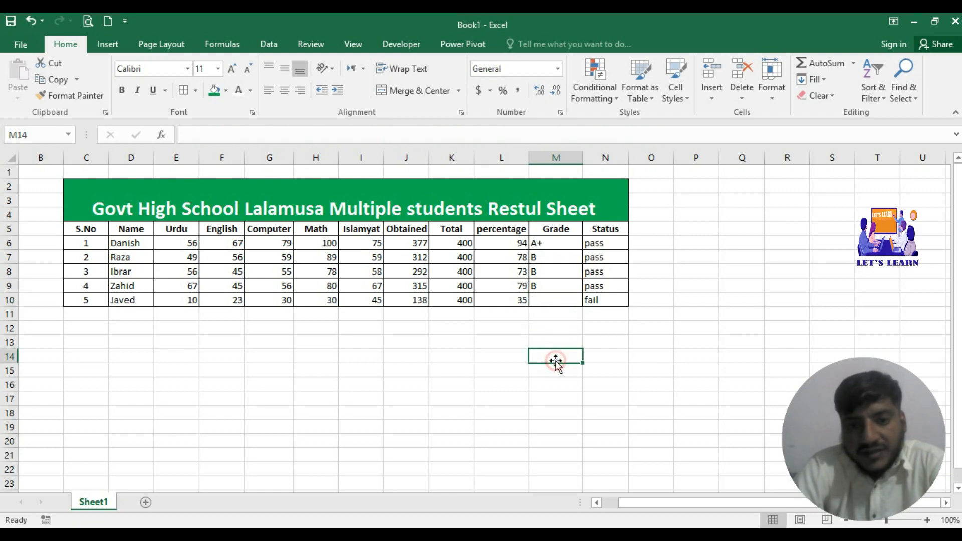
click(313, 209)
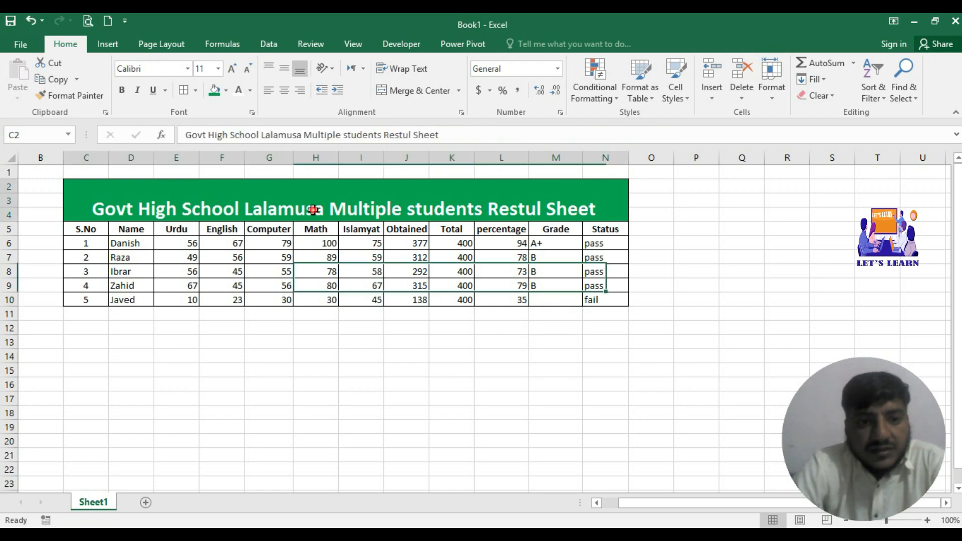
click(667, 286)
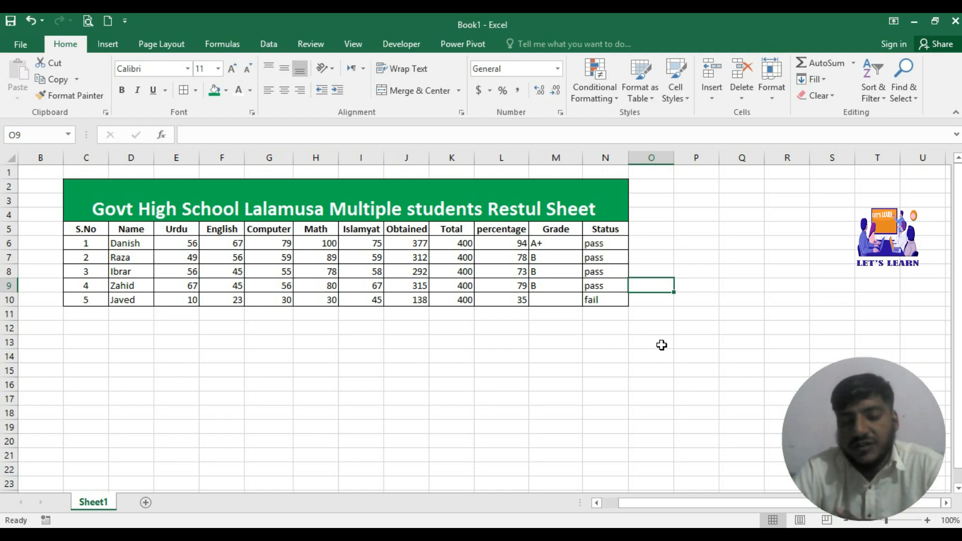
click(566, 261)
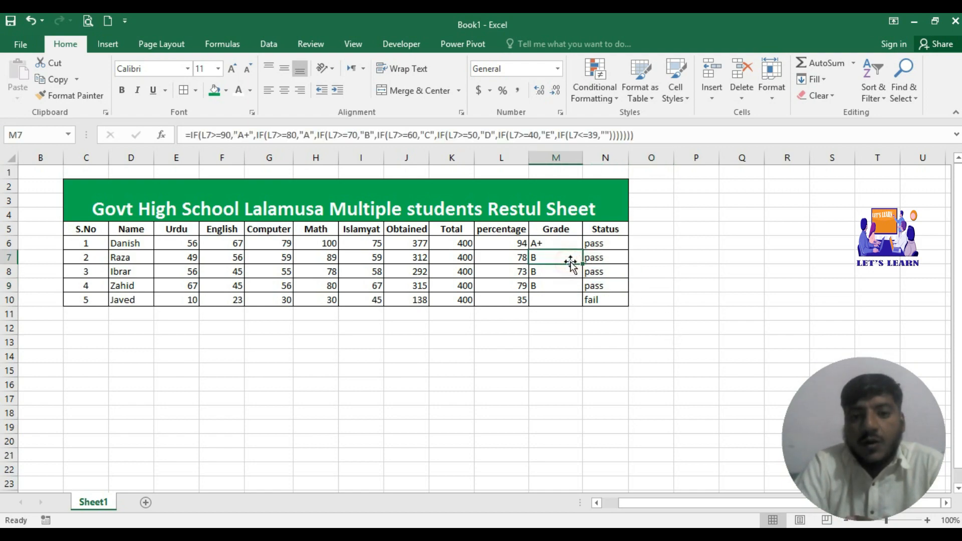